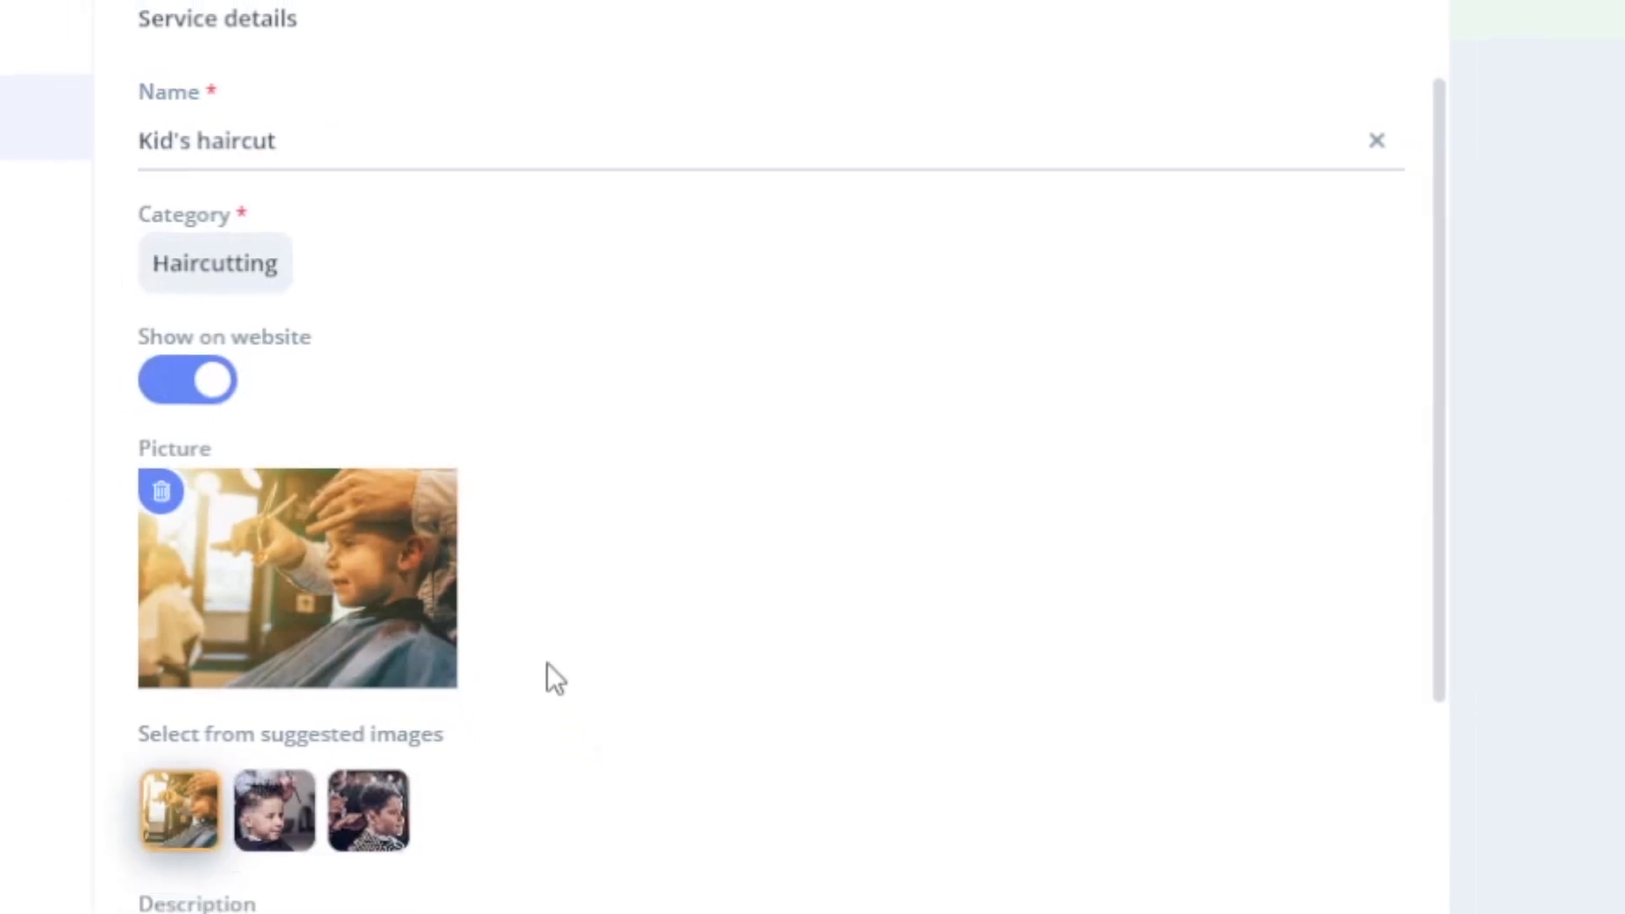
# - Scroll to the bottom of the Kid's haircut service form
pyautogui.scroll(-5, 495, 394)
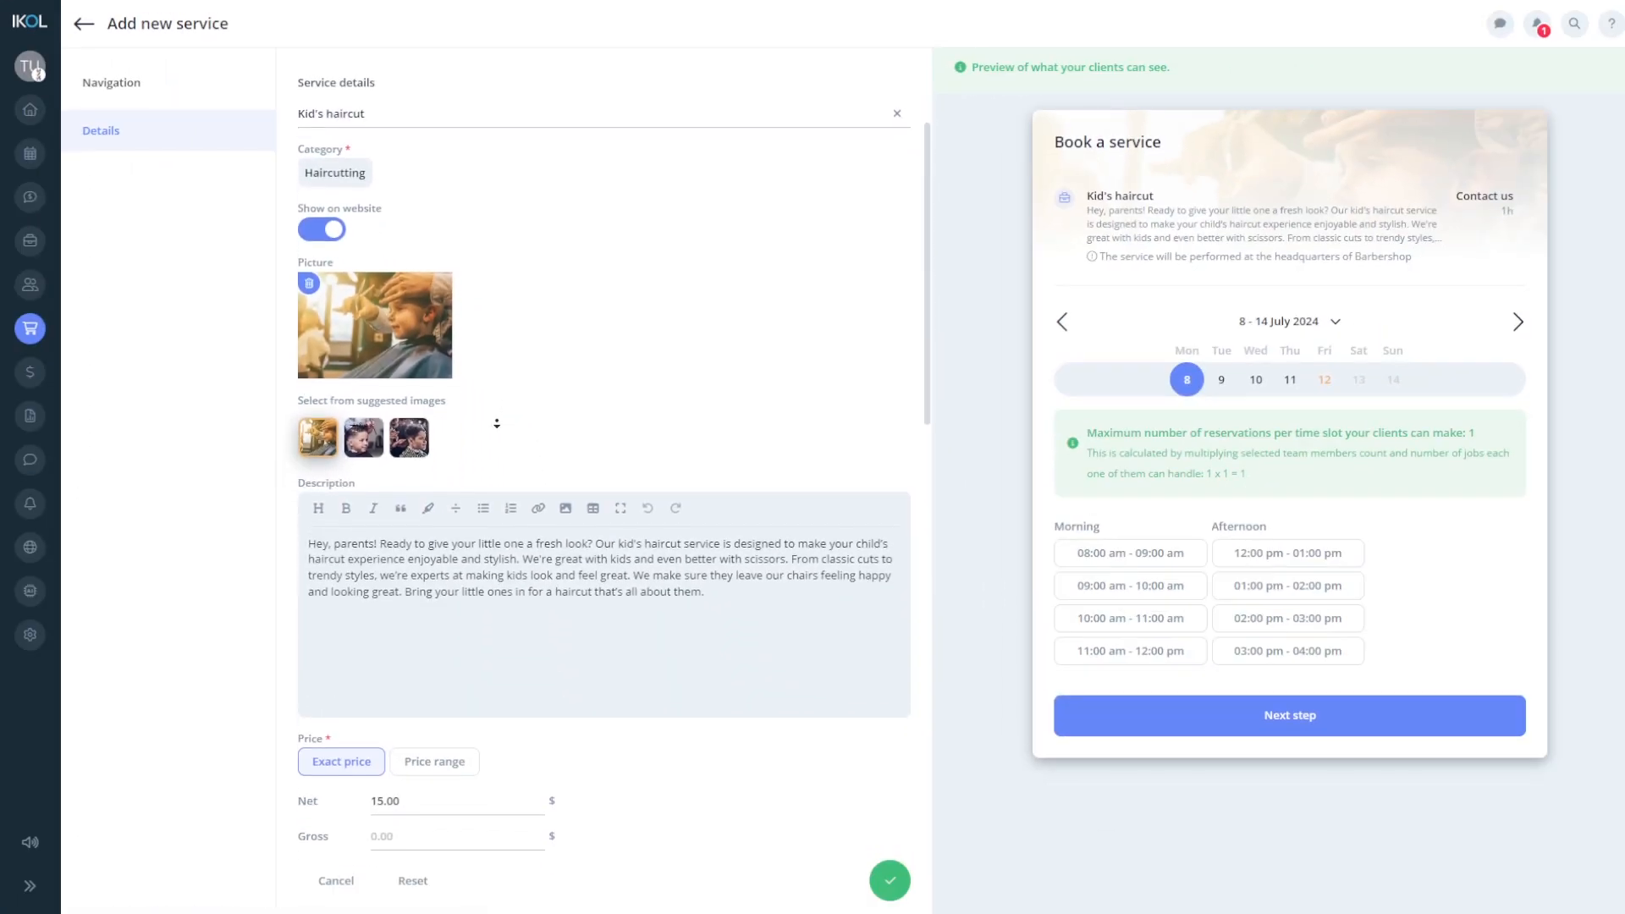
pyautogui.scroll(-7, 495, 428)
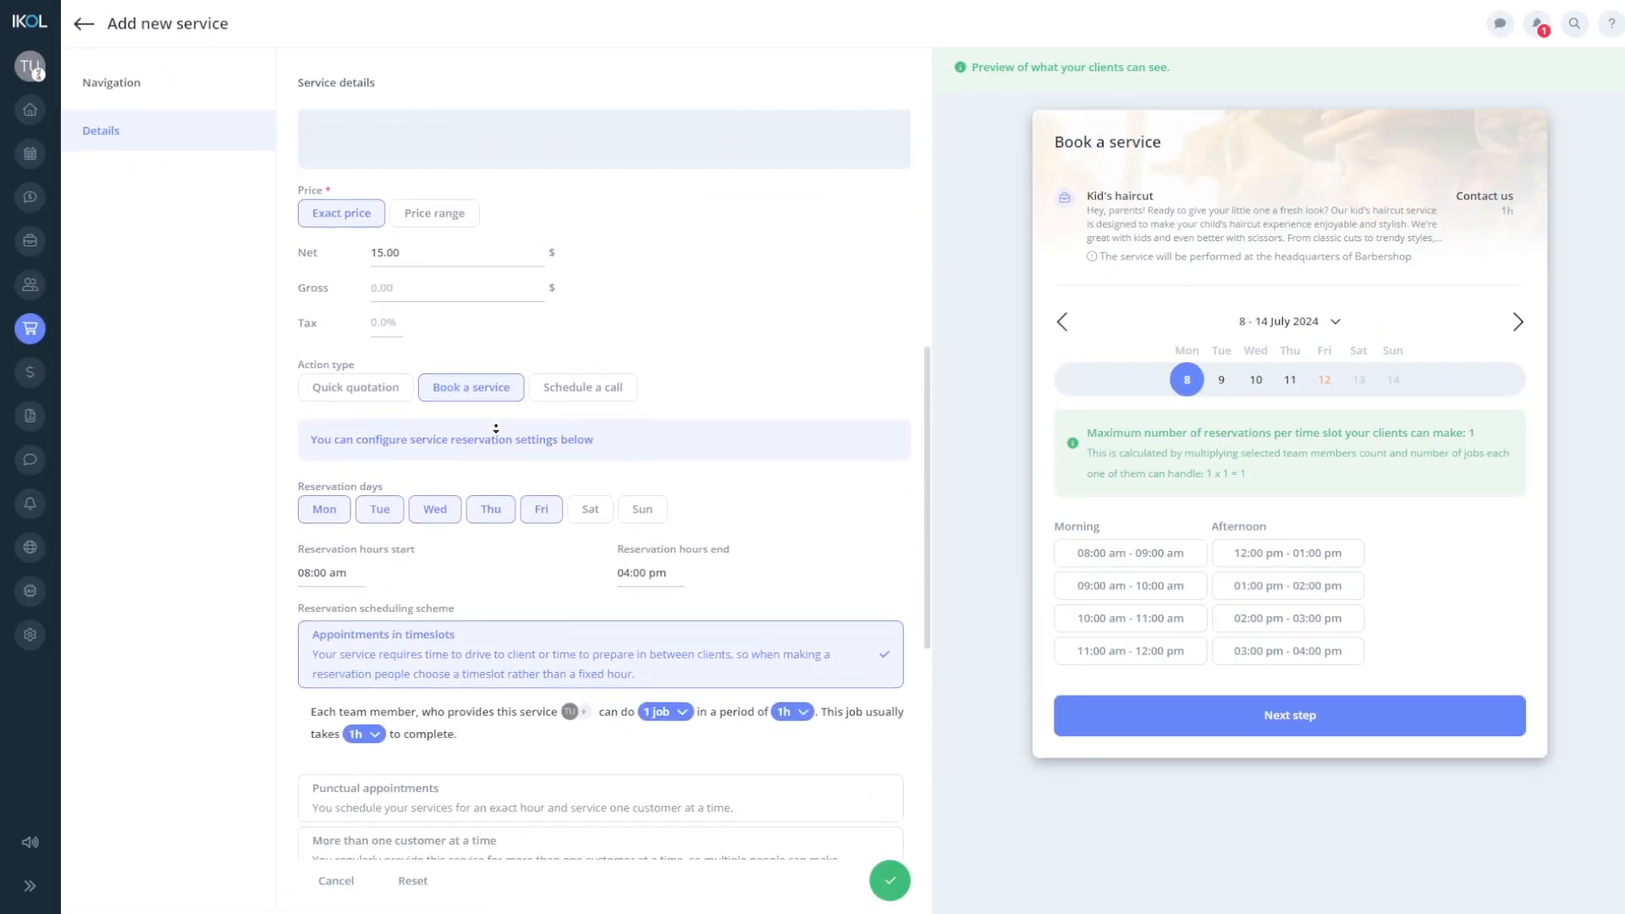
pyautogui.scroll(-1, 496, 429)
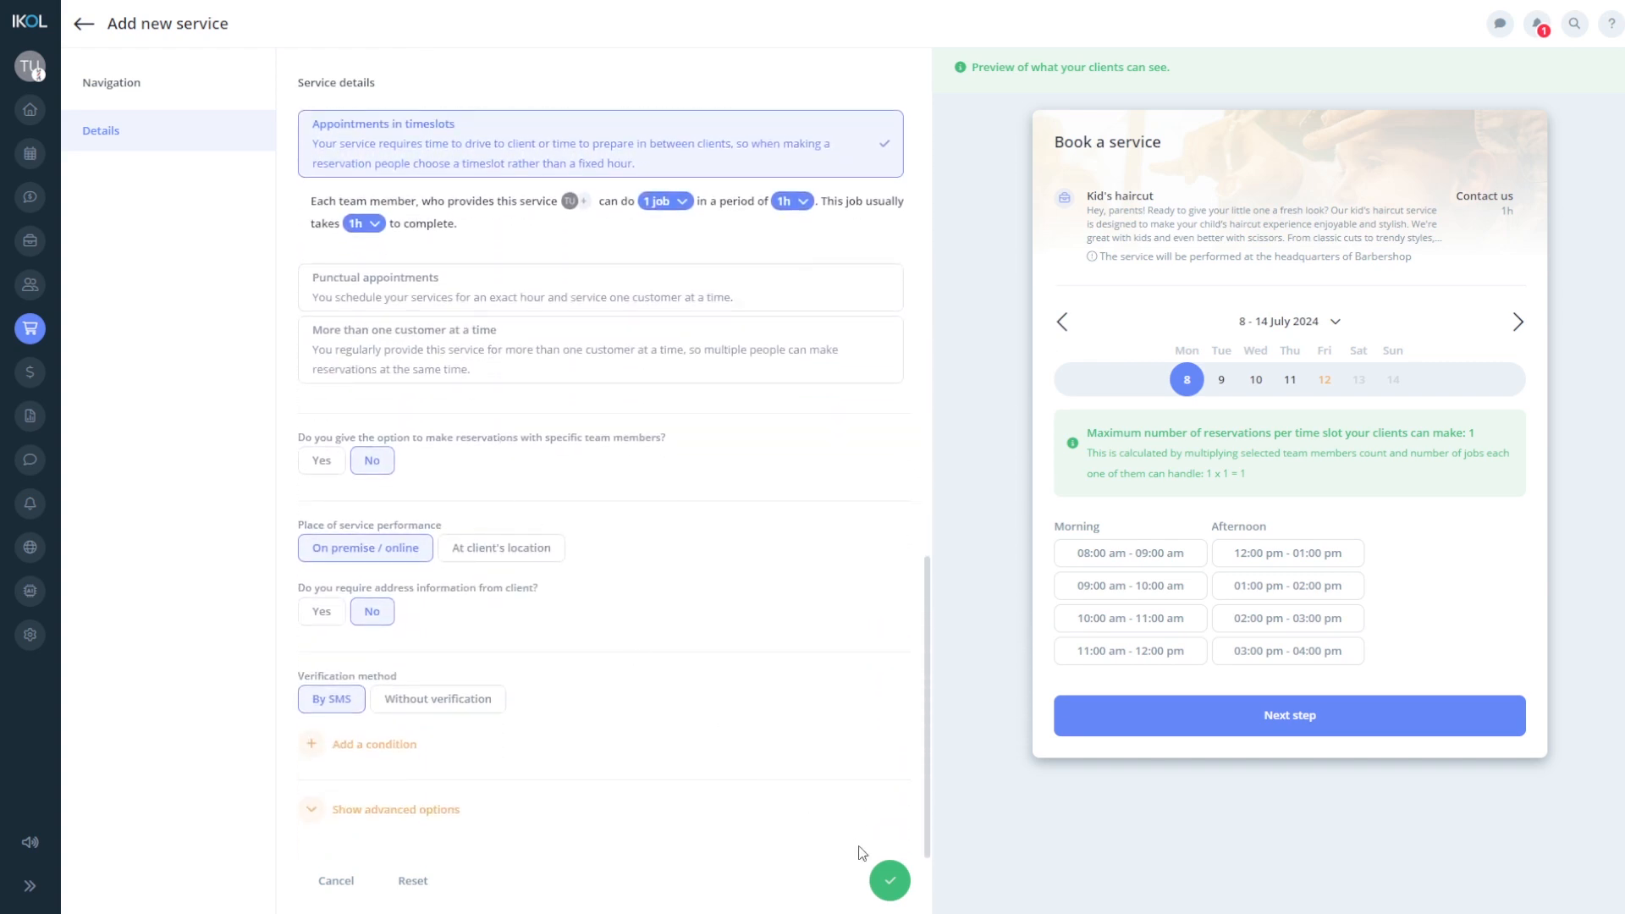
# - Save the Kid's haircut service and confirm it can be booked on the Barbershop site
pyautogui.click(890, 881)
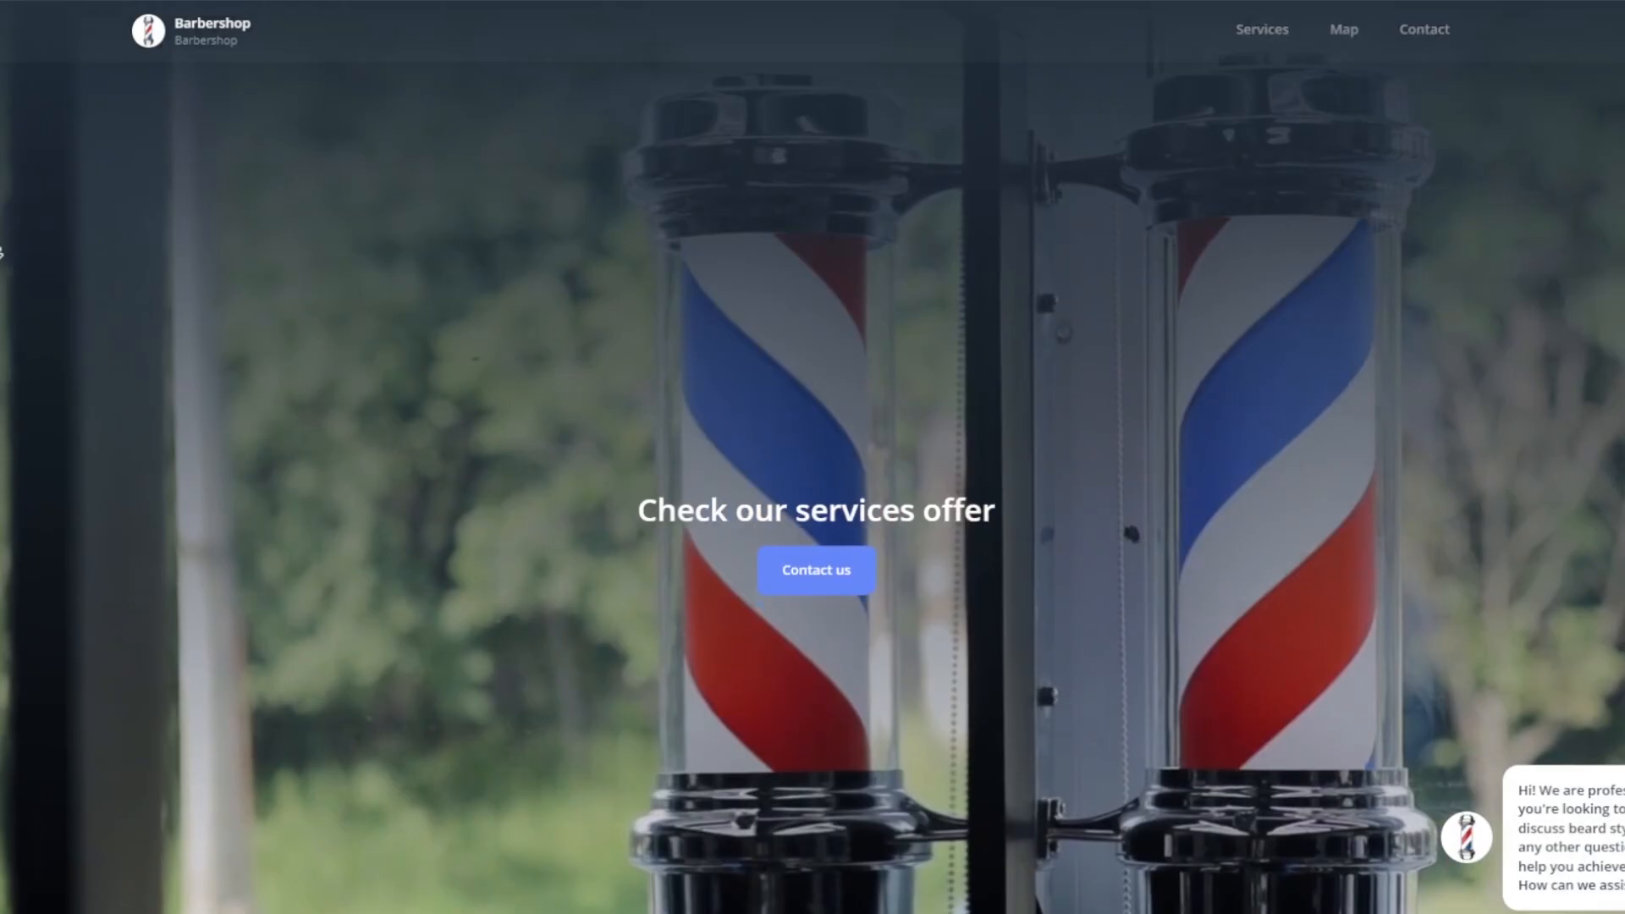
pyautogui.scroll(-3, 813, 457)
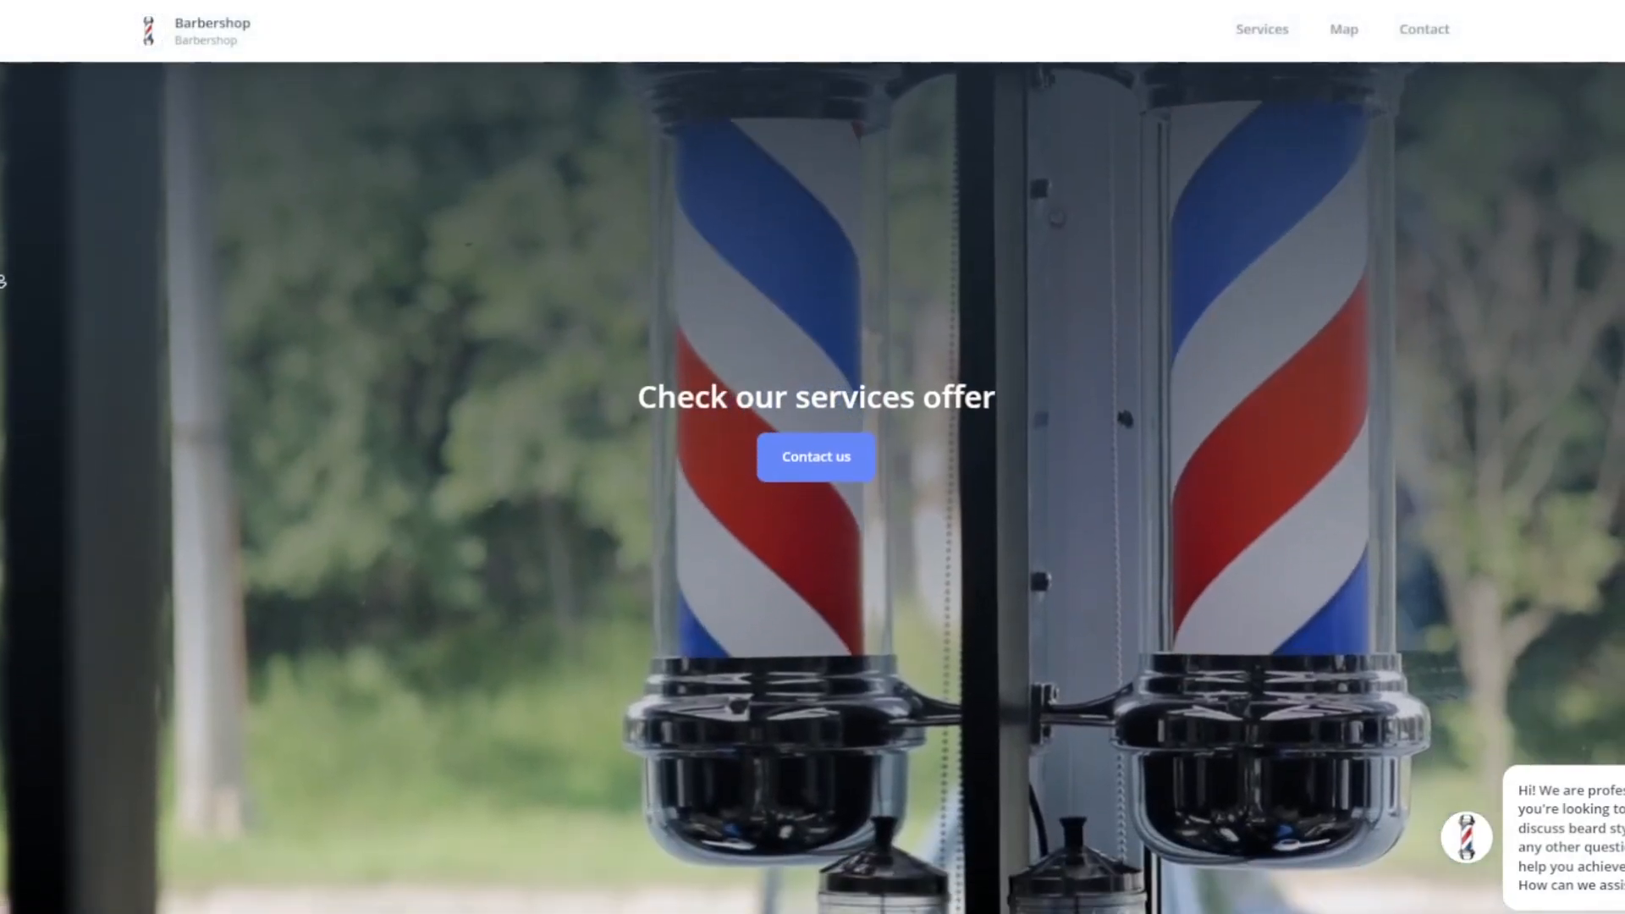
pyautogui.scroll(-8, 3, 281)
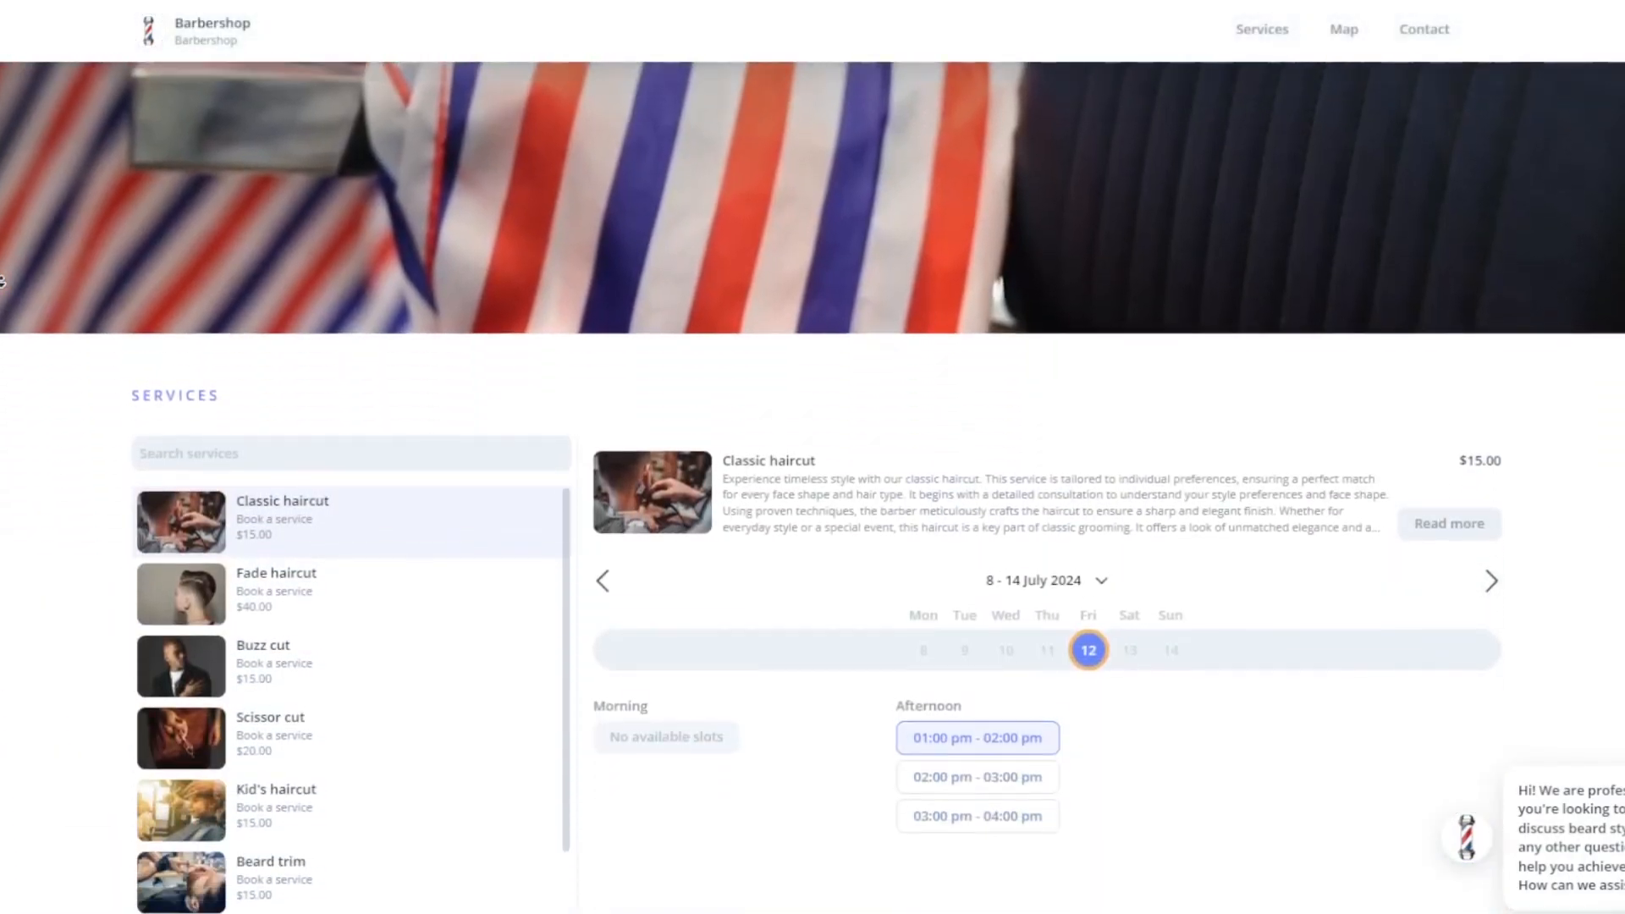
pyautogui.scroll(-1, 2, 281)
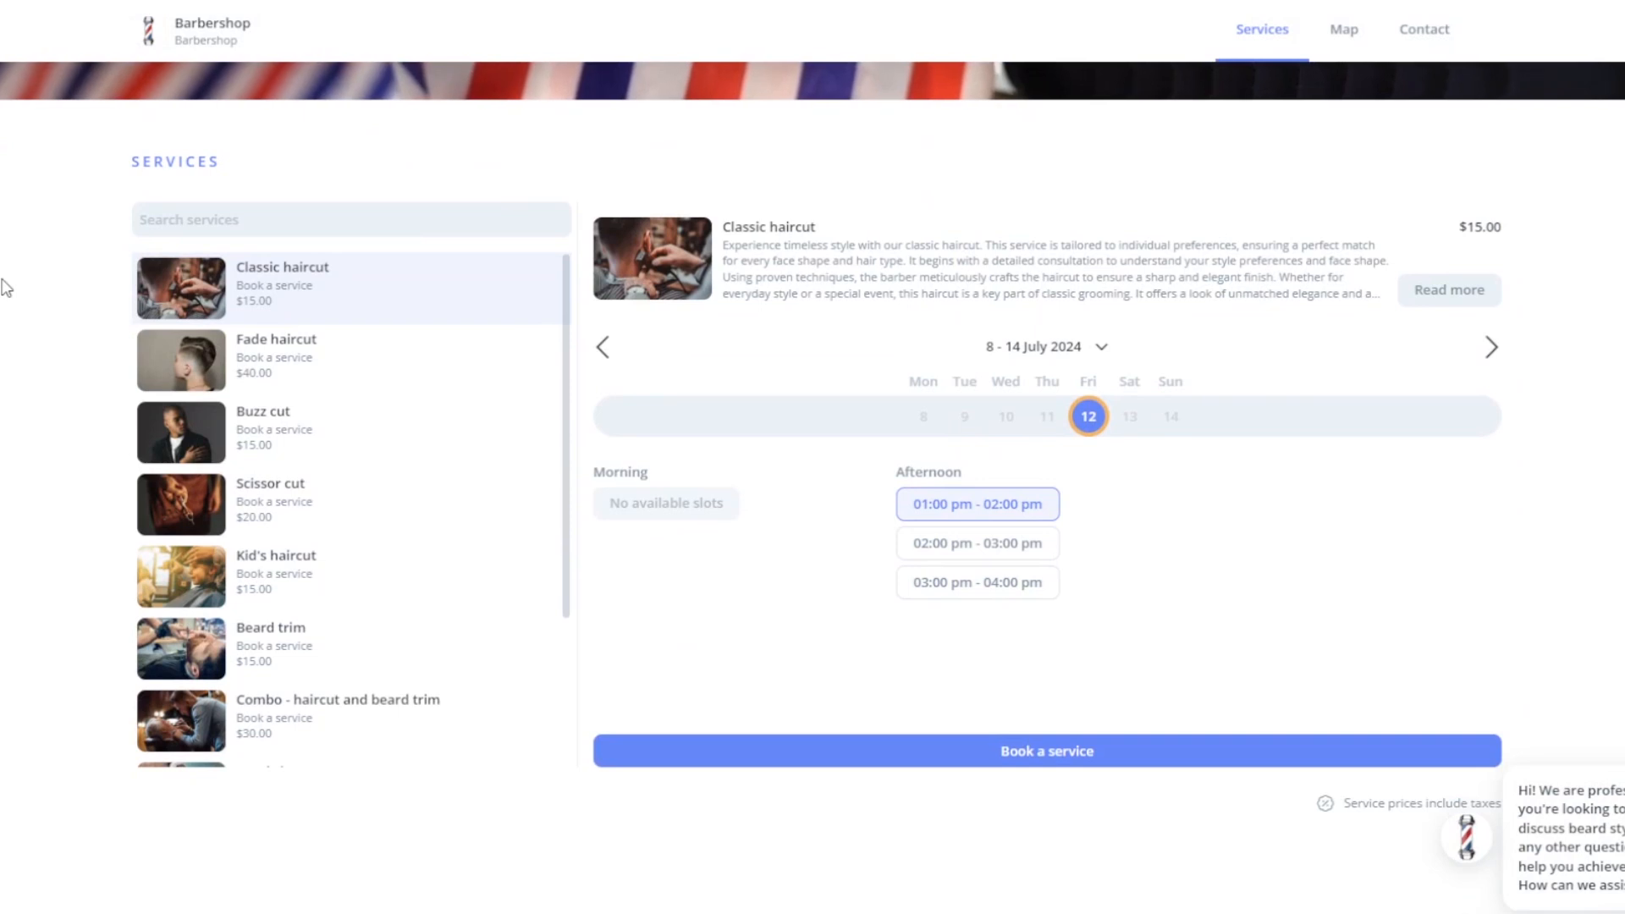
pyautogui.click(149, 580)
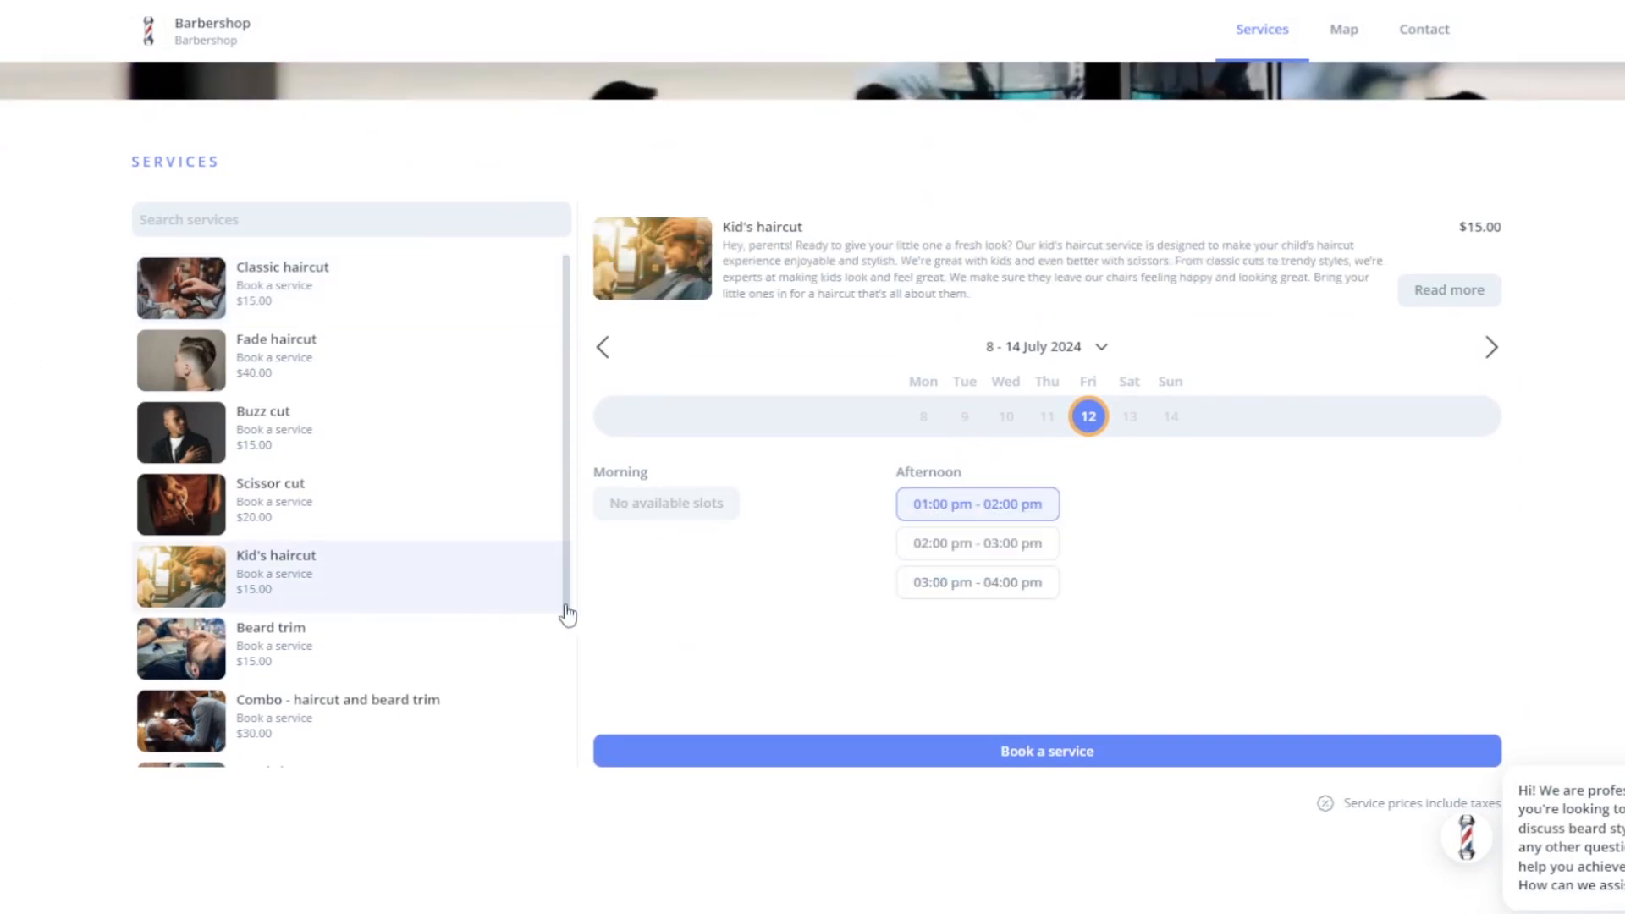
pyautogui.click(669, 755)
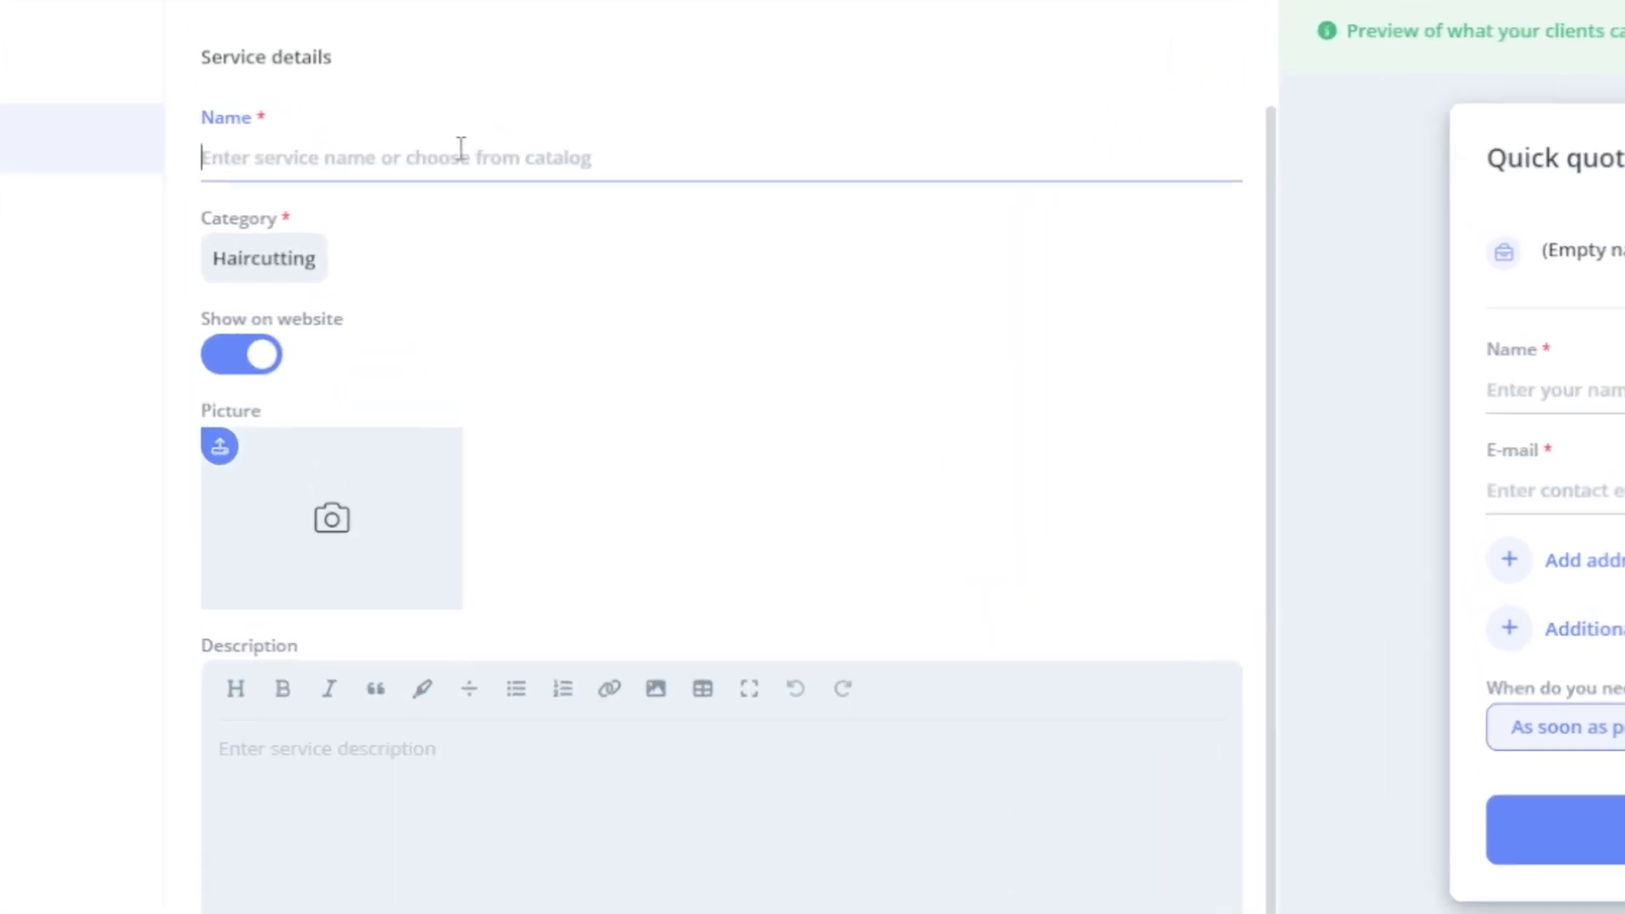
# - Add 'Undercut haircut' as a custom service in Haircutting, keeping Show on website on
pyautogui.click(445, 138)
pyautogui.write('Un')
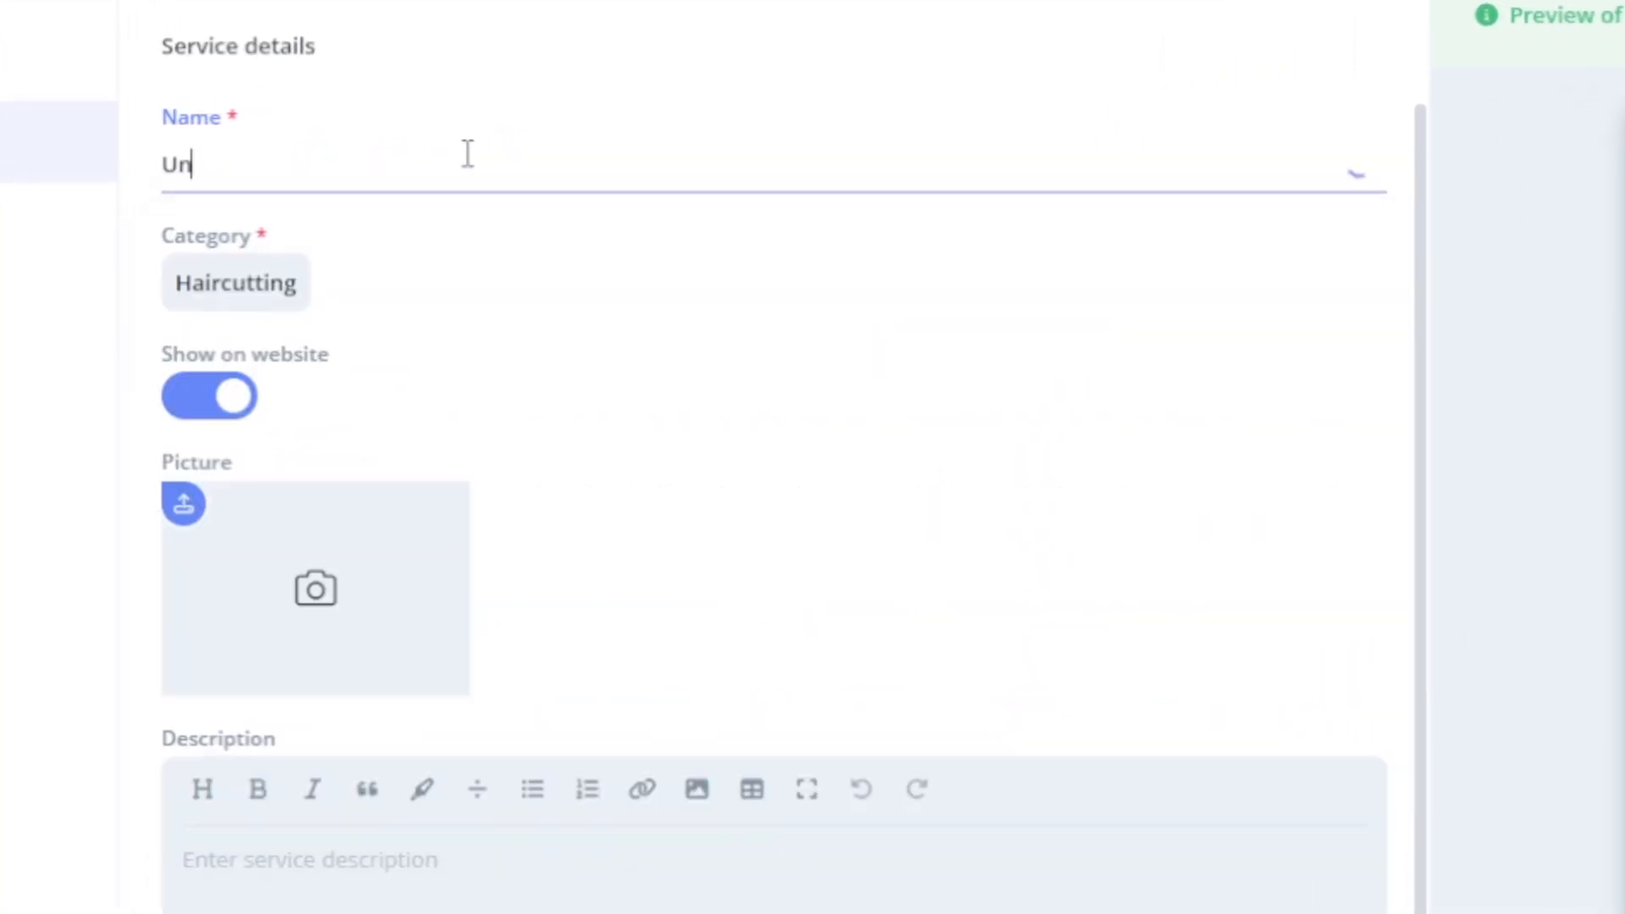
pyautogui.write('dercut haircut')
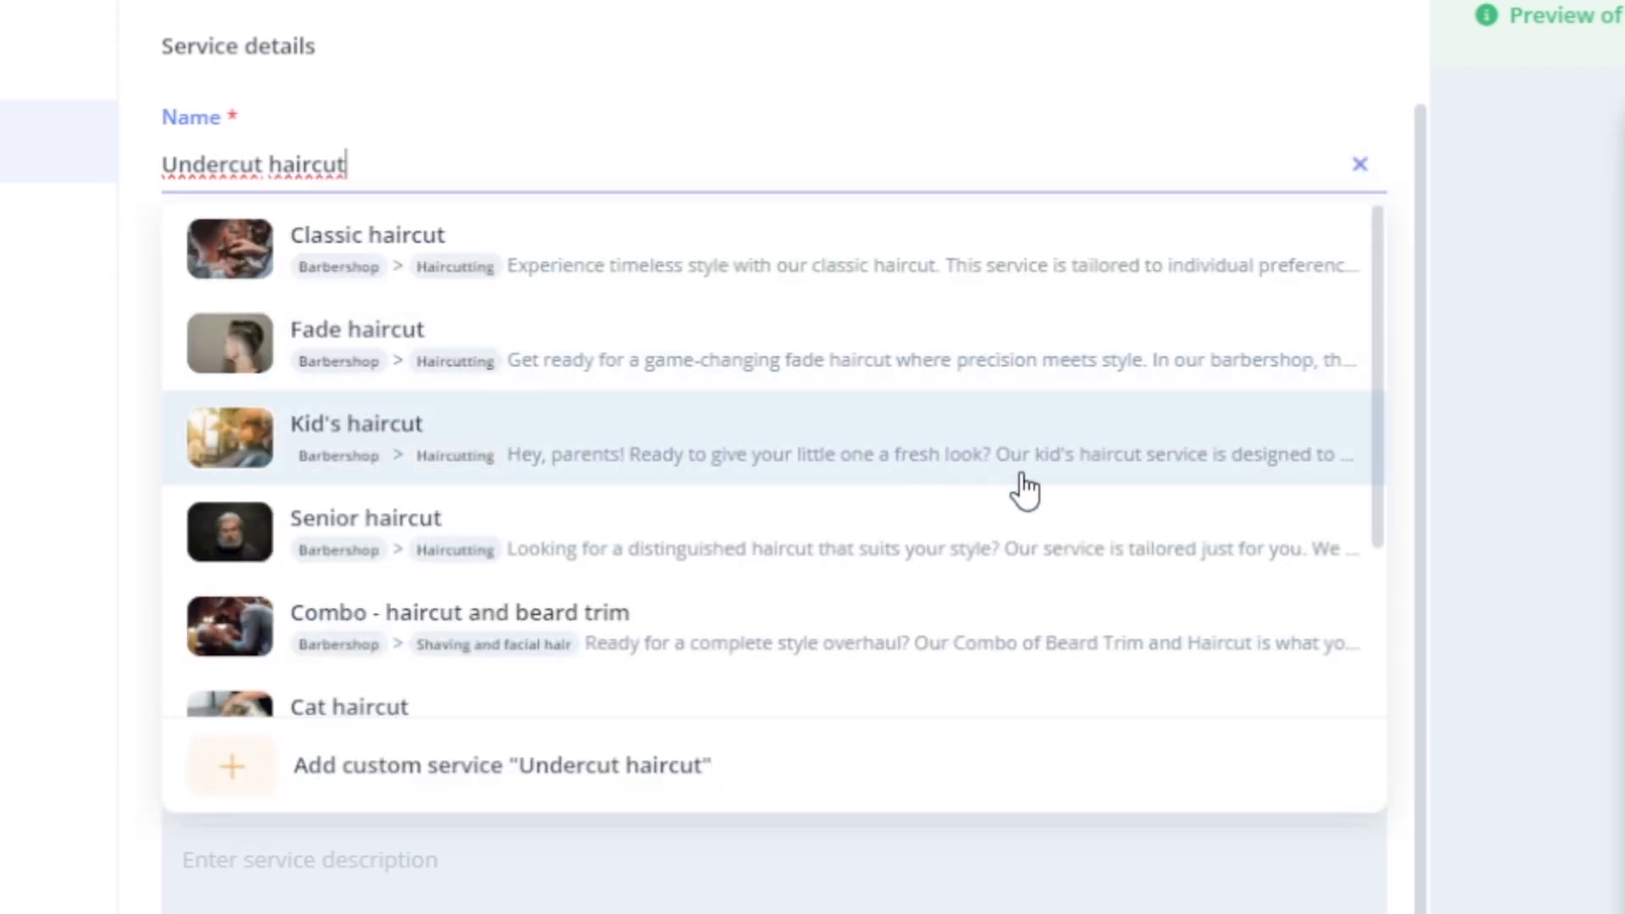
pyautogui.click(871, 771)
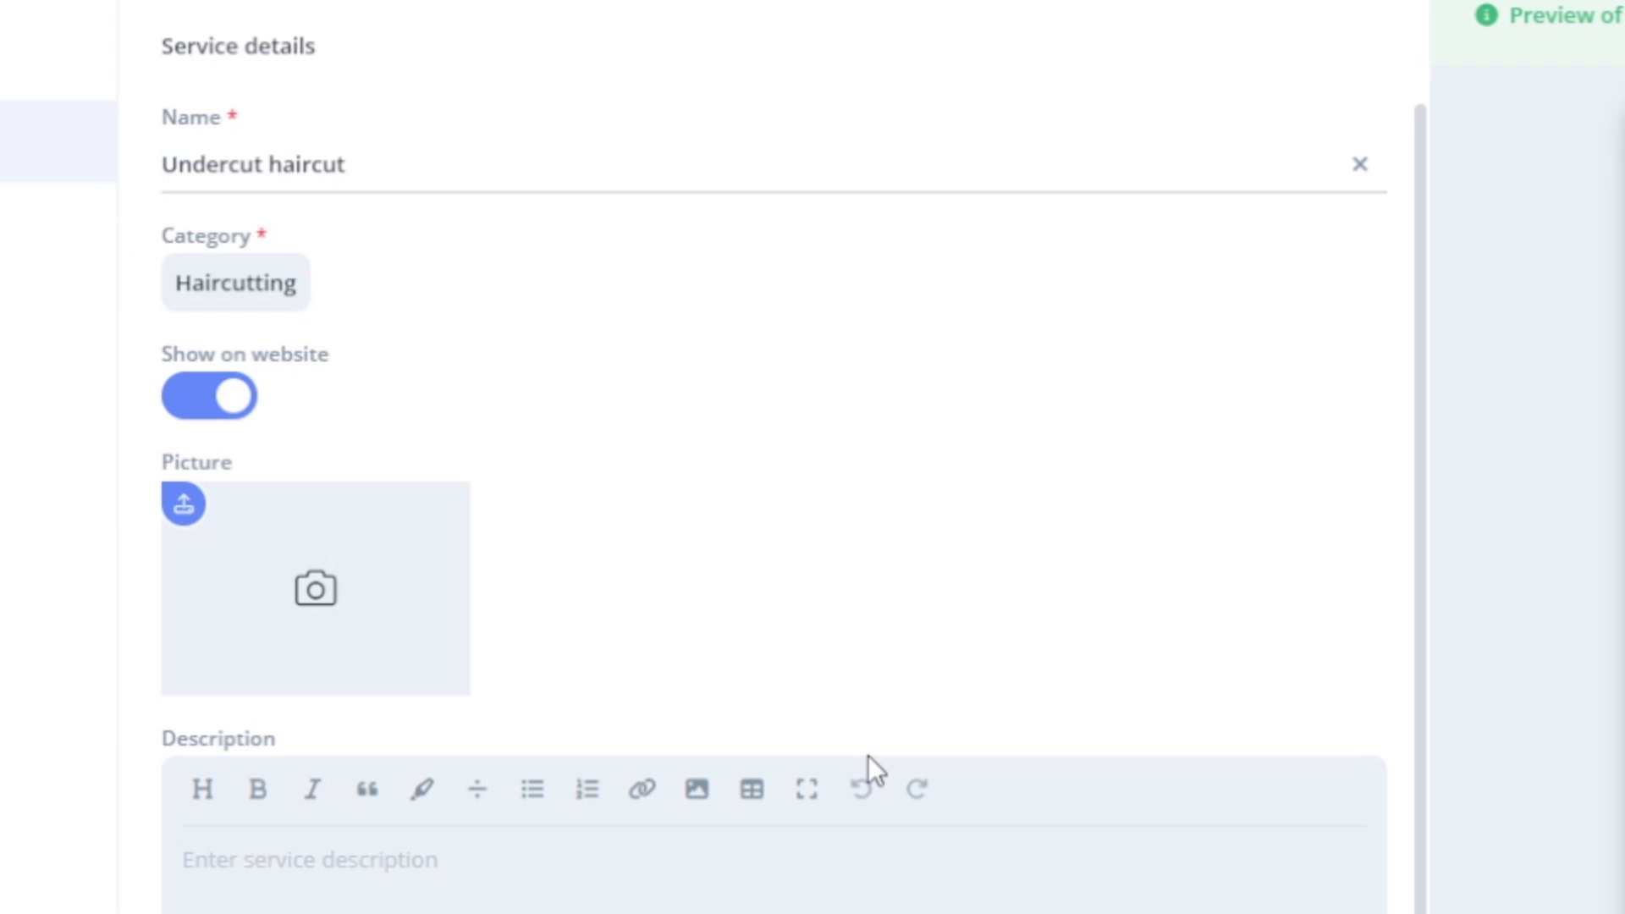
pyautogui.click(258, 285)
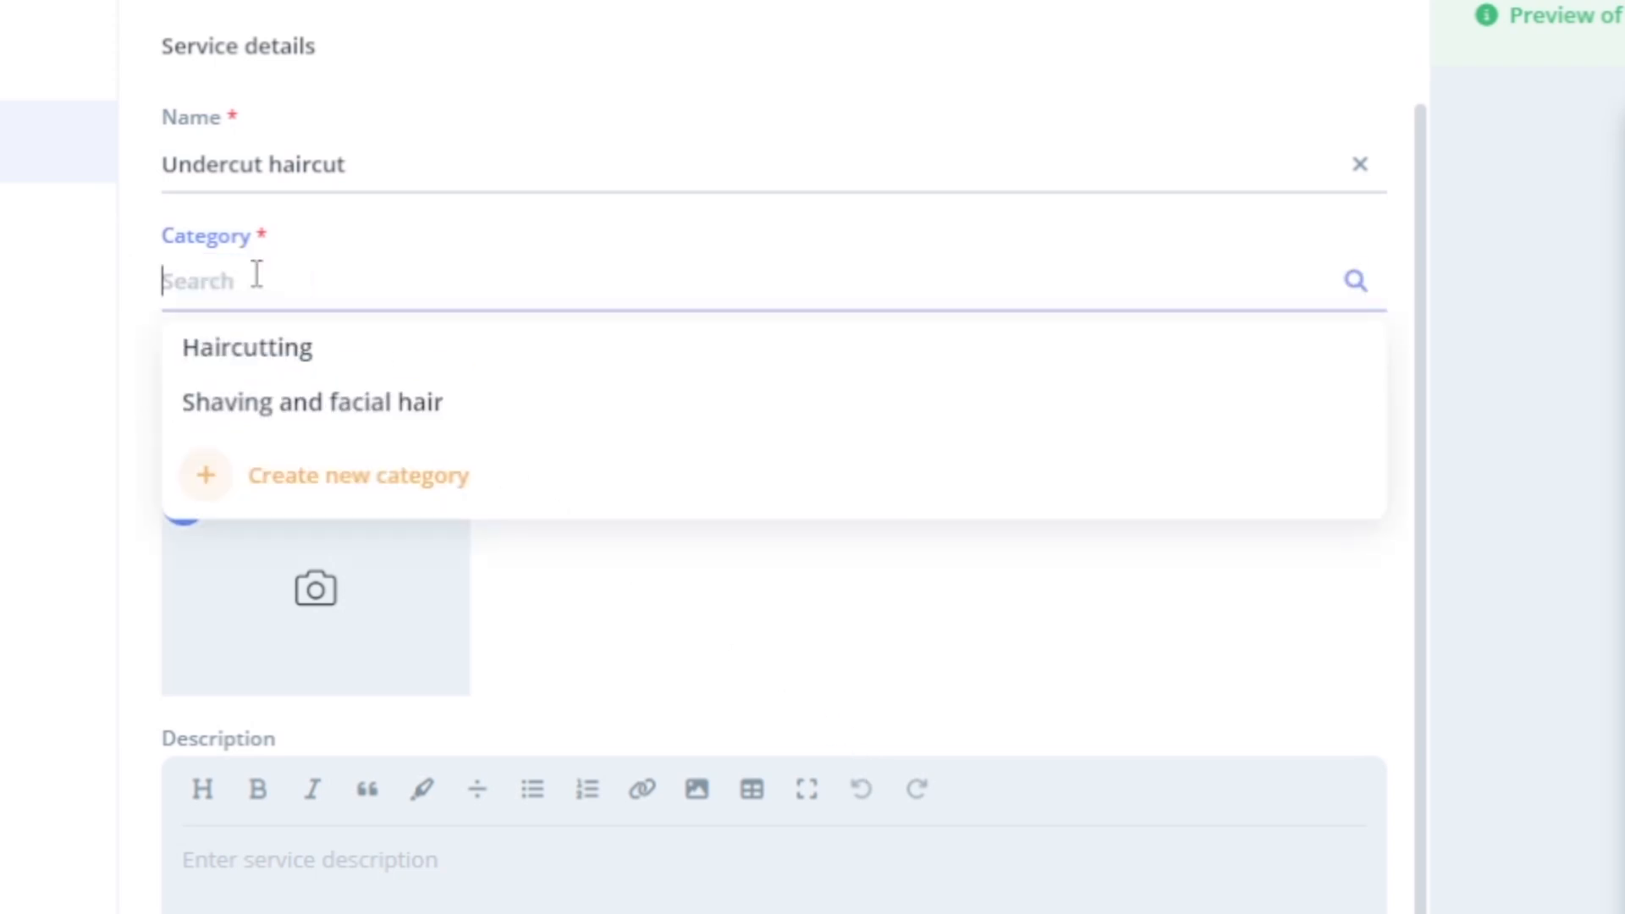
pyautogui.click(257, 356)
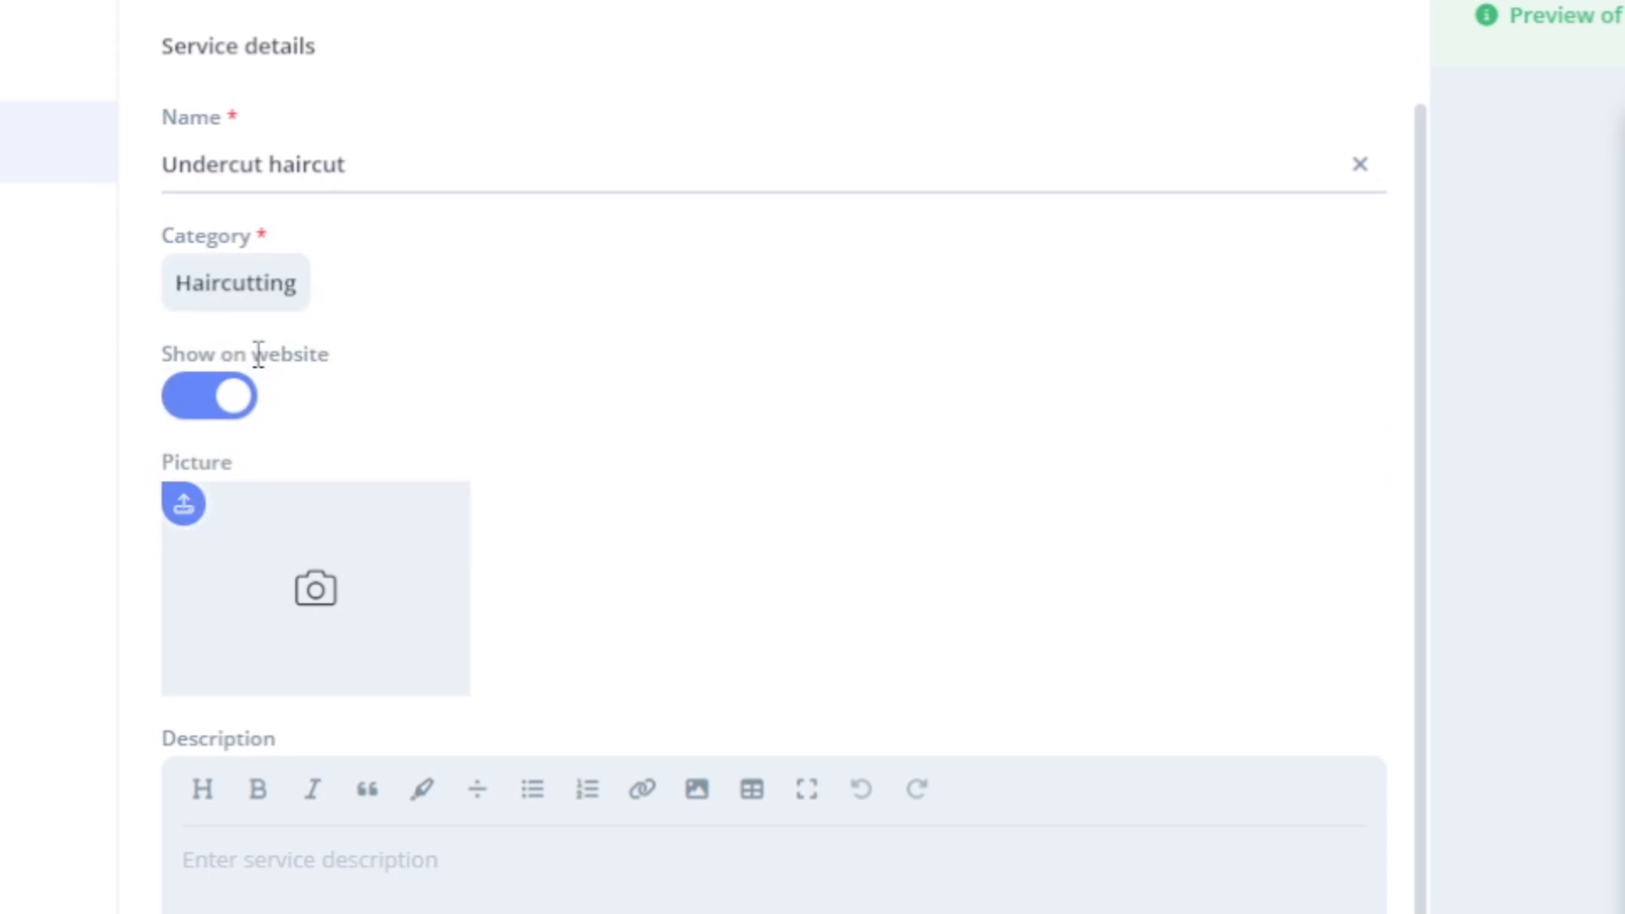
pyautogui.click(230, 413)
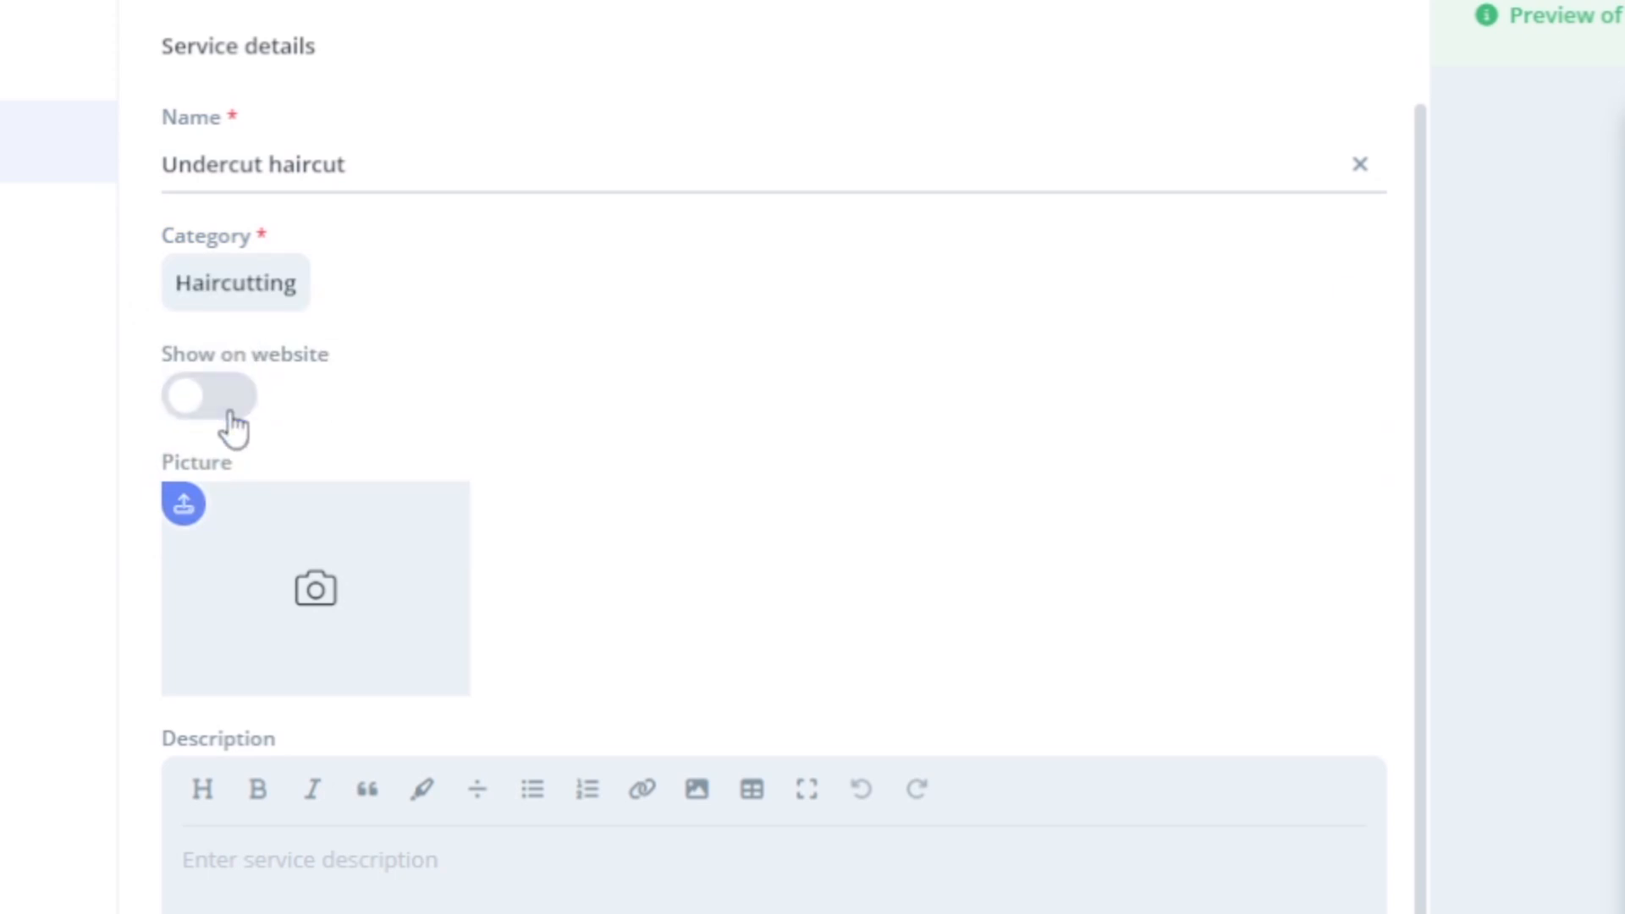
pyautogui.click(231, 415)
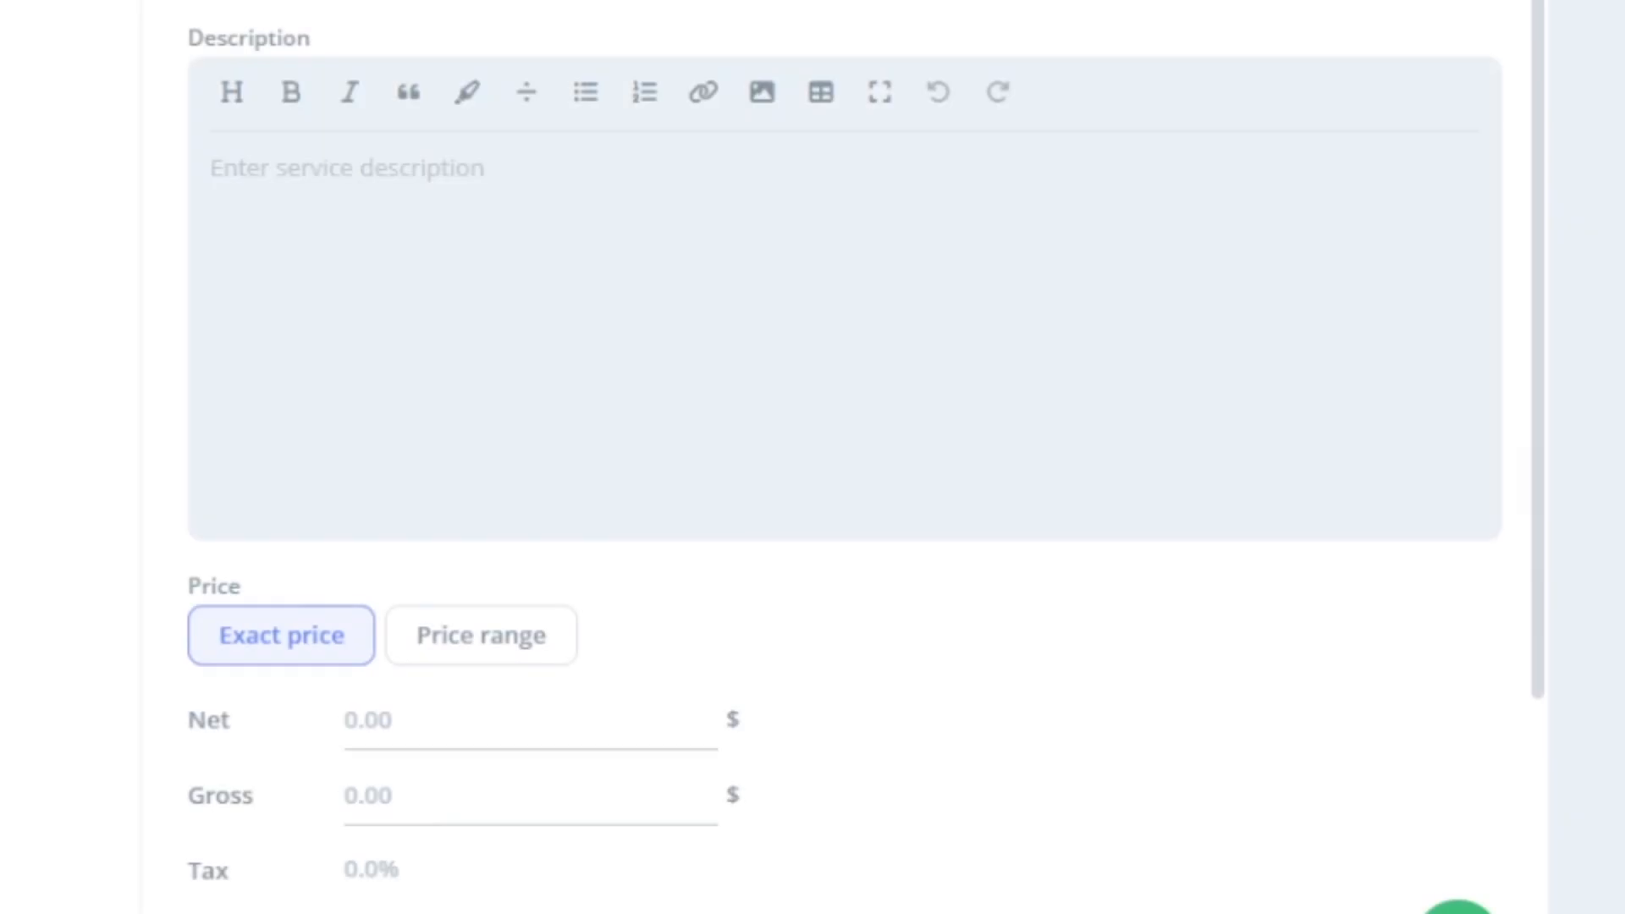
# - Describe the service as 'Experience the bold contrast of our expertly executed undercut service.'
pyautogui.click(1283, 265)
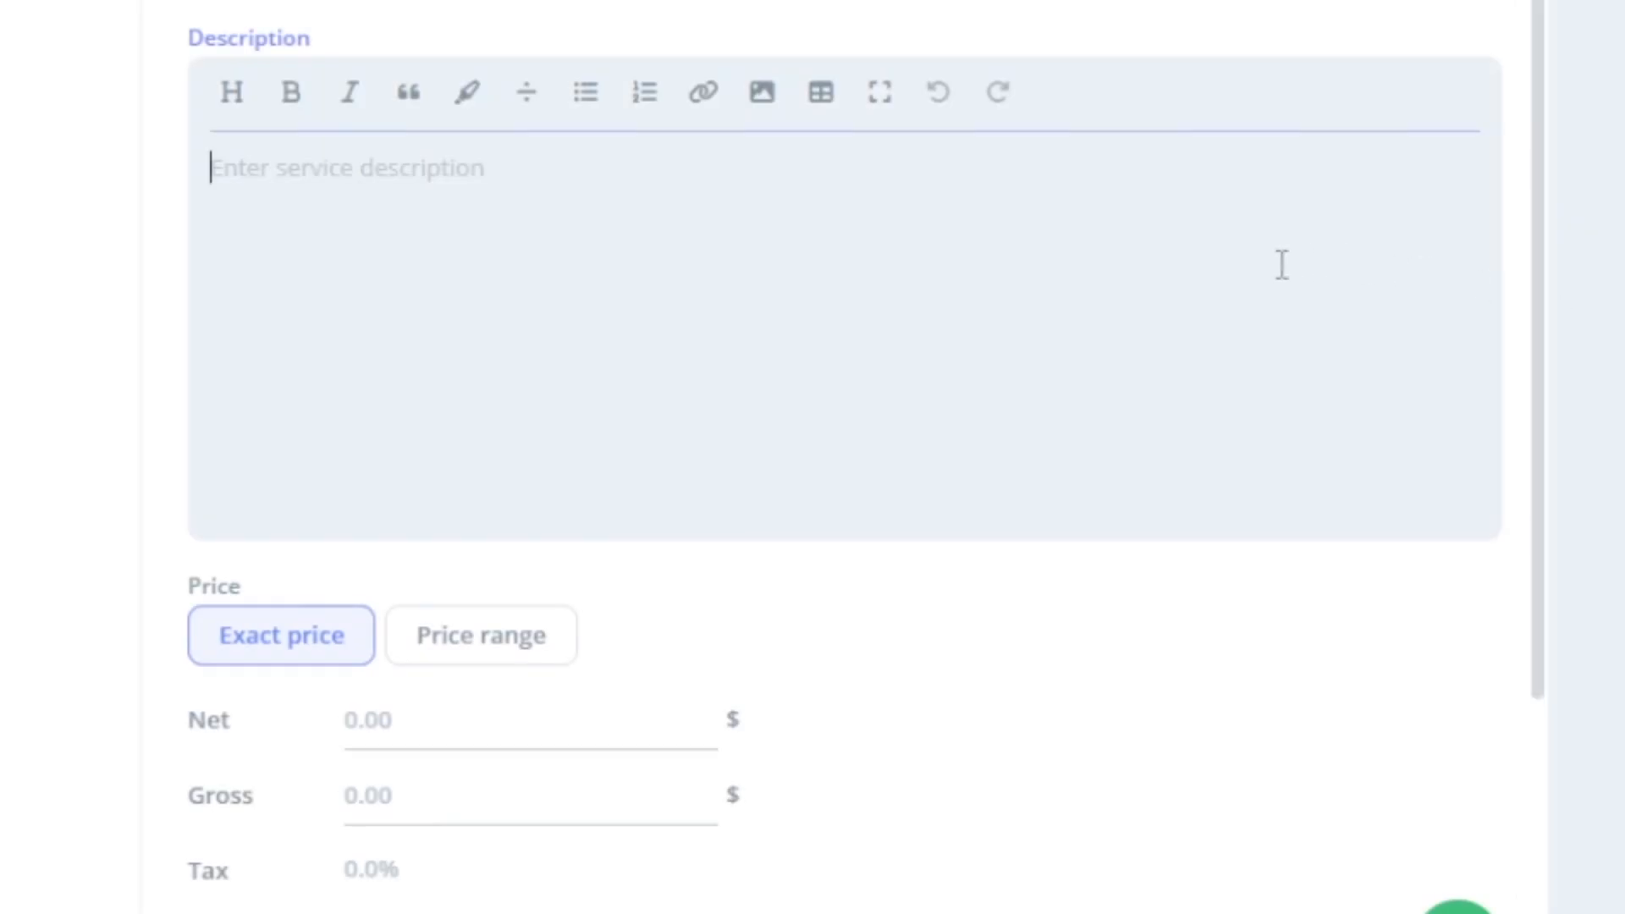
pyautogui.write('Experience the bold contrast of our e')
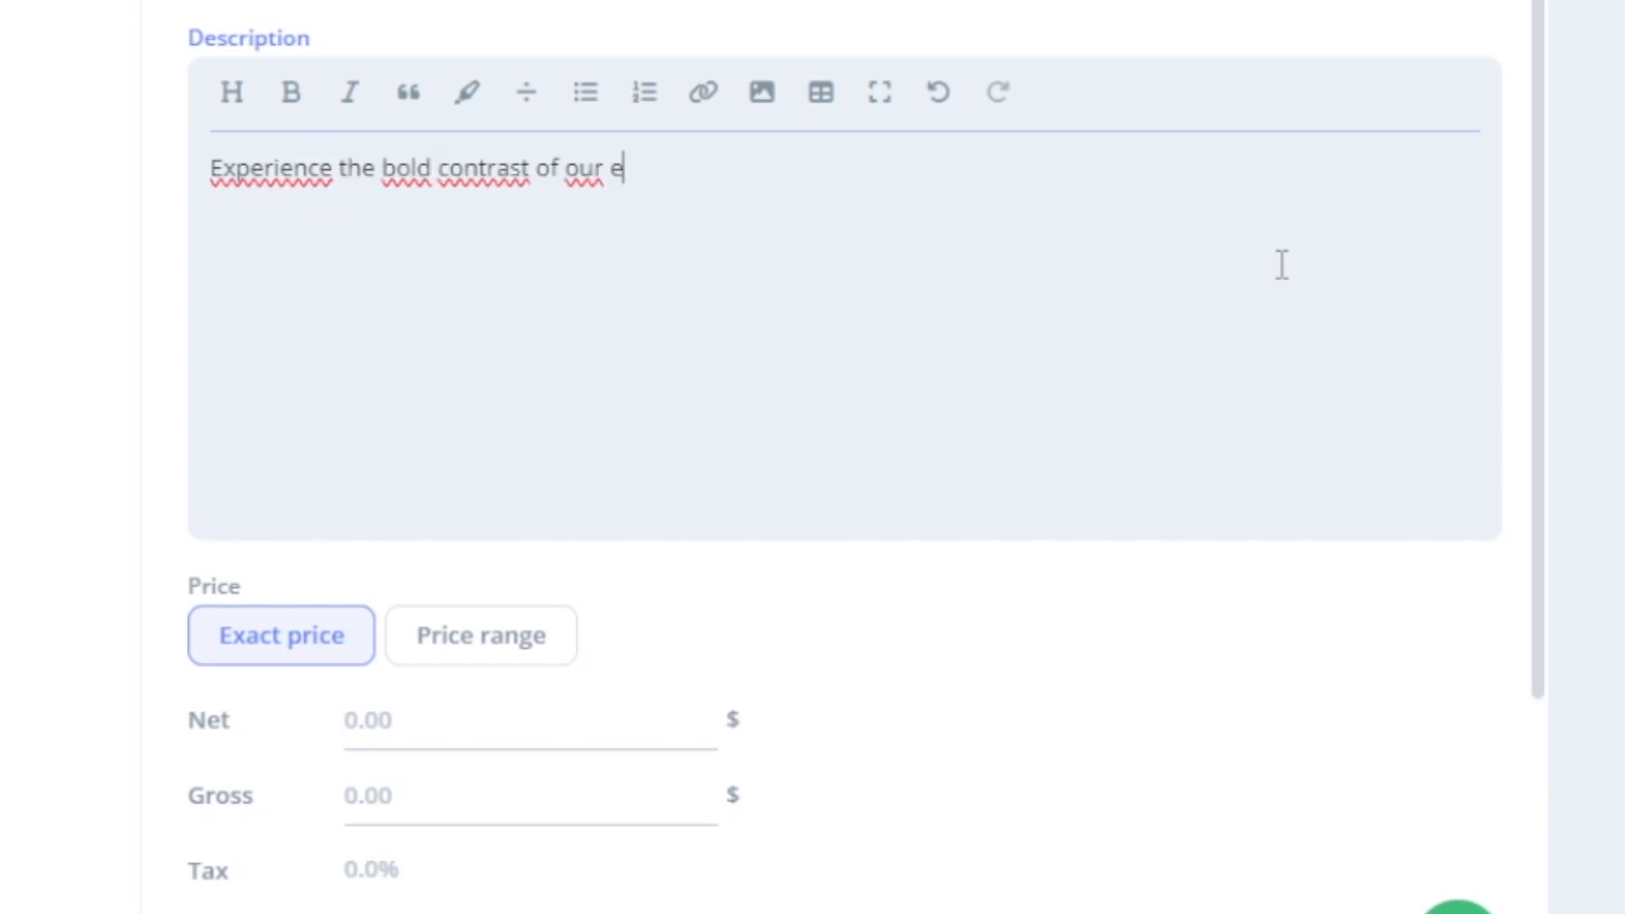
pyautogui.write('xpertly executed undercut service.')
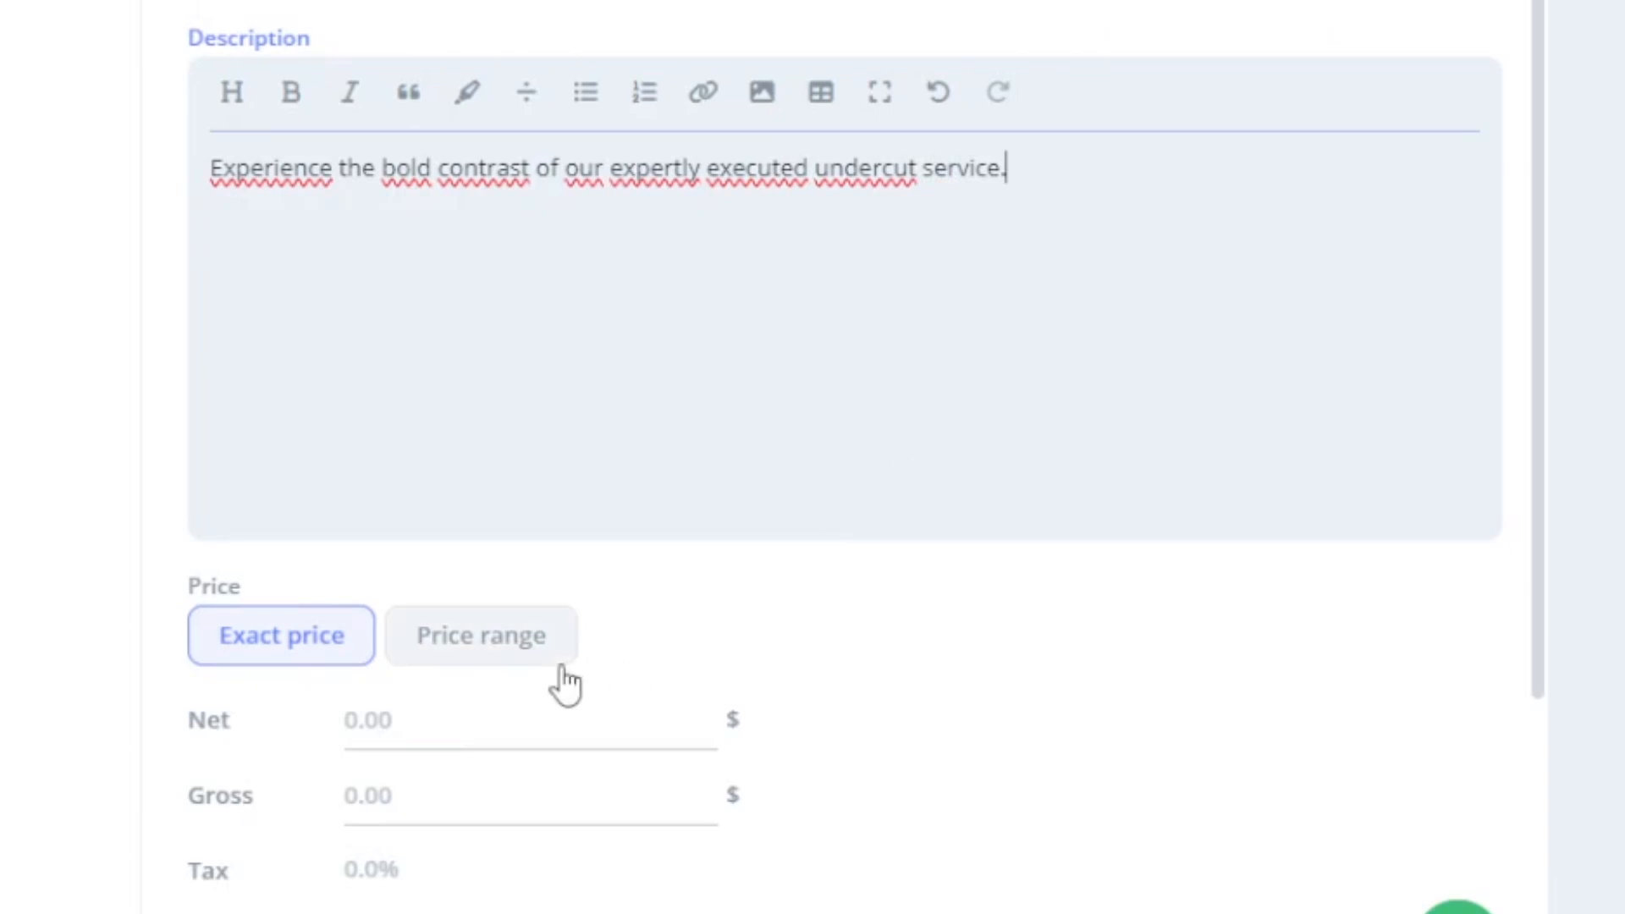
# - Give the Undercut haircut an exact net price of 25
pyautogui.click(542, 662)
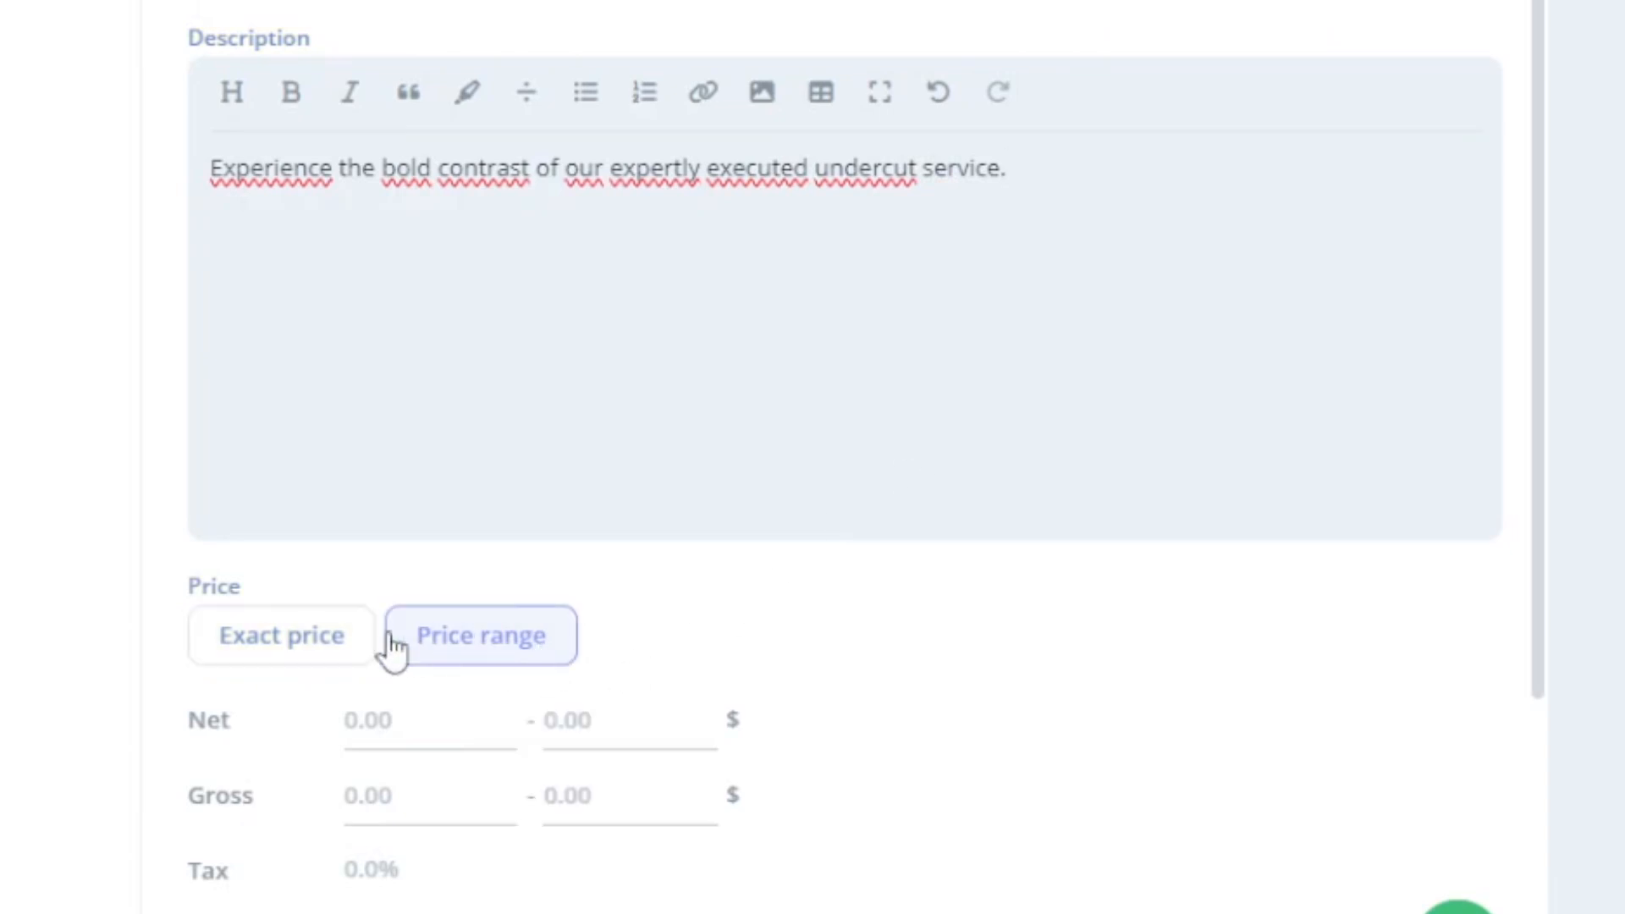
pyautogui.click(319, 657)
pyautogui.click(376, 744)
pyautogui.write('25')
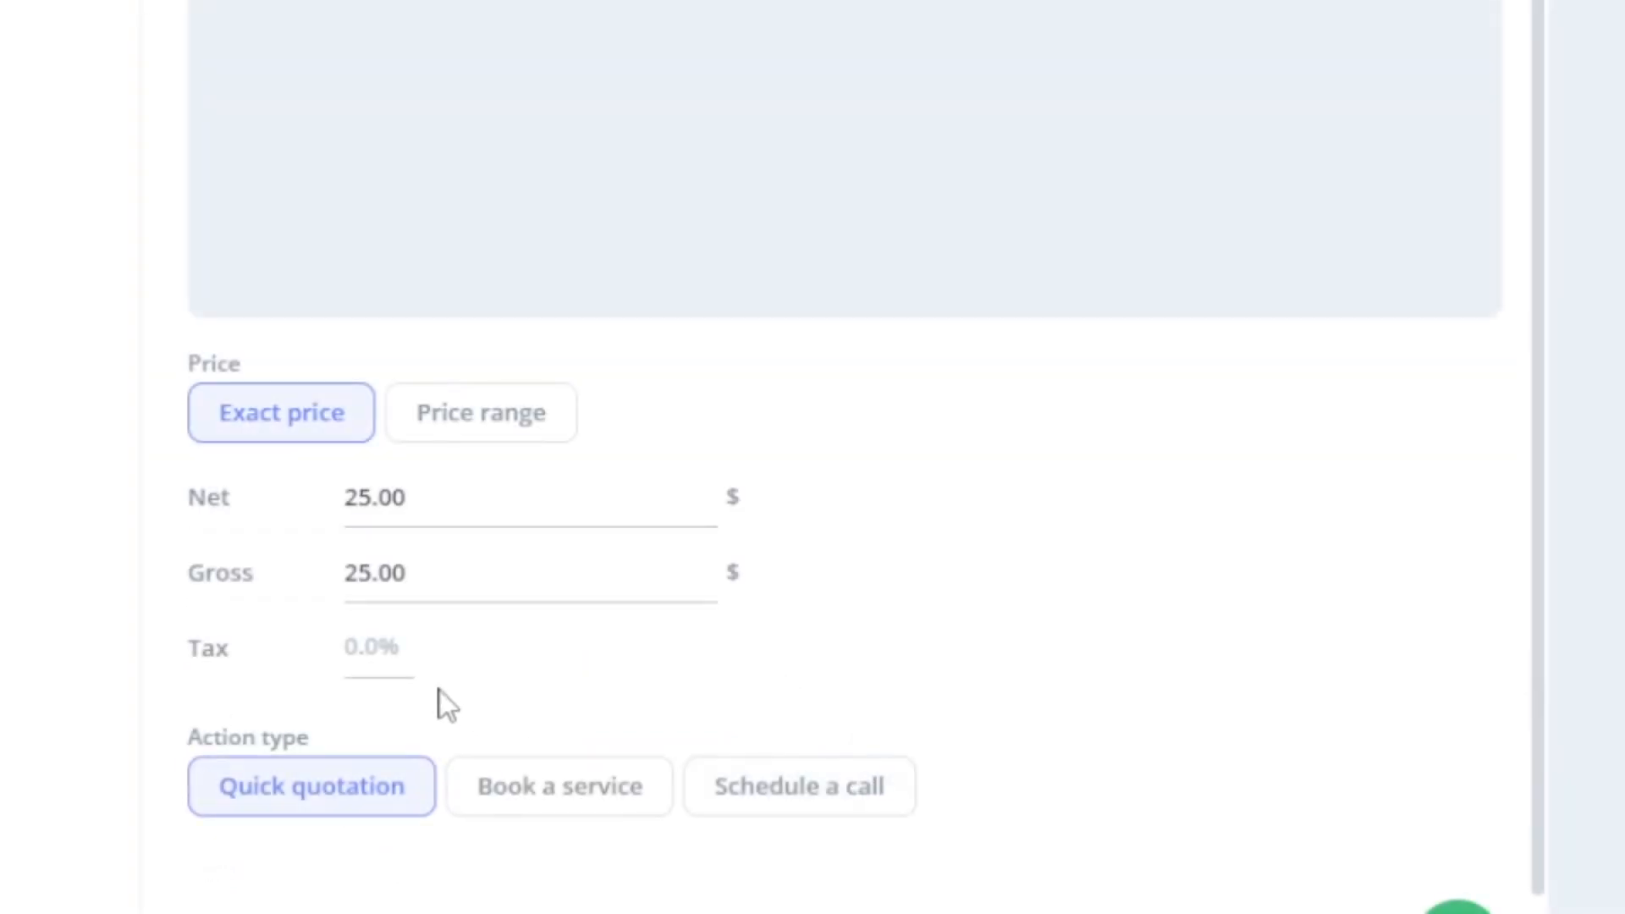
pyautogui.click(379, 656)
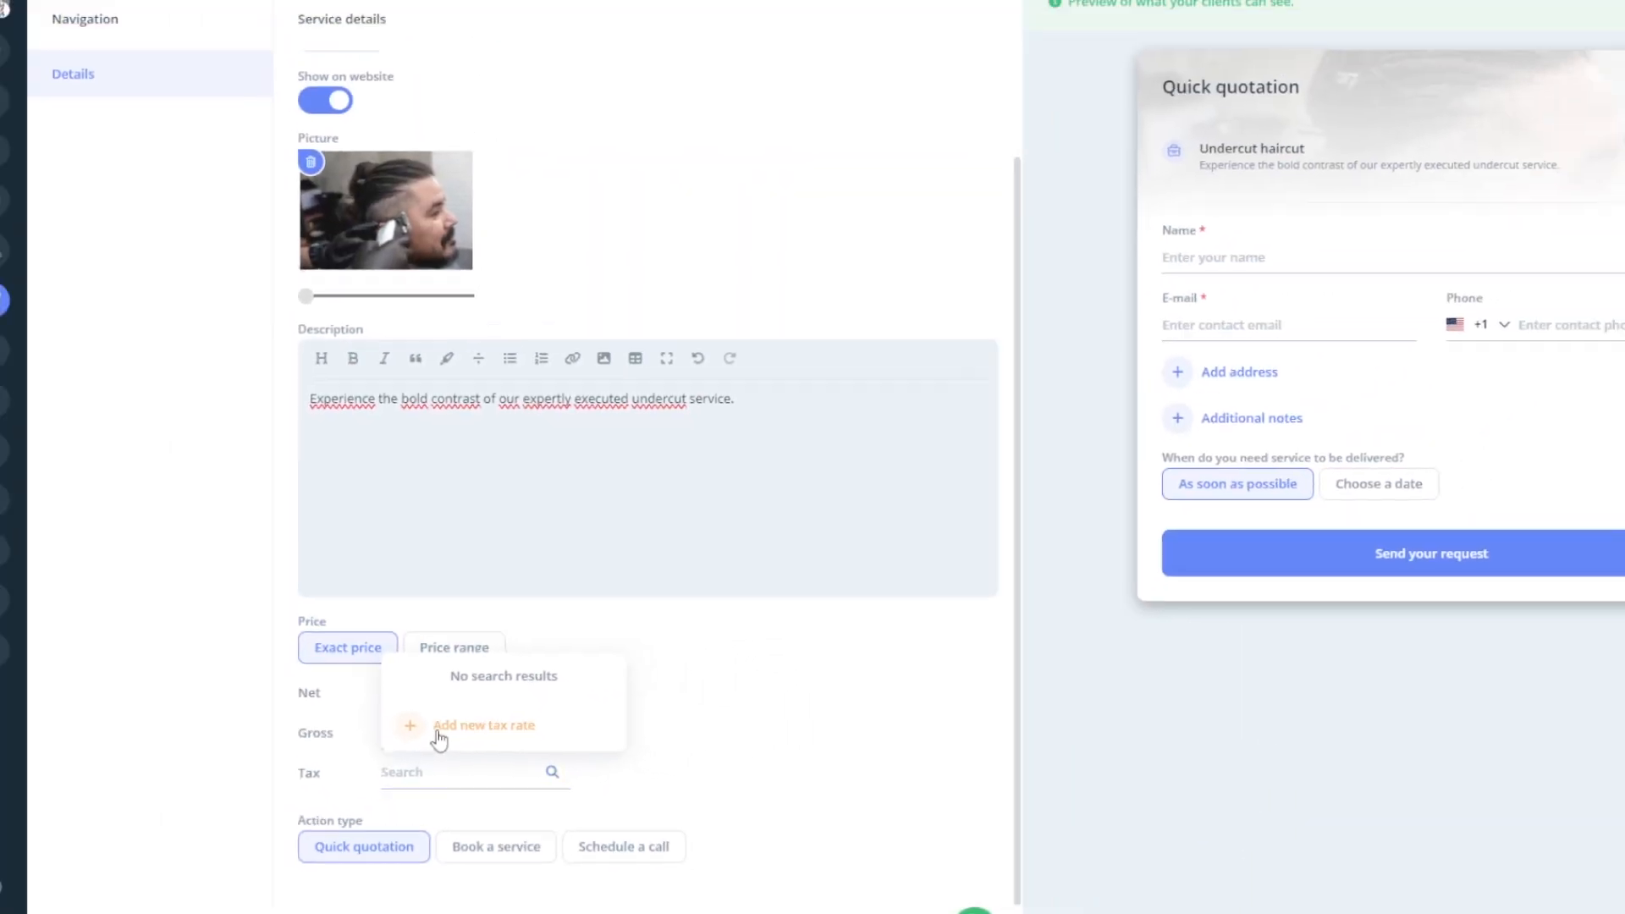
# - Create a default 10% Sales tax rate, making the Undercut haircut 27.50 gross
pyautogui.click(426, 670)
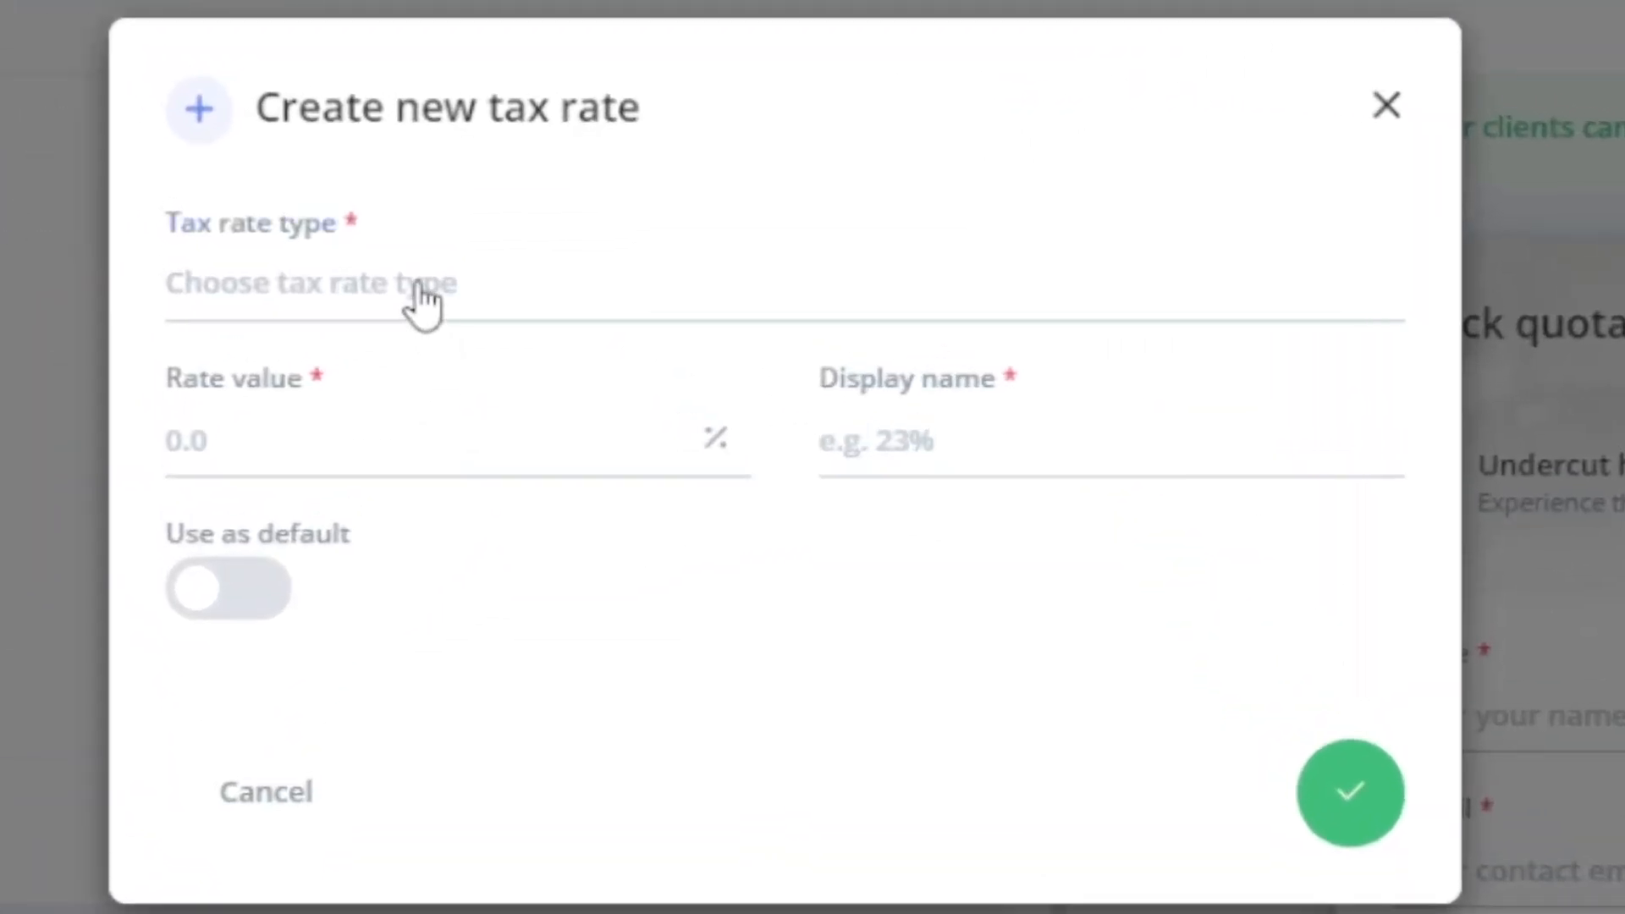
pyautogui.click(669, 157)
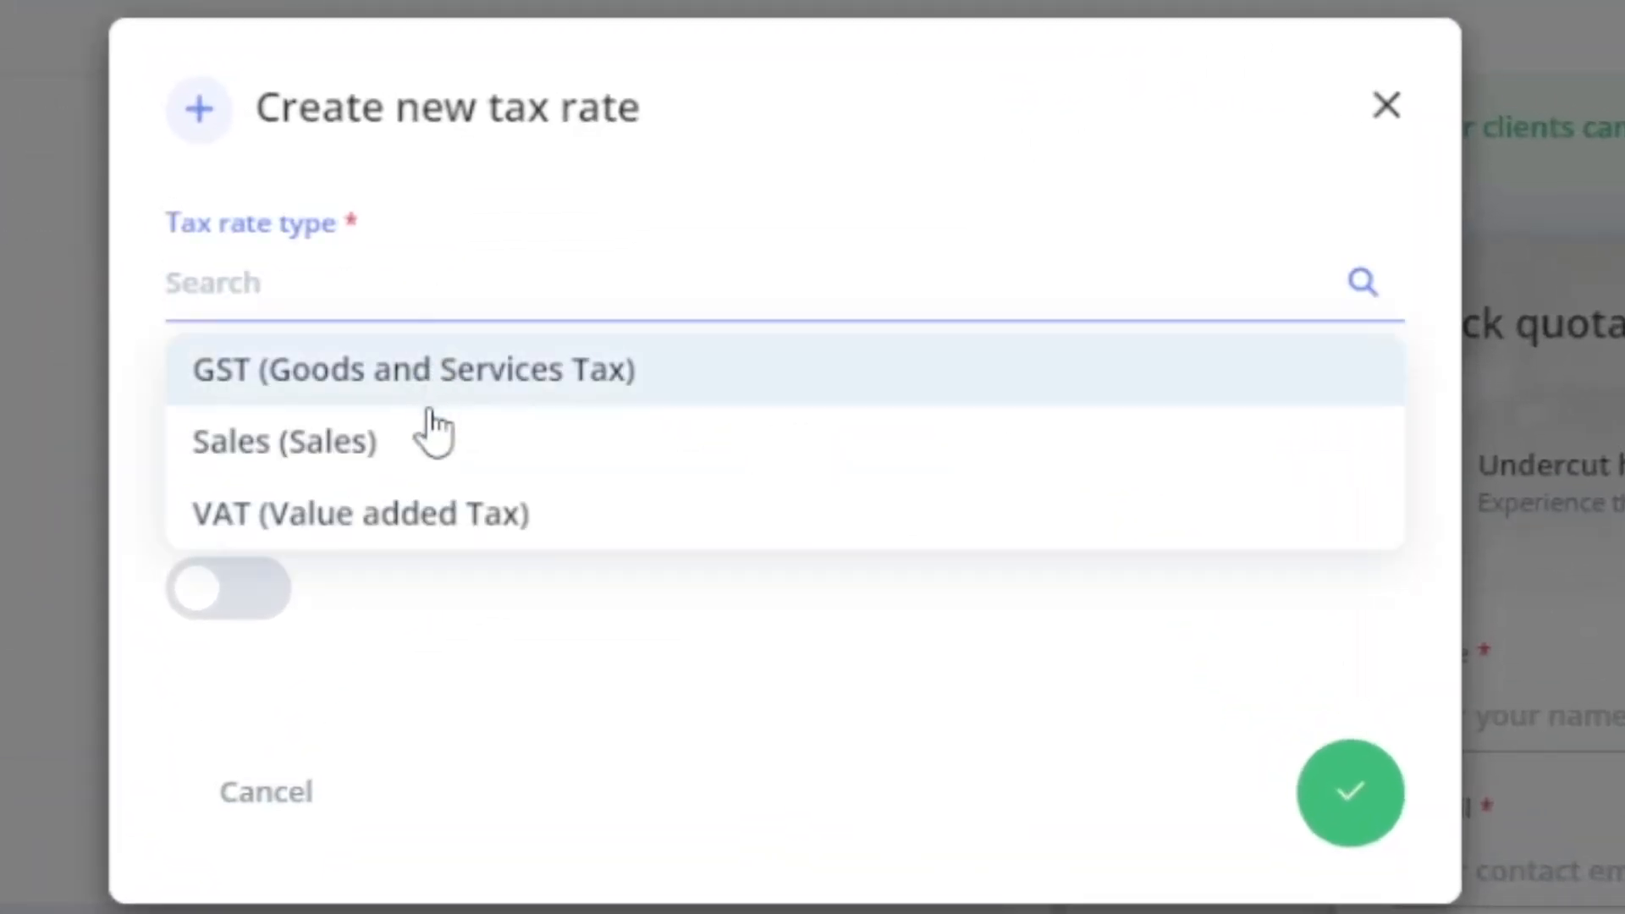
pyautogui.click(416, 442)
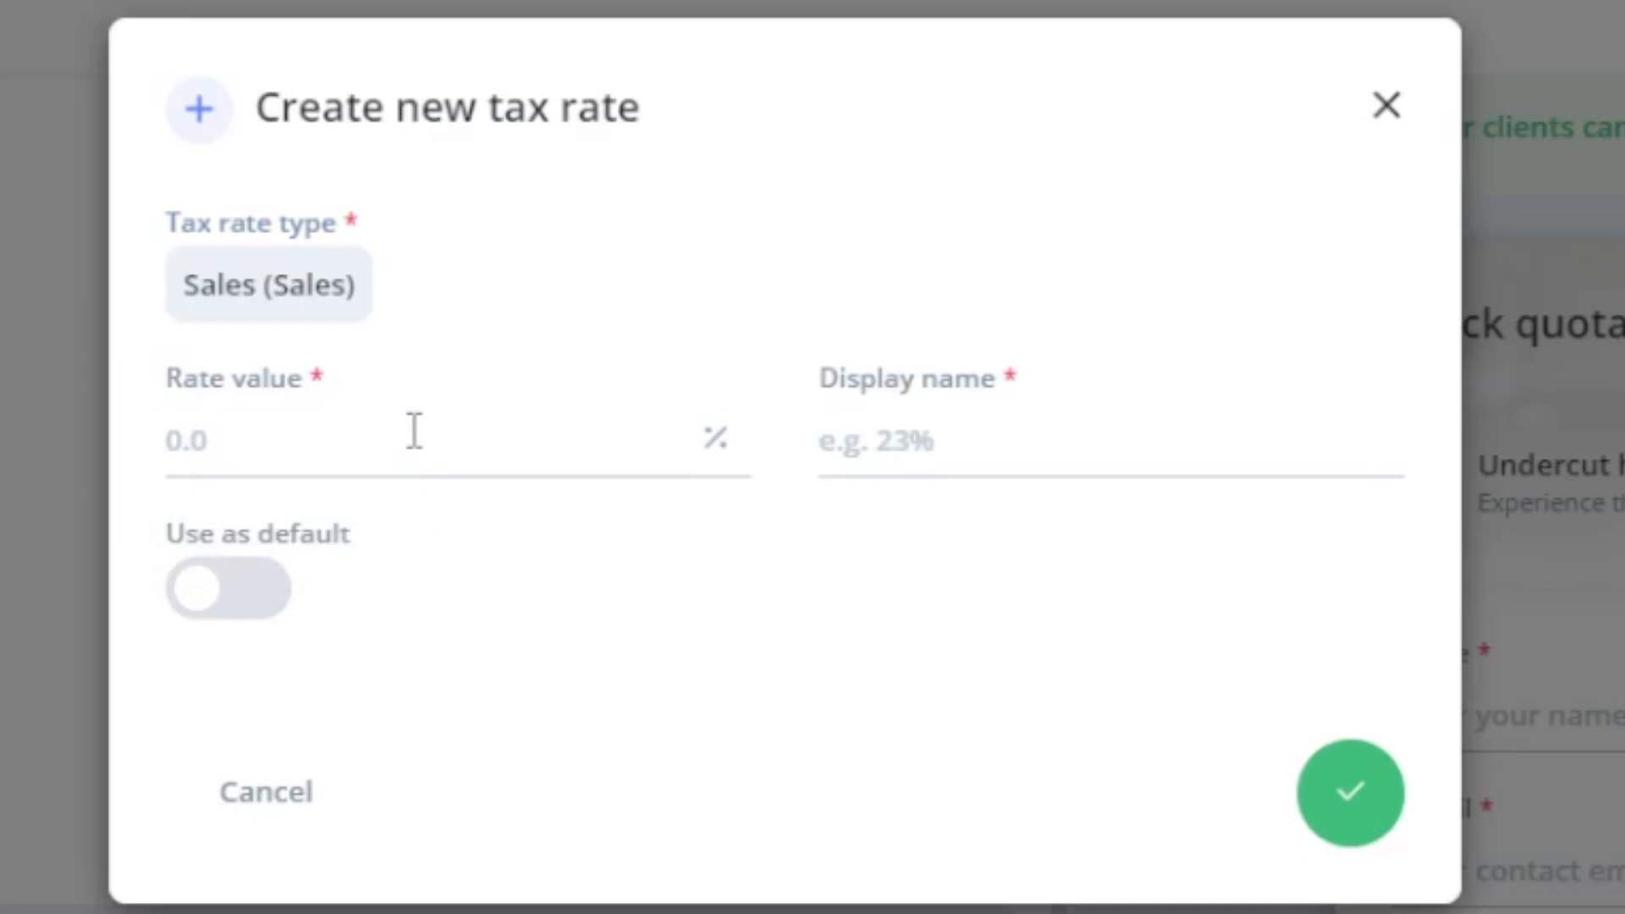
pyautogui.click(414, 432)
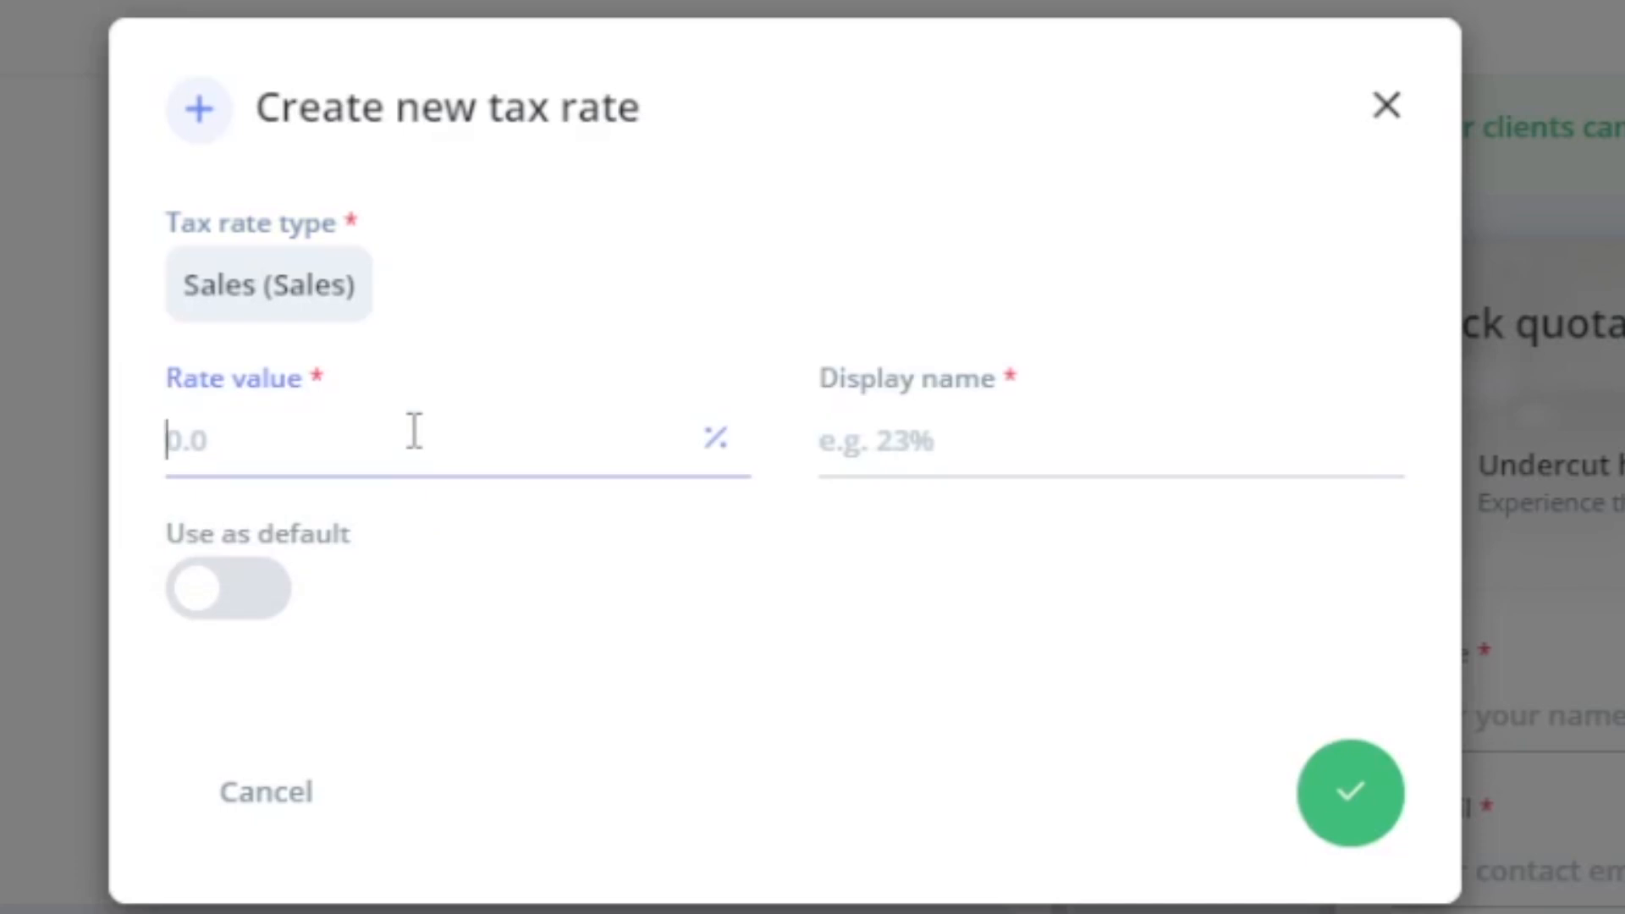
pyautogui.write('10')
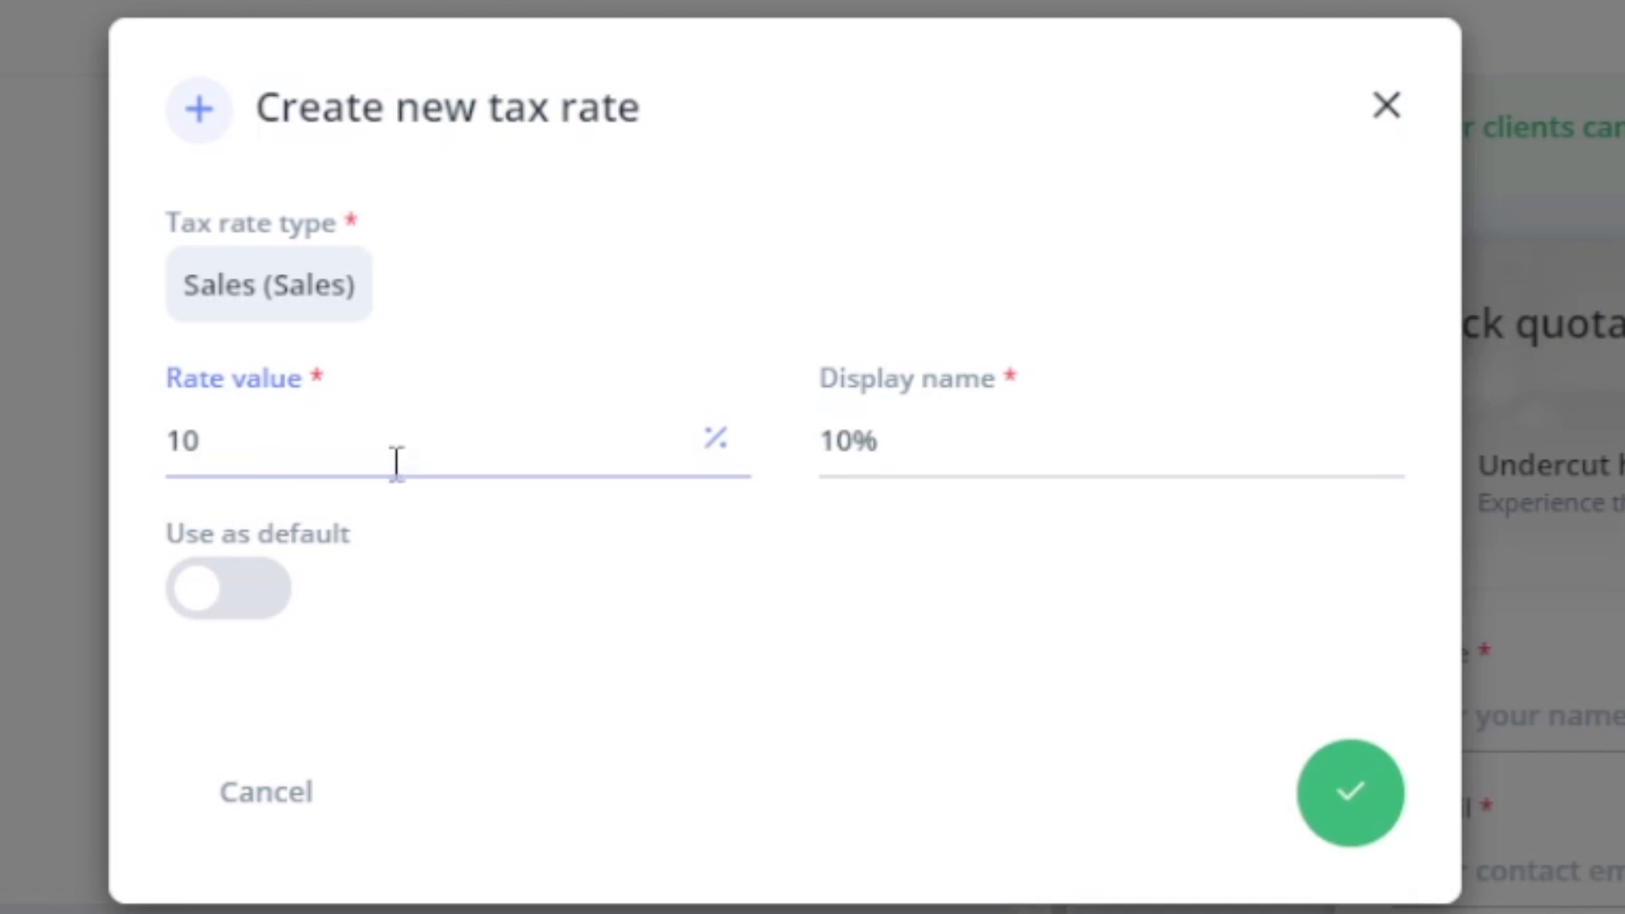
pyautogui.click(279, 603)
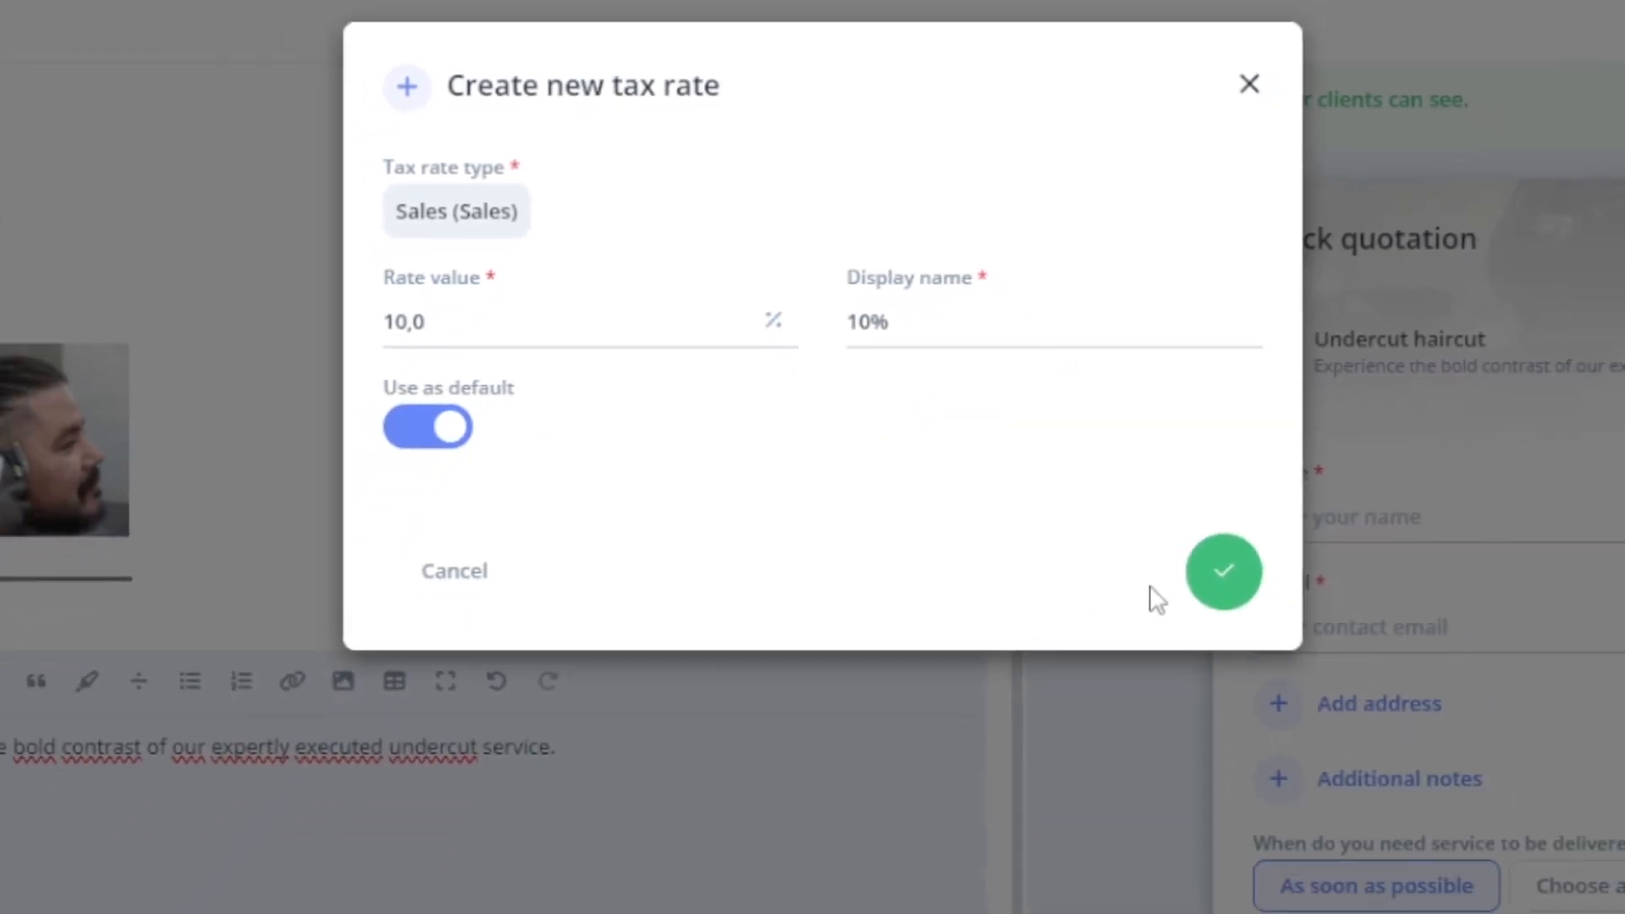
pyautogui.click(1308, 719)
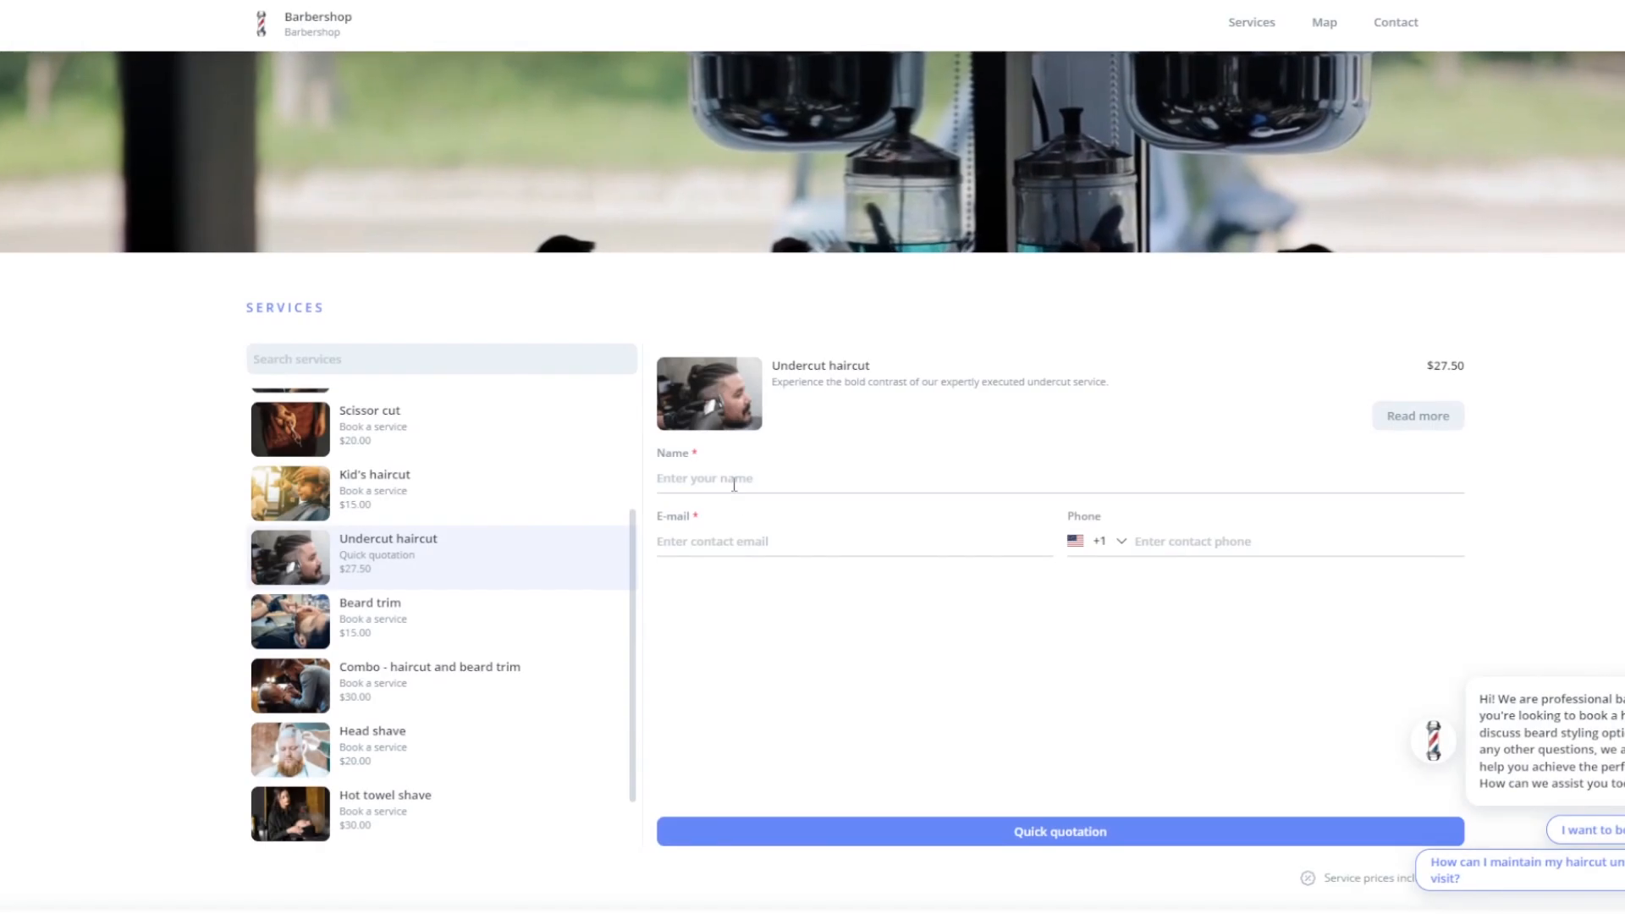
# - Enter the customer's name and e-mail and send a Quick quotation request for the Undercut haircut
pyautogui.click(734, 483)
pyautogui.write('John Smith')
pyautogui.click(737, 539)
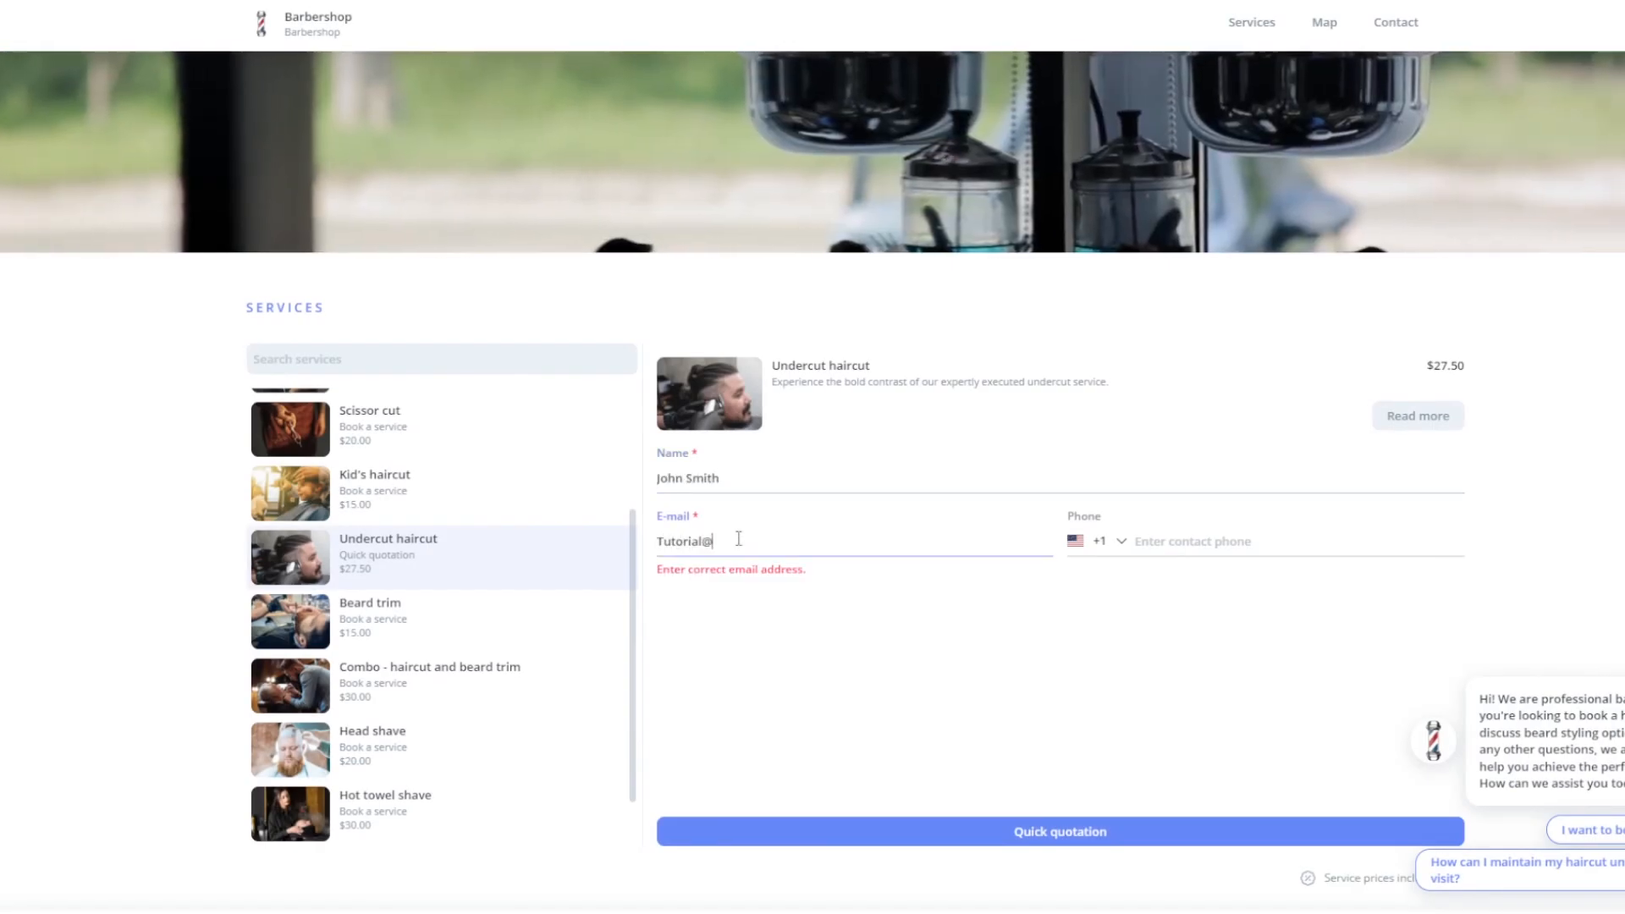
pyautogui.click(818, 830)
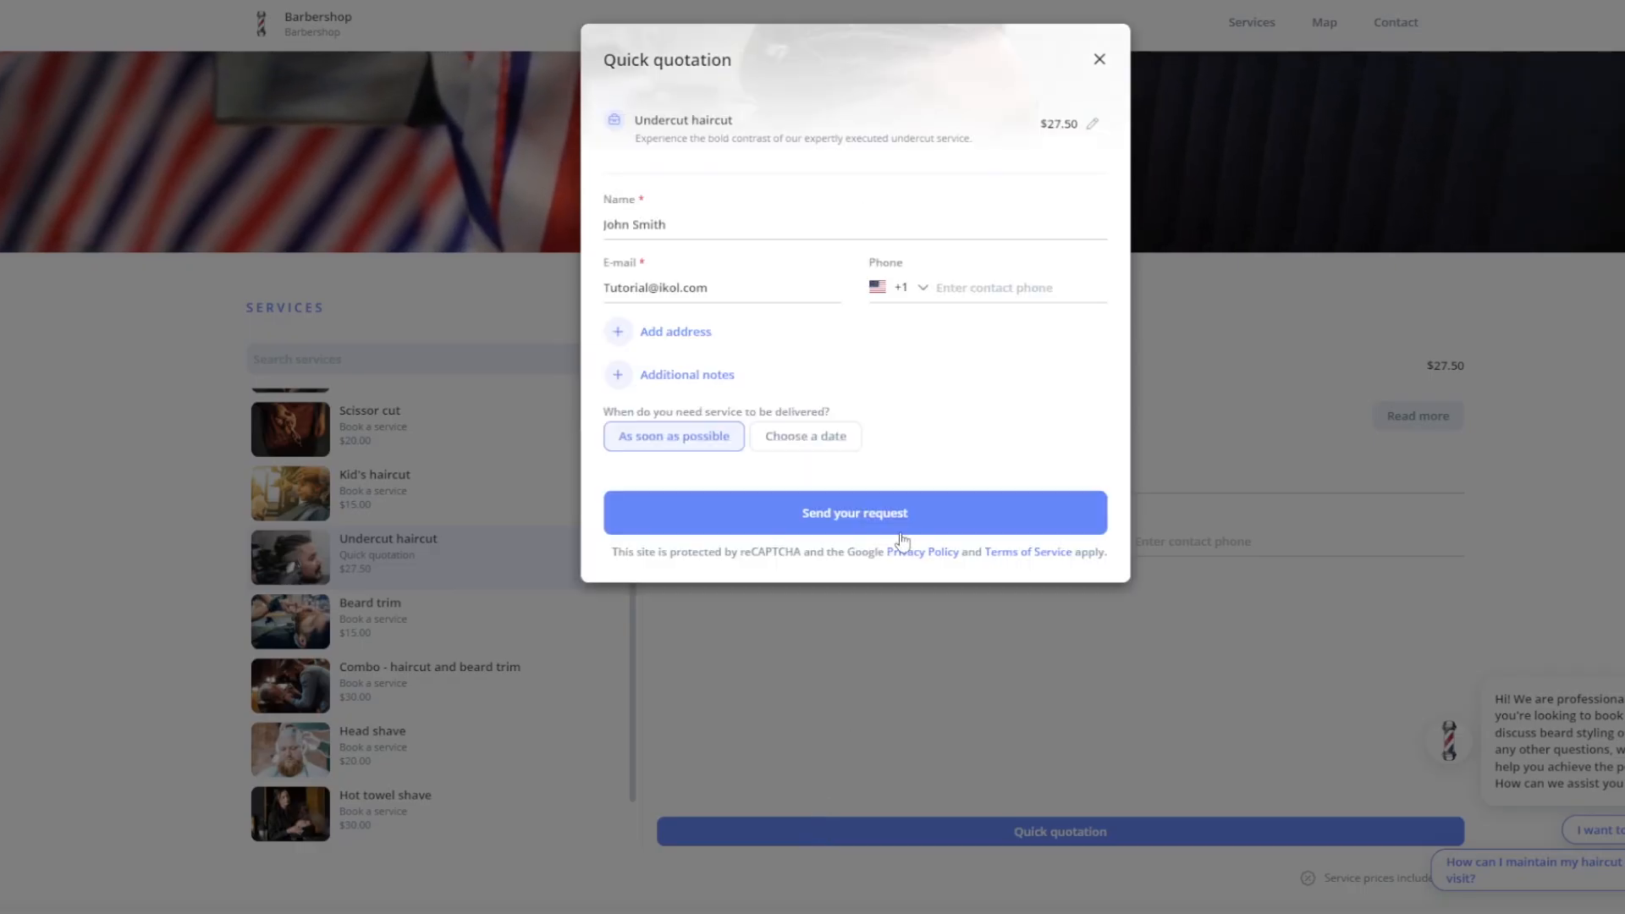
pyautogui.click(900, 519)
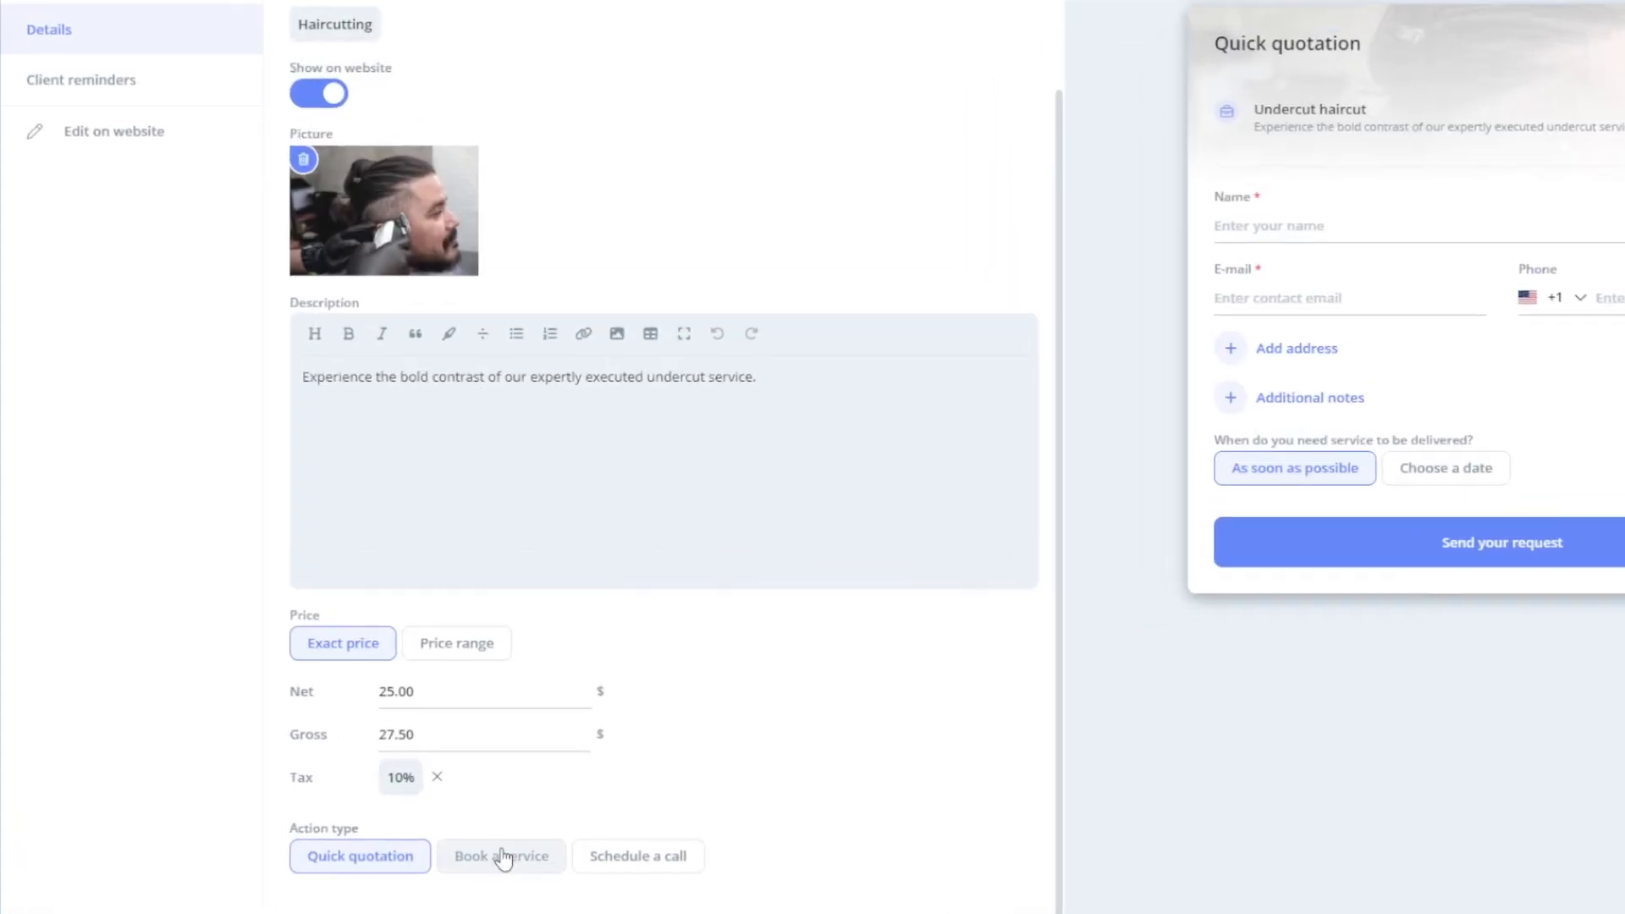
# - Make the service bookable on Monday and Wednesday through Saturday, dropping Tuesday
pyautogui.click(508, 860)
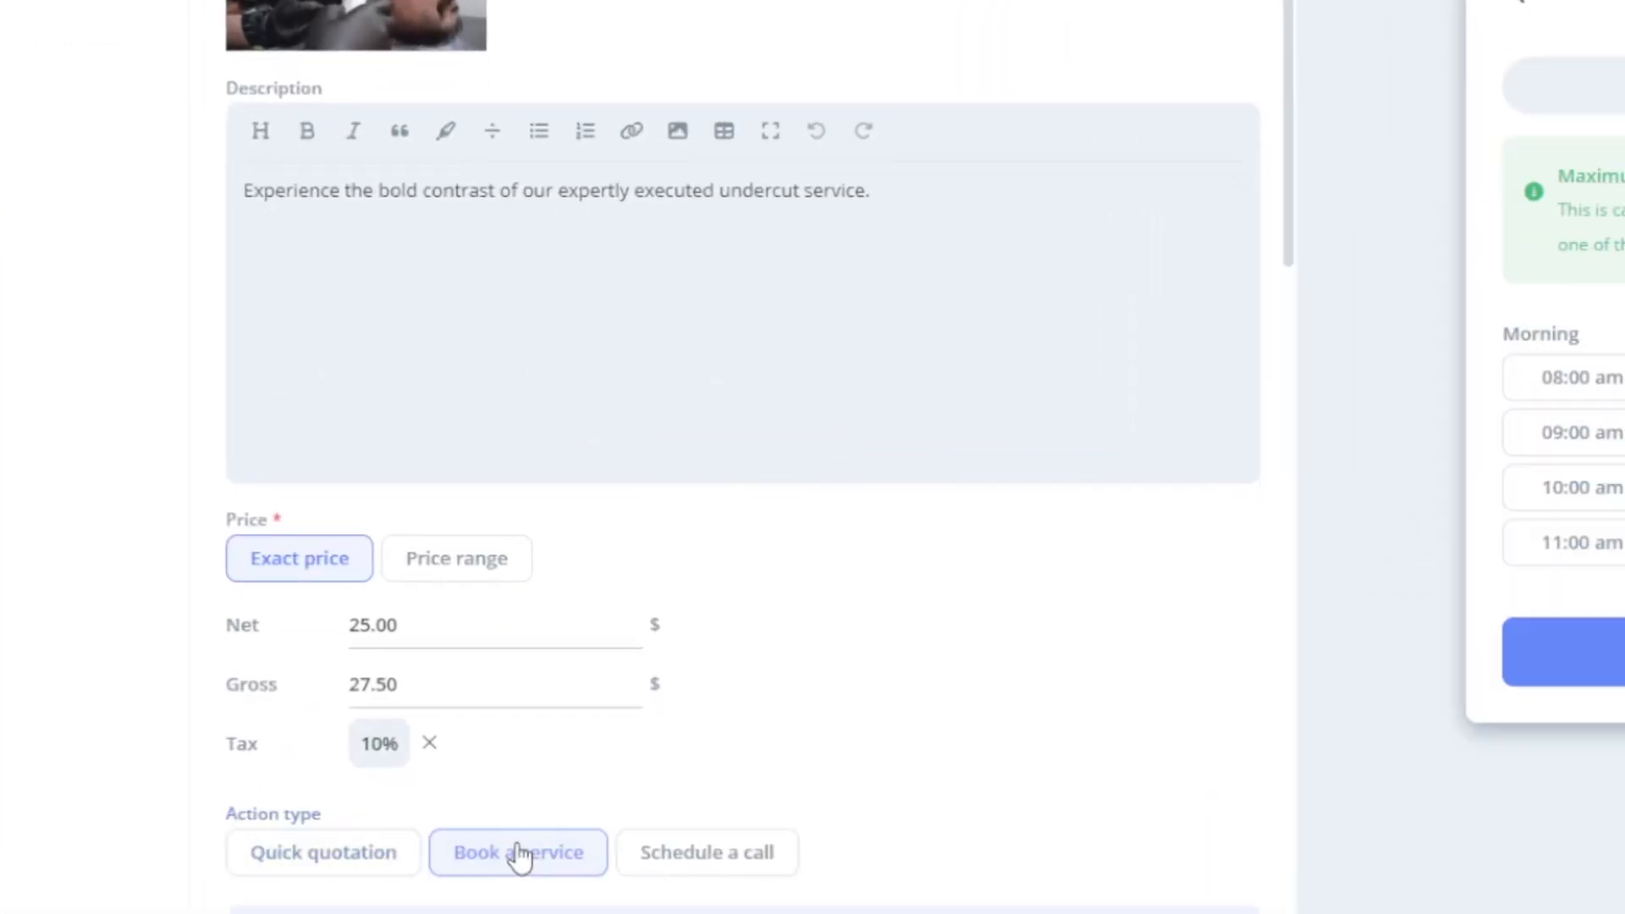
pyautogui.scroll(-4, 532, 884)
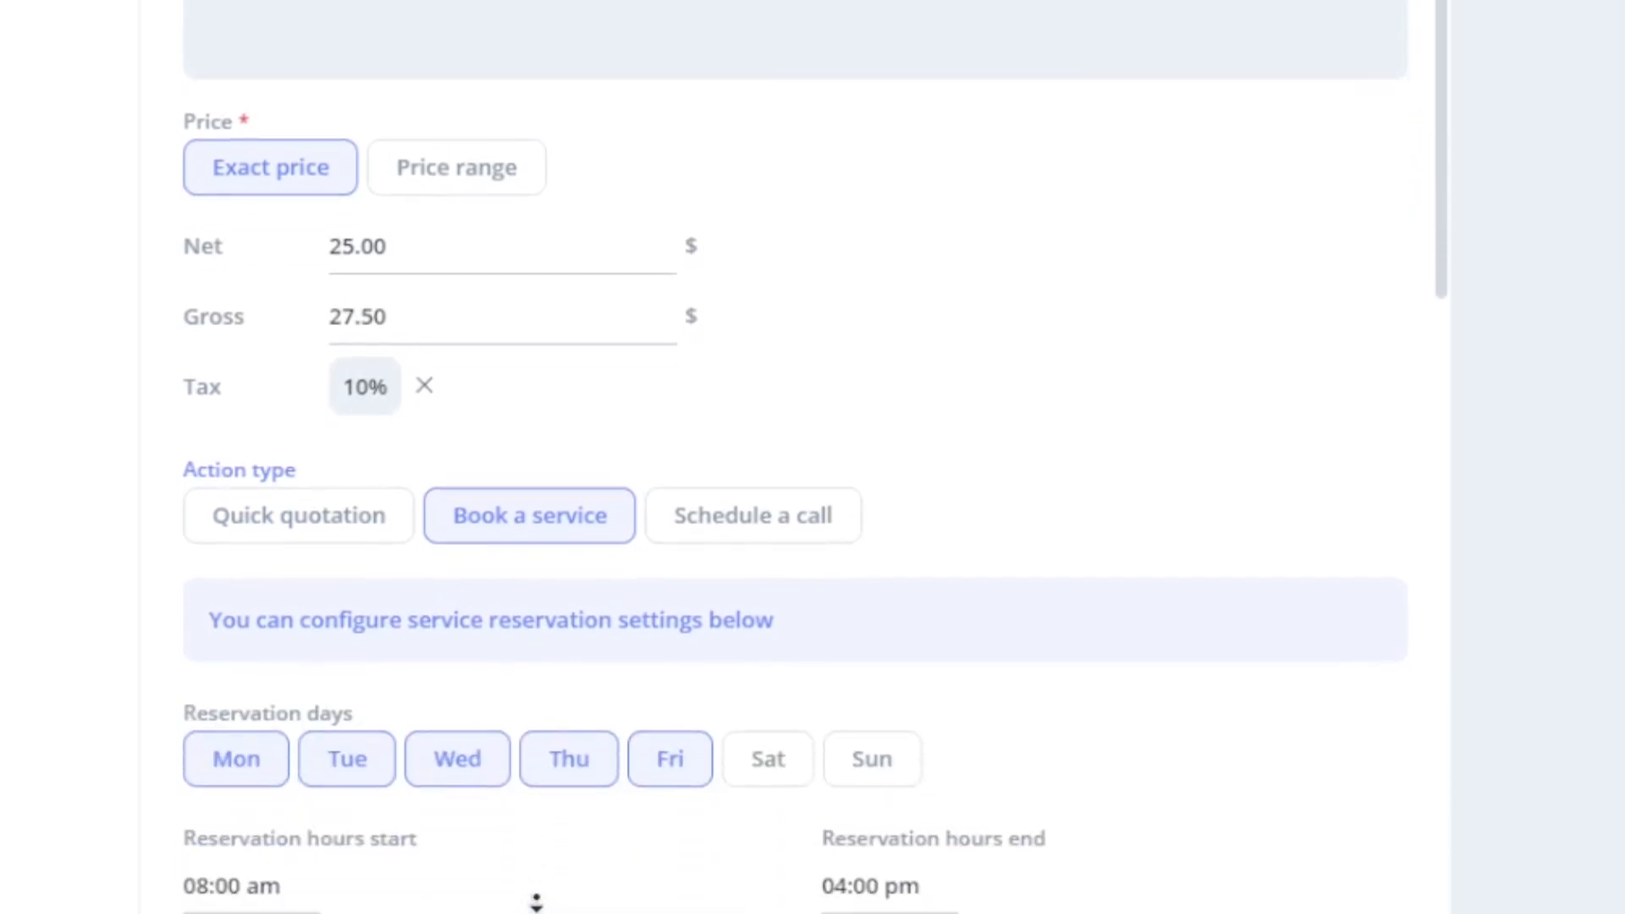
pyautogui.scroll(-8, 535, 901)
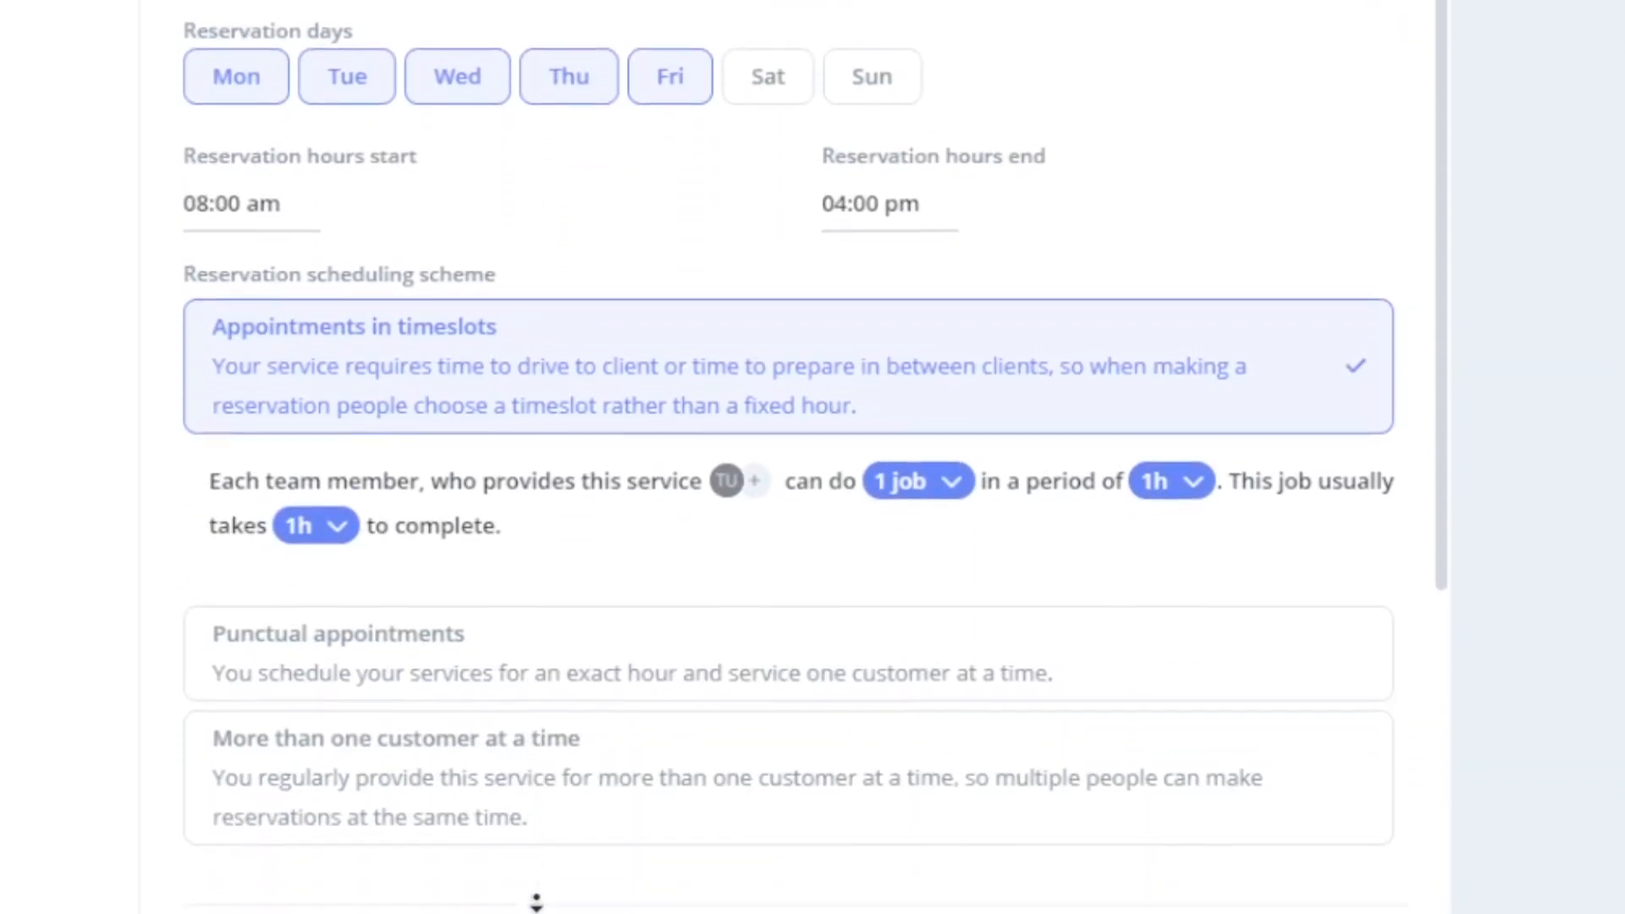
pyautogui.scroll(-3, 537, 902)
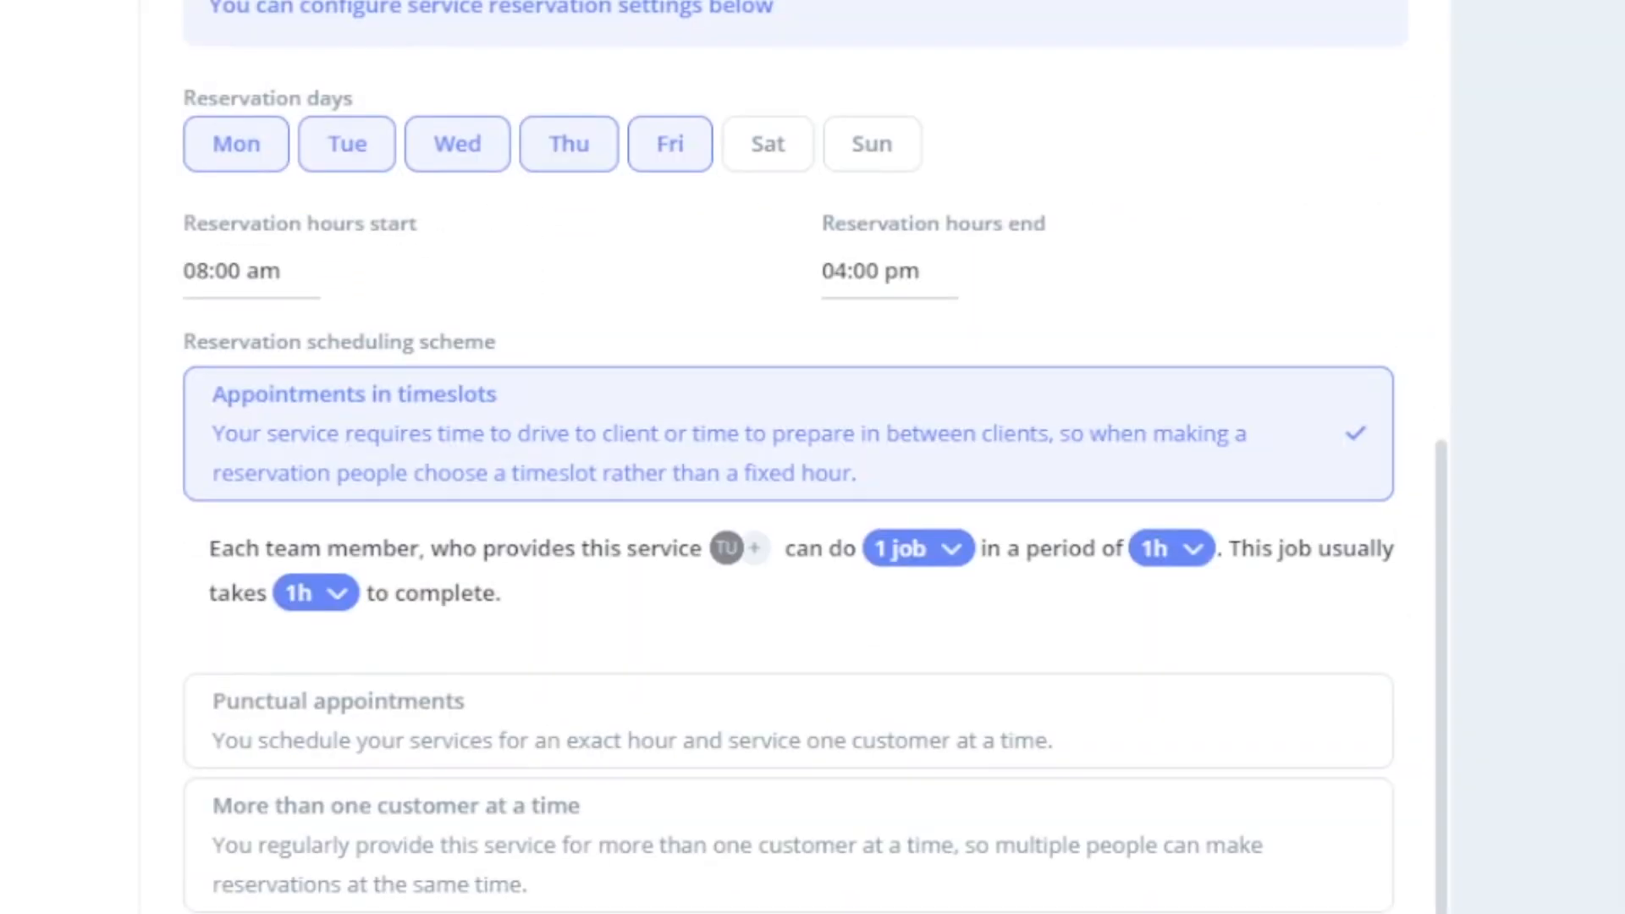
pyautogui.click(341, 159)
pyautogui.click(753, 165)
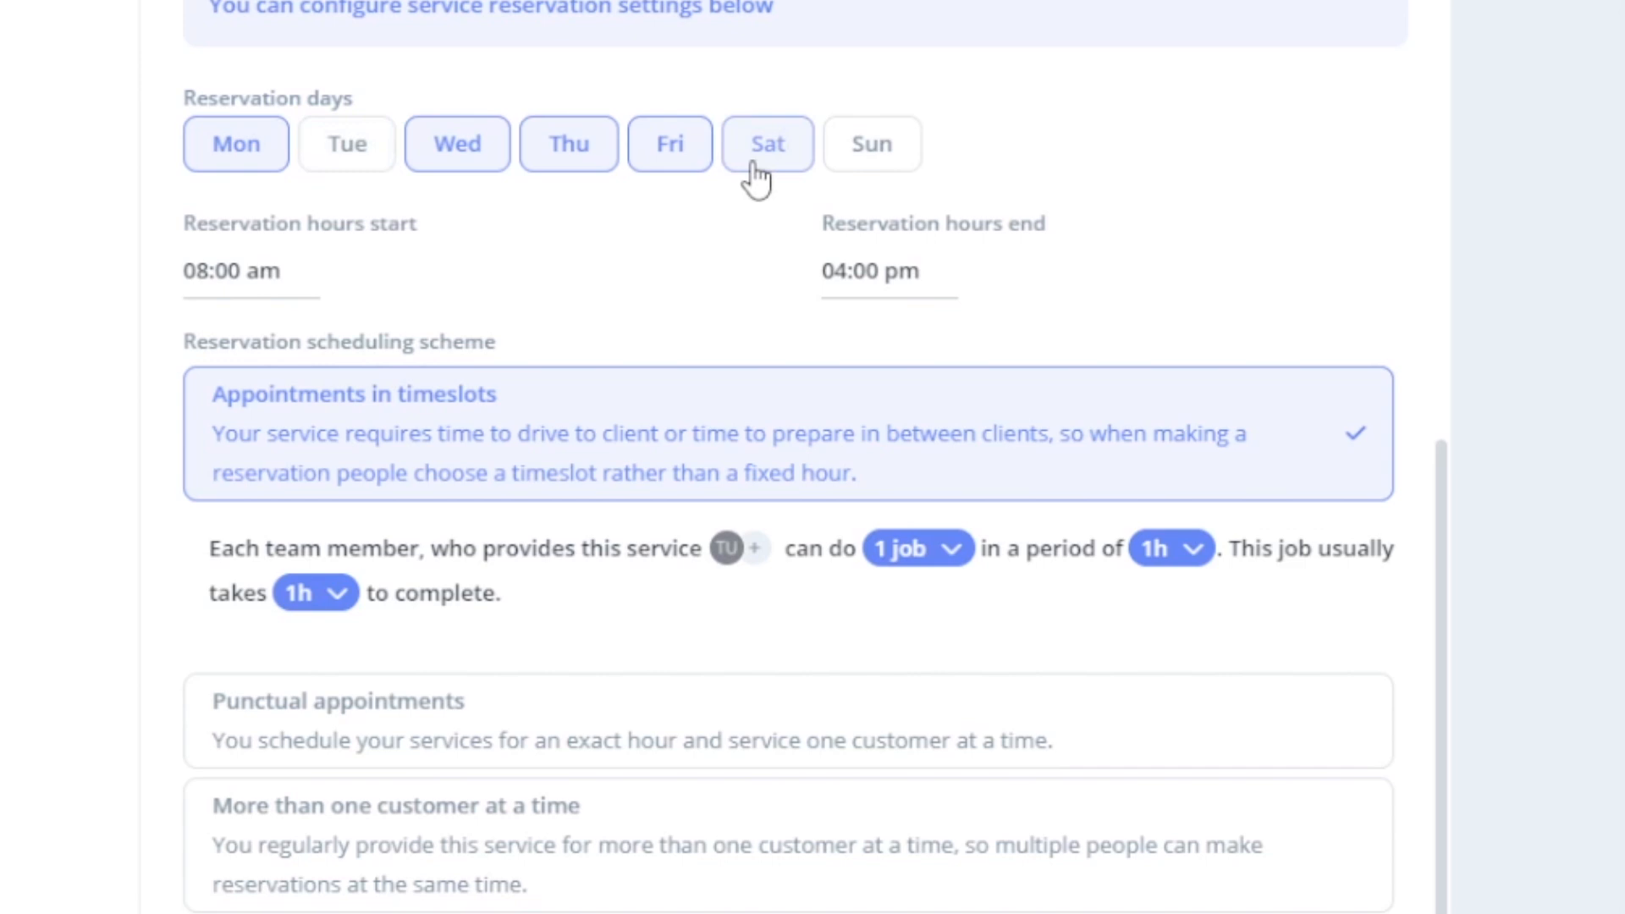
# - Set reservation hours from 09:00 am to 05:05 pm
pyautogui.click(260, 270)
pyautogui.scroll(-8, 316, 487)
pyautogui.click(313, 545)
pyautogui.click(843, 405)
pyautogui.scroll(-8, 893, 550)
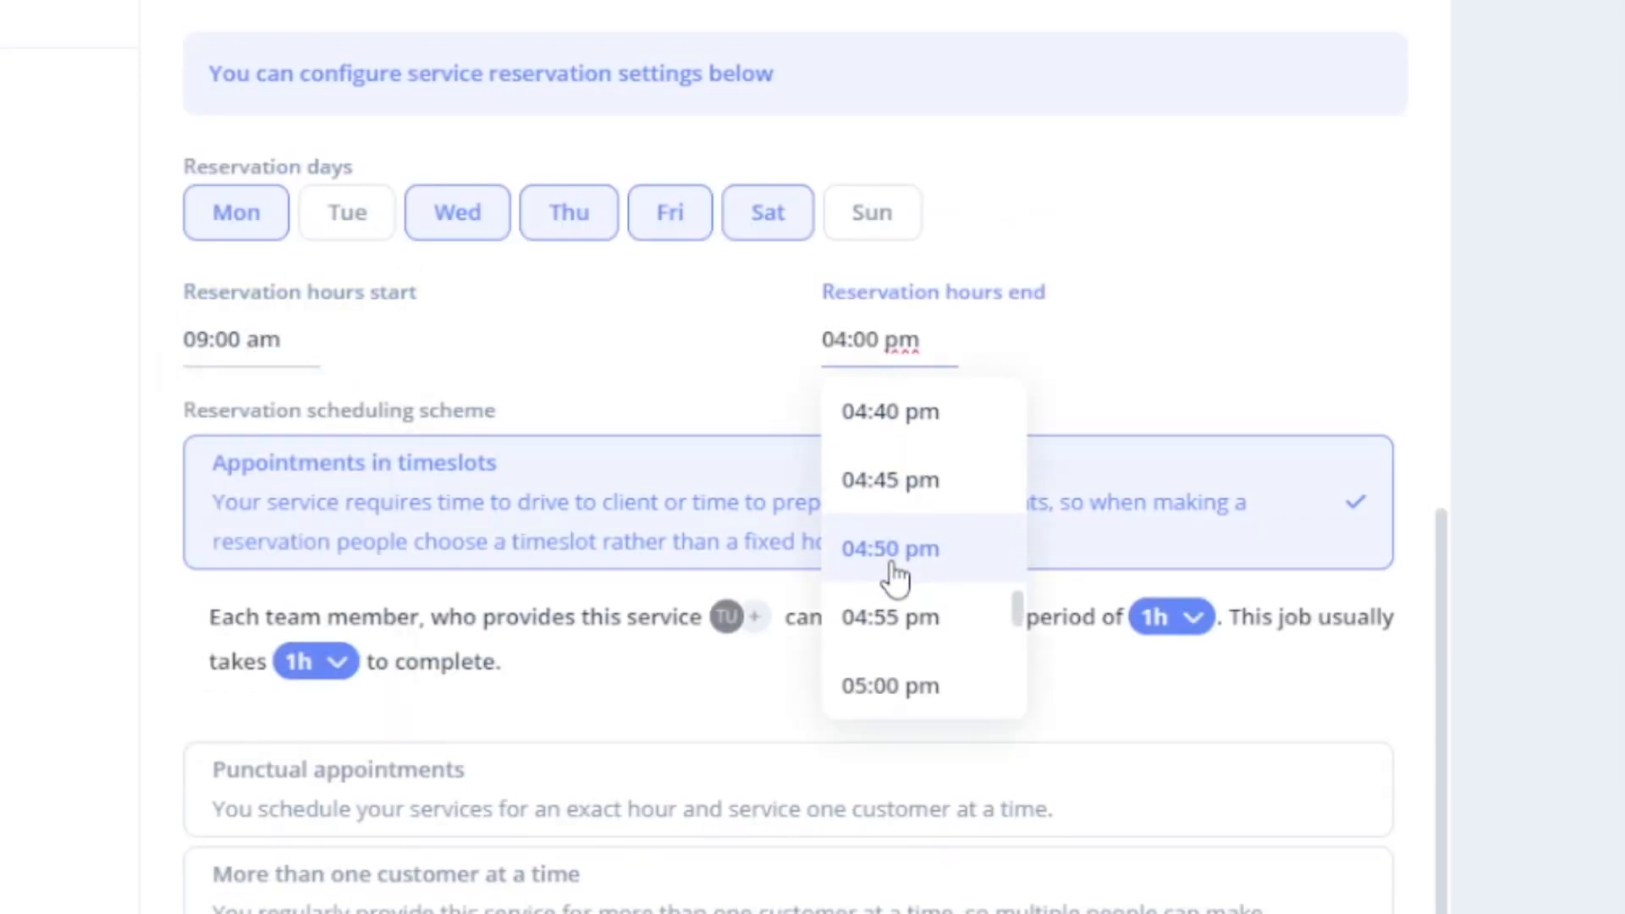
pyautogui.click(893, 573)
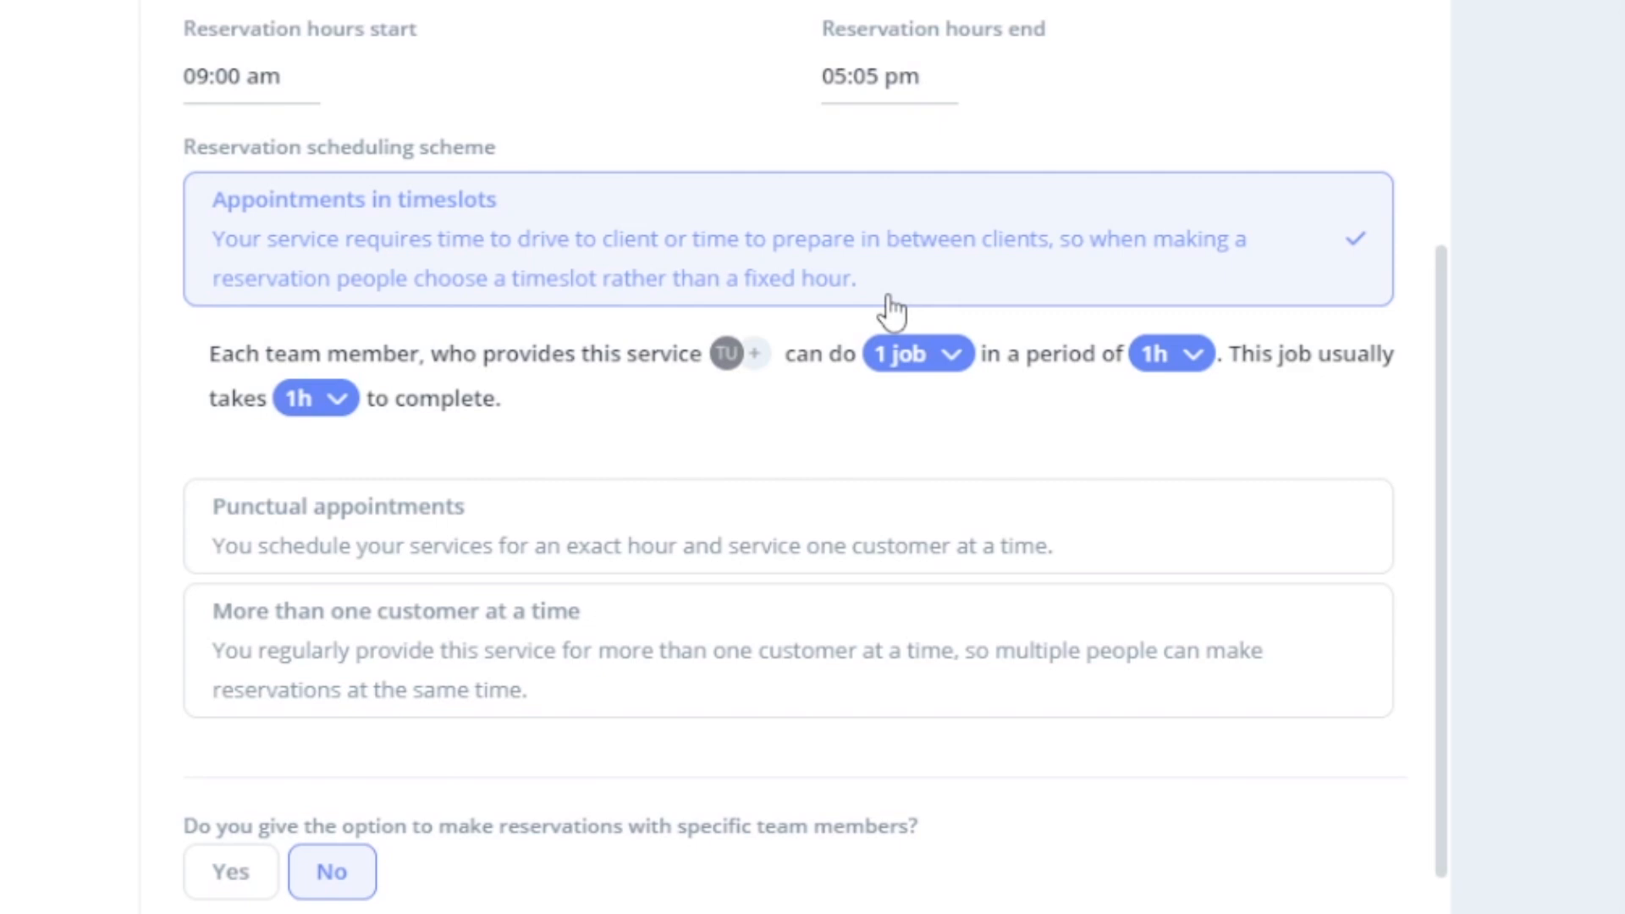
# - Schedule bookings as punctual appointments lasting 30min each
pyautogui.click(957, 526)
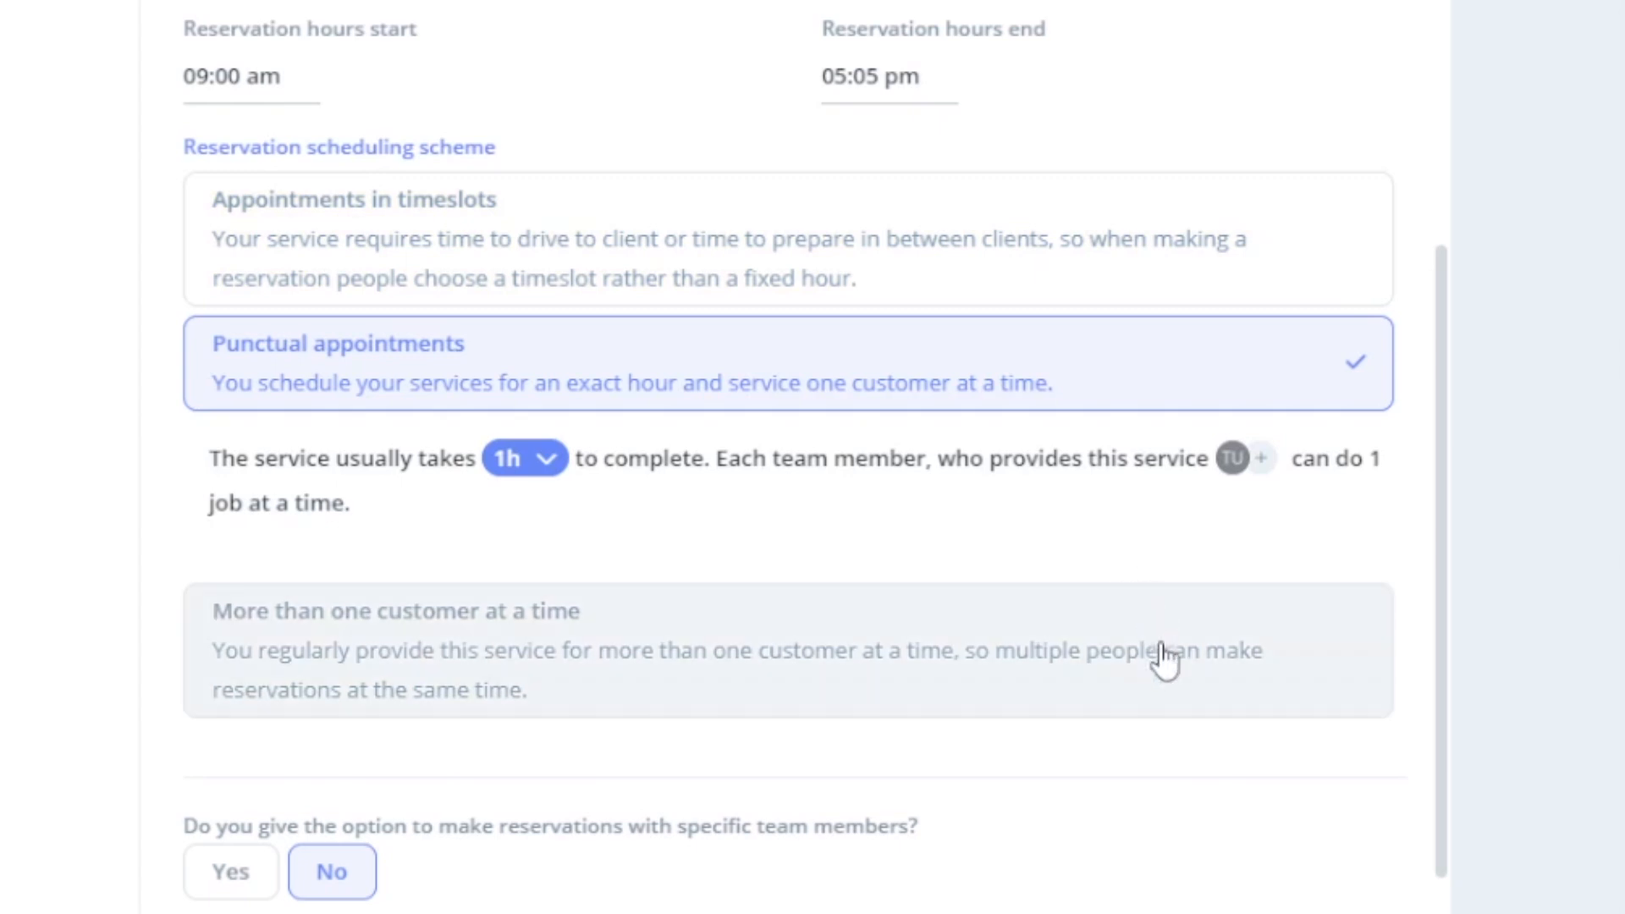
pyautogui.click(1165, 690)
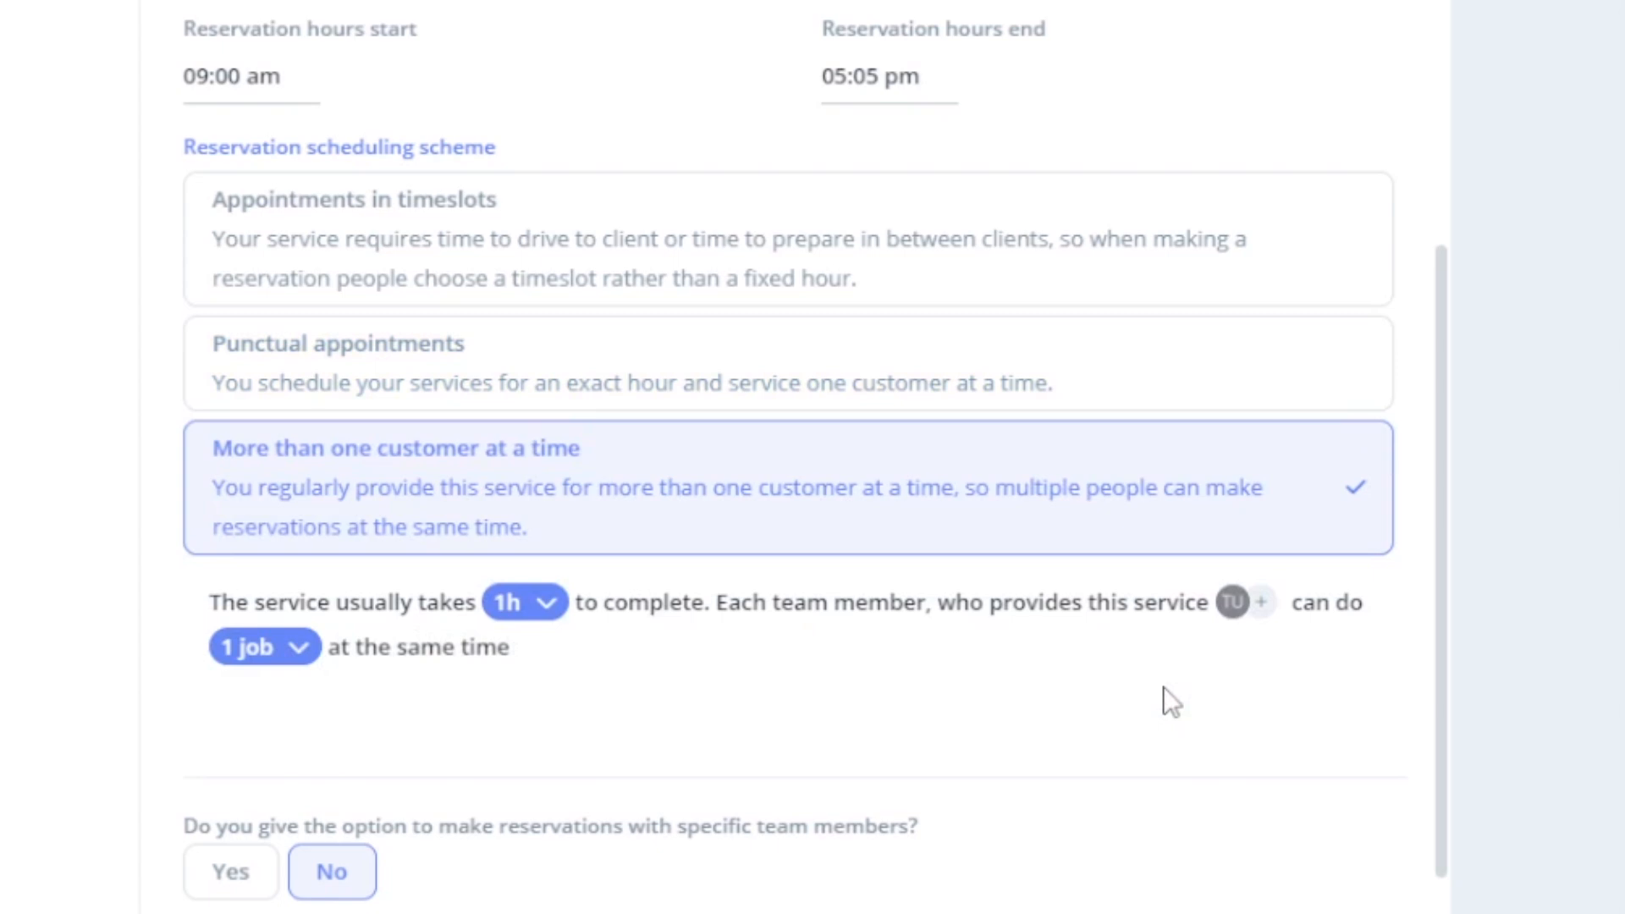
pyautogui.click(1146, 368)
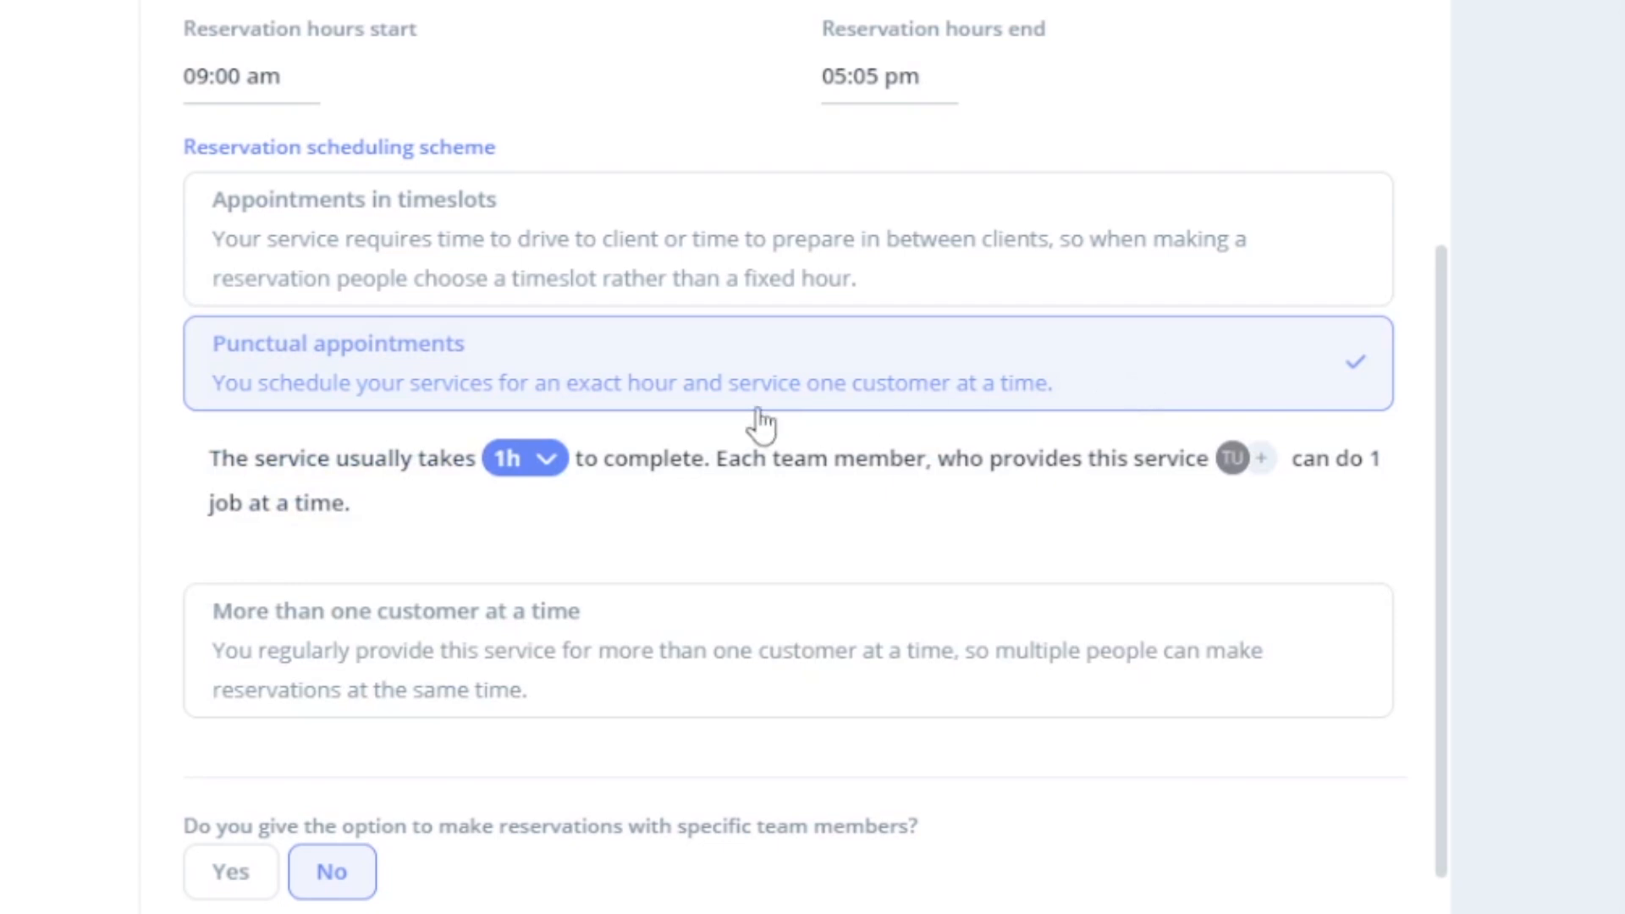
pyautogui.click(542, 461)
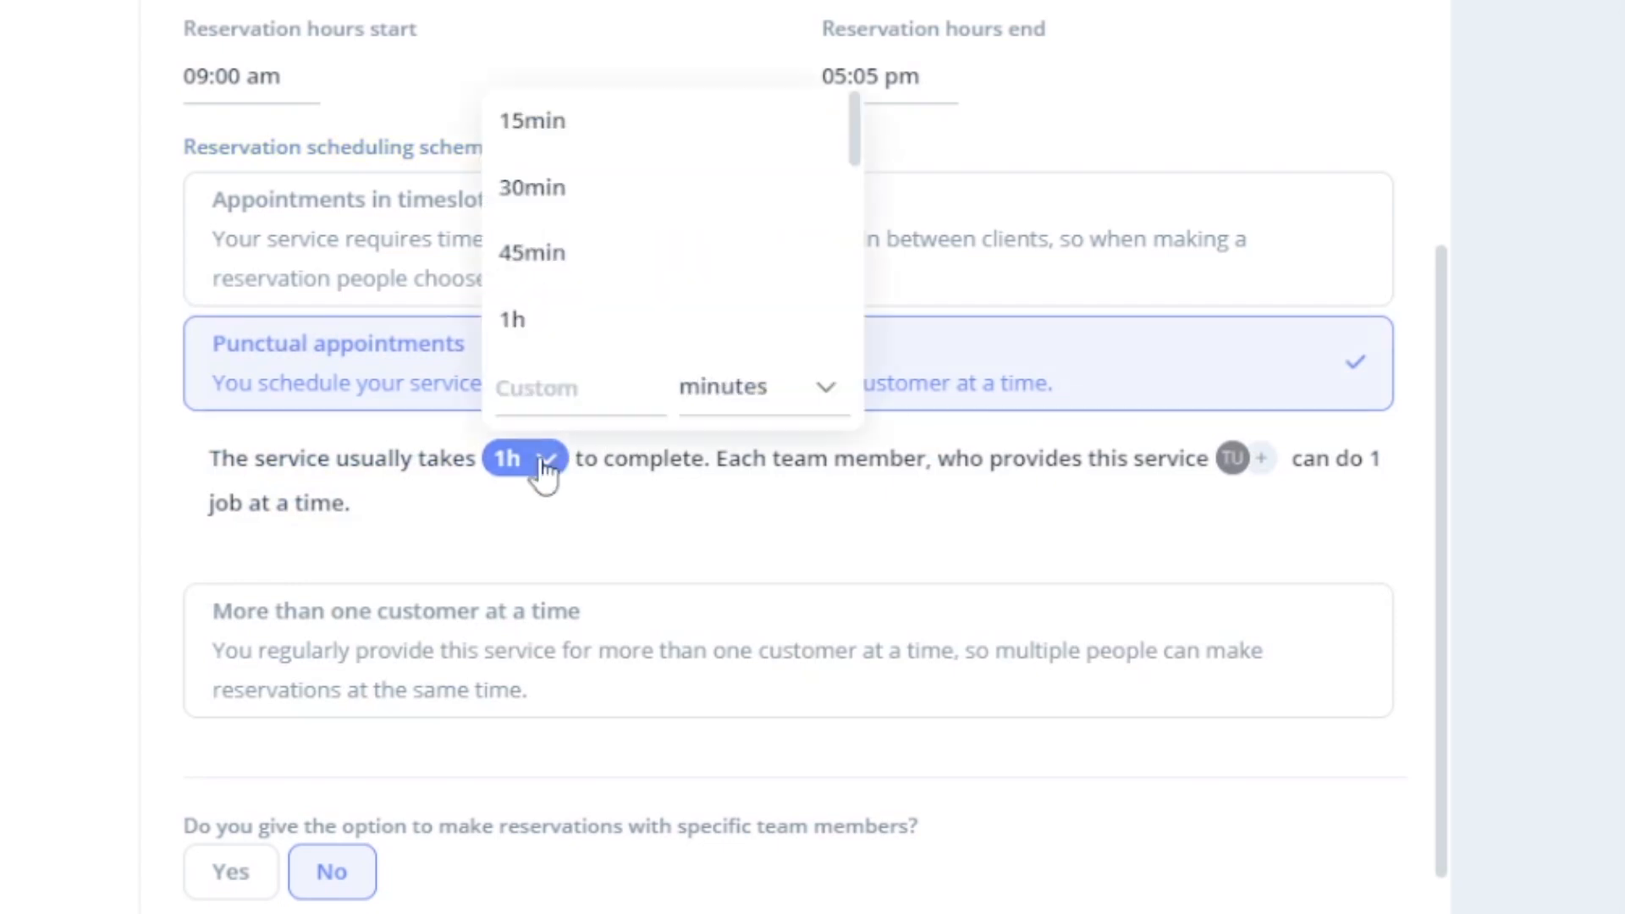
pyautogui.click(581, 203)
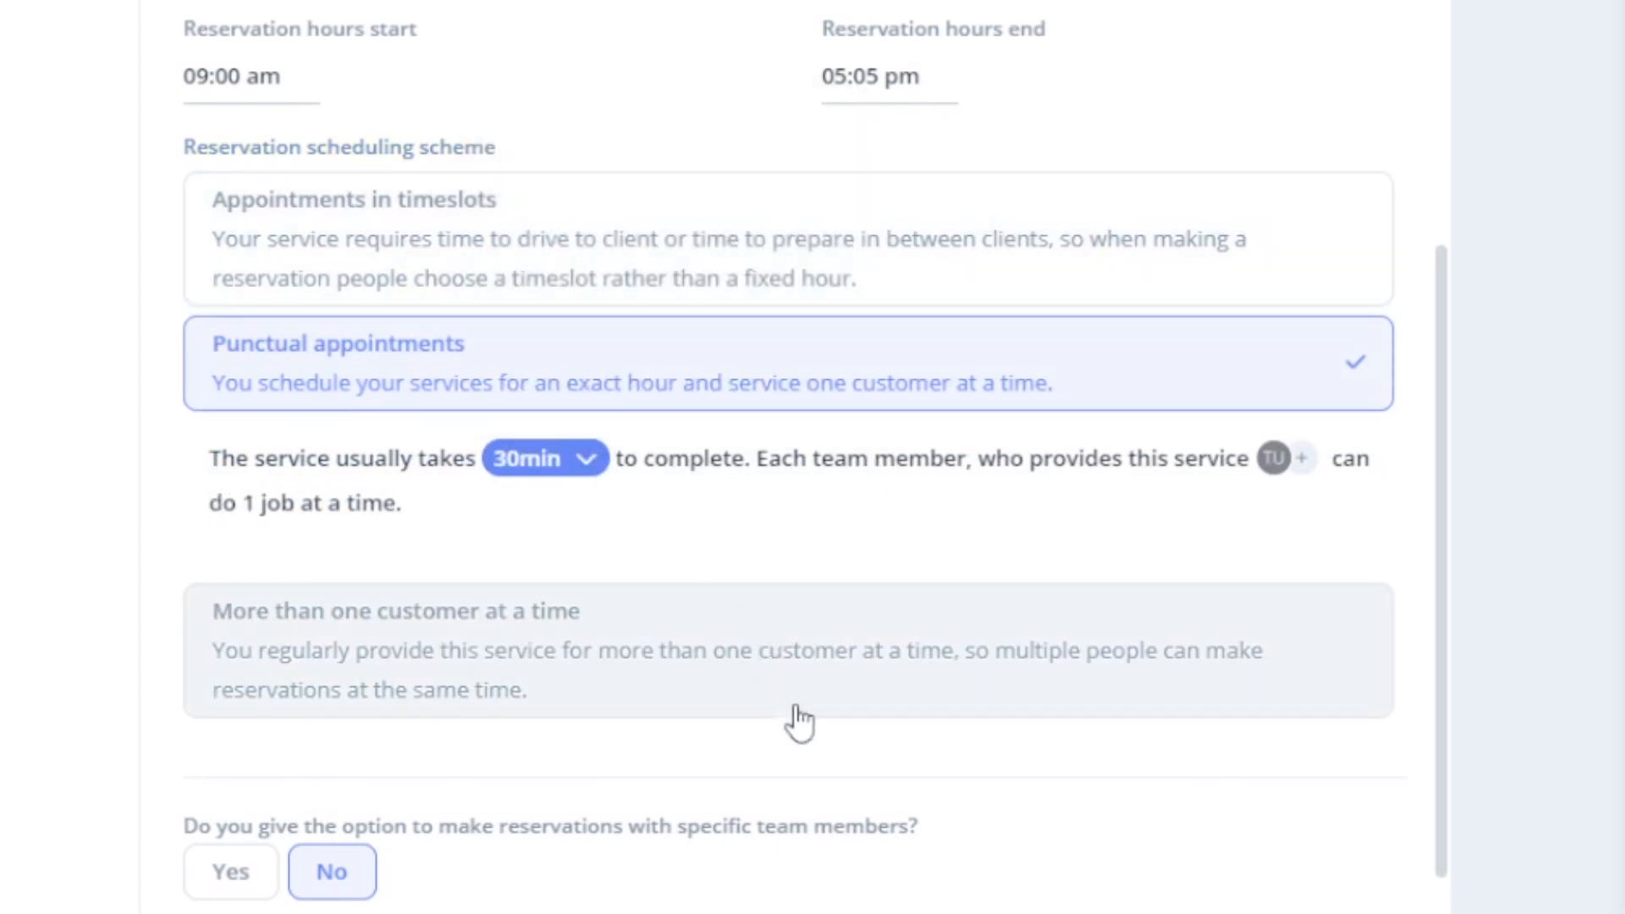
pyautogui.scroll(-2, 816, 745)
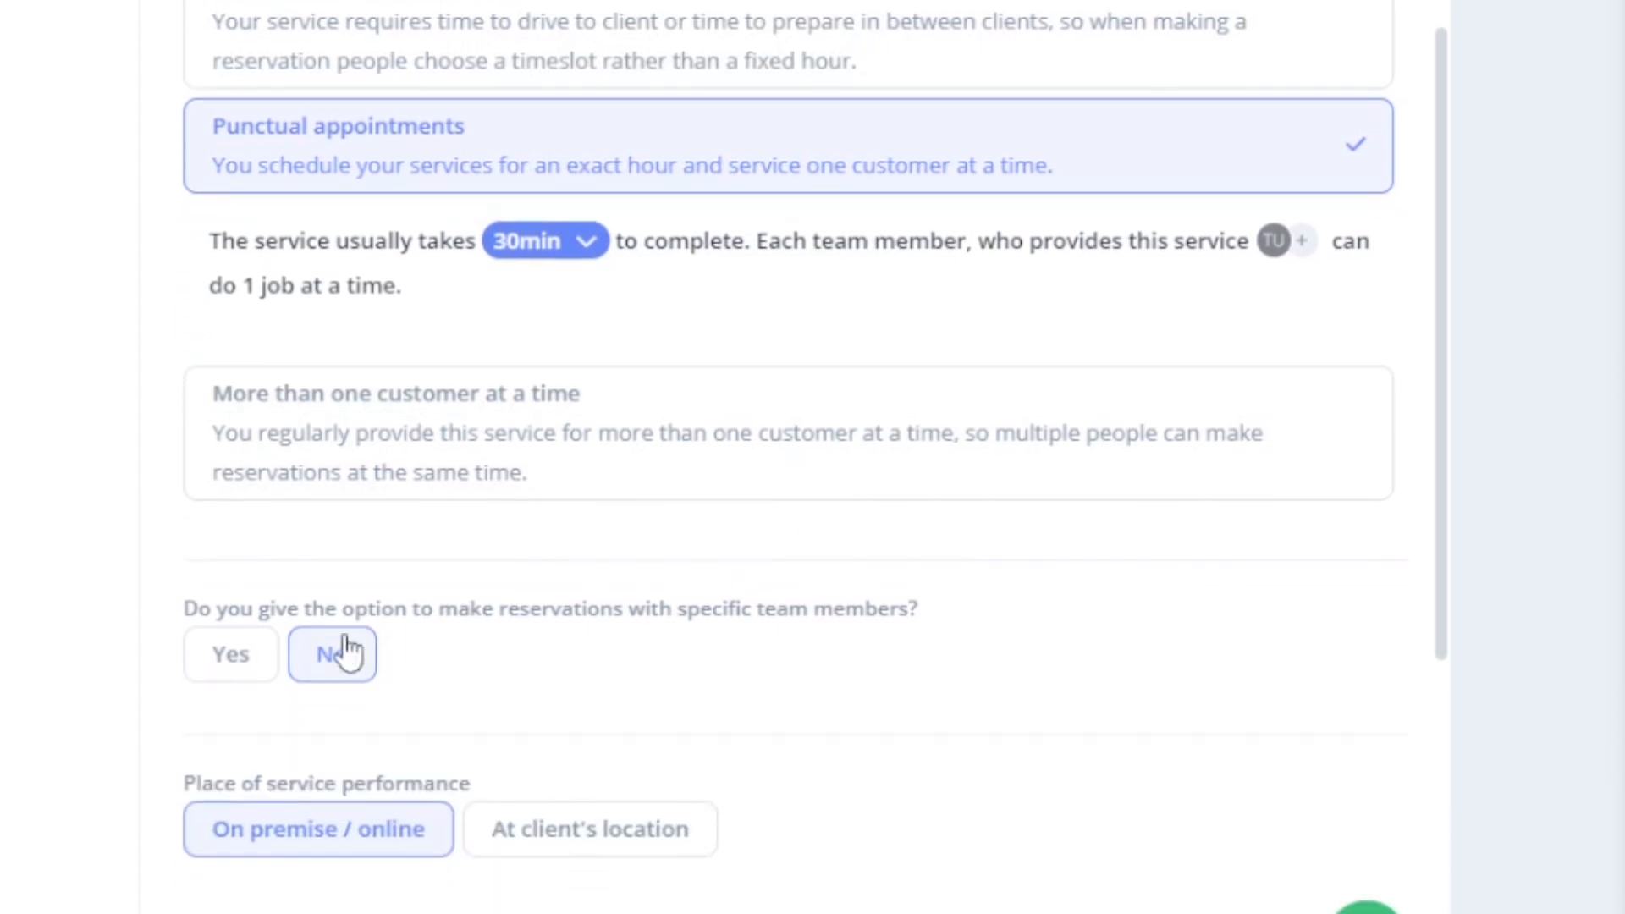
pyautogui.click(262, 669)
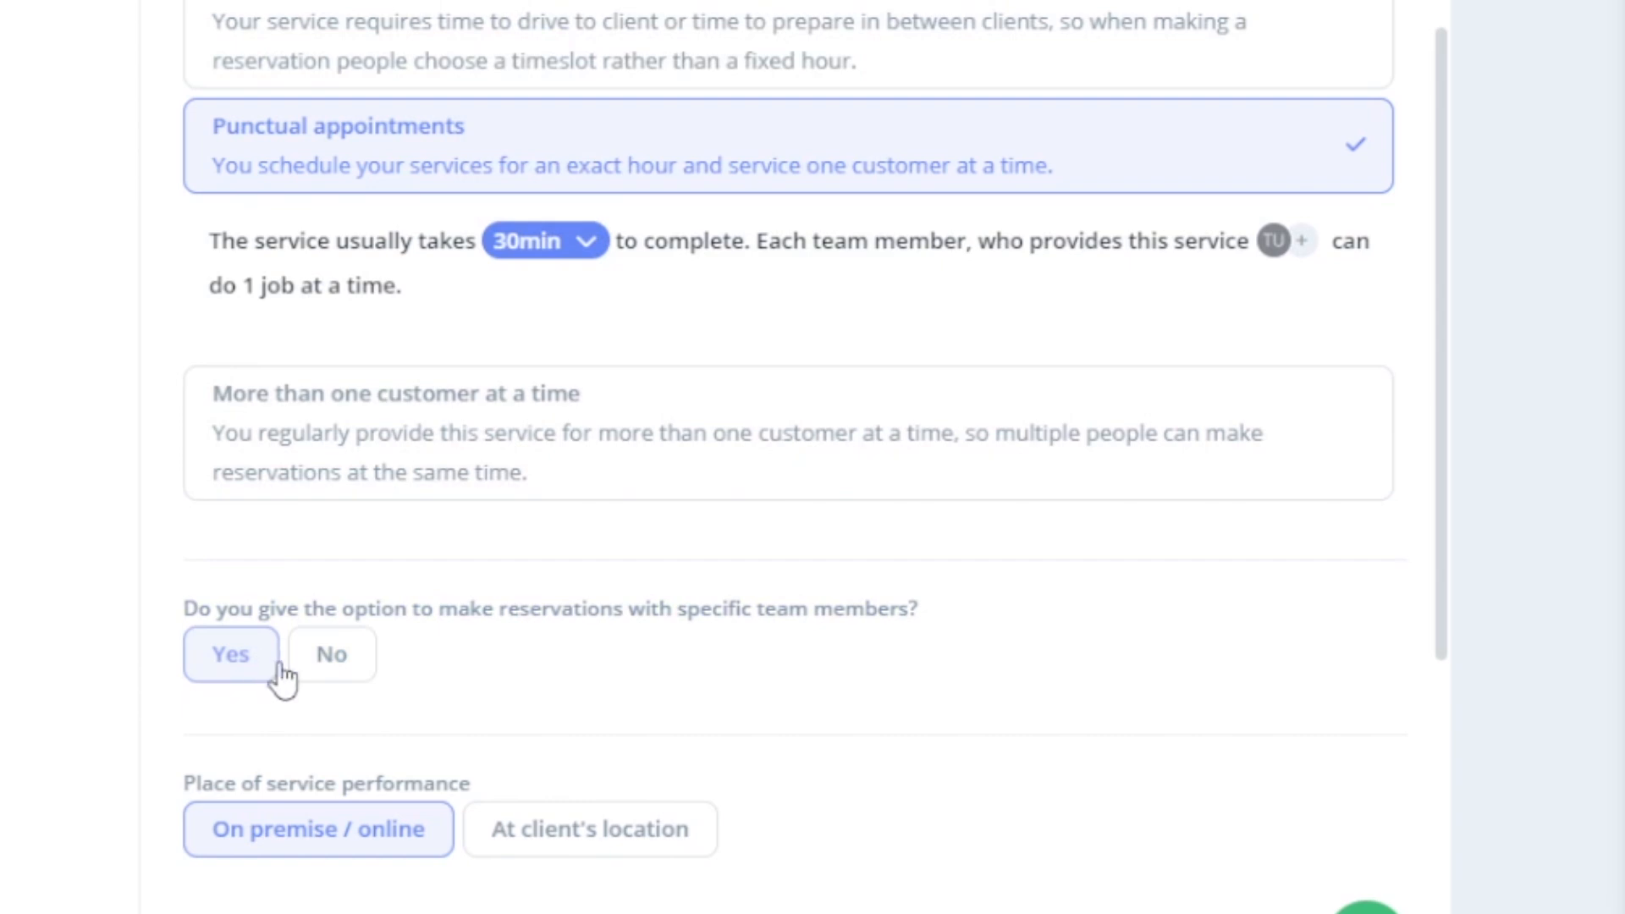
pyautogui.click(325, 687)
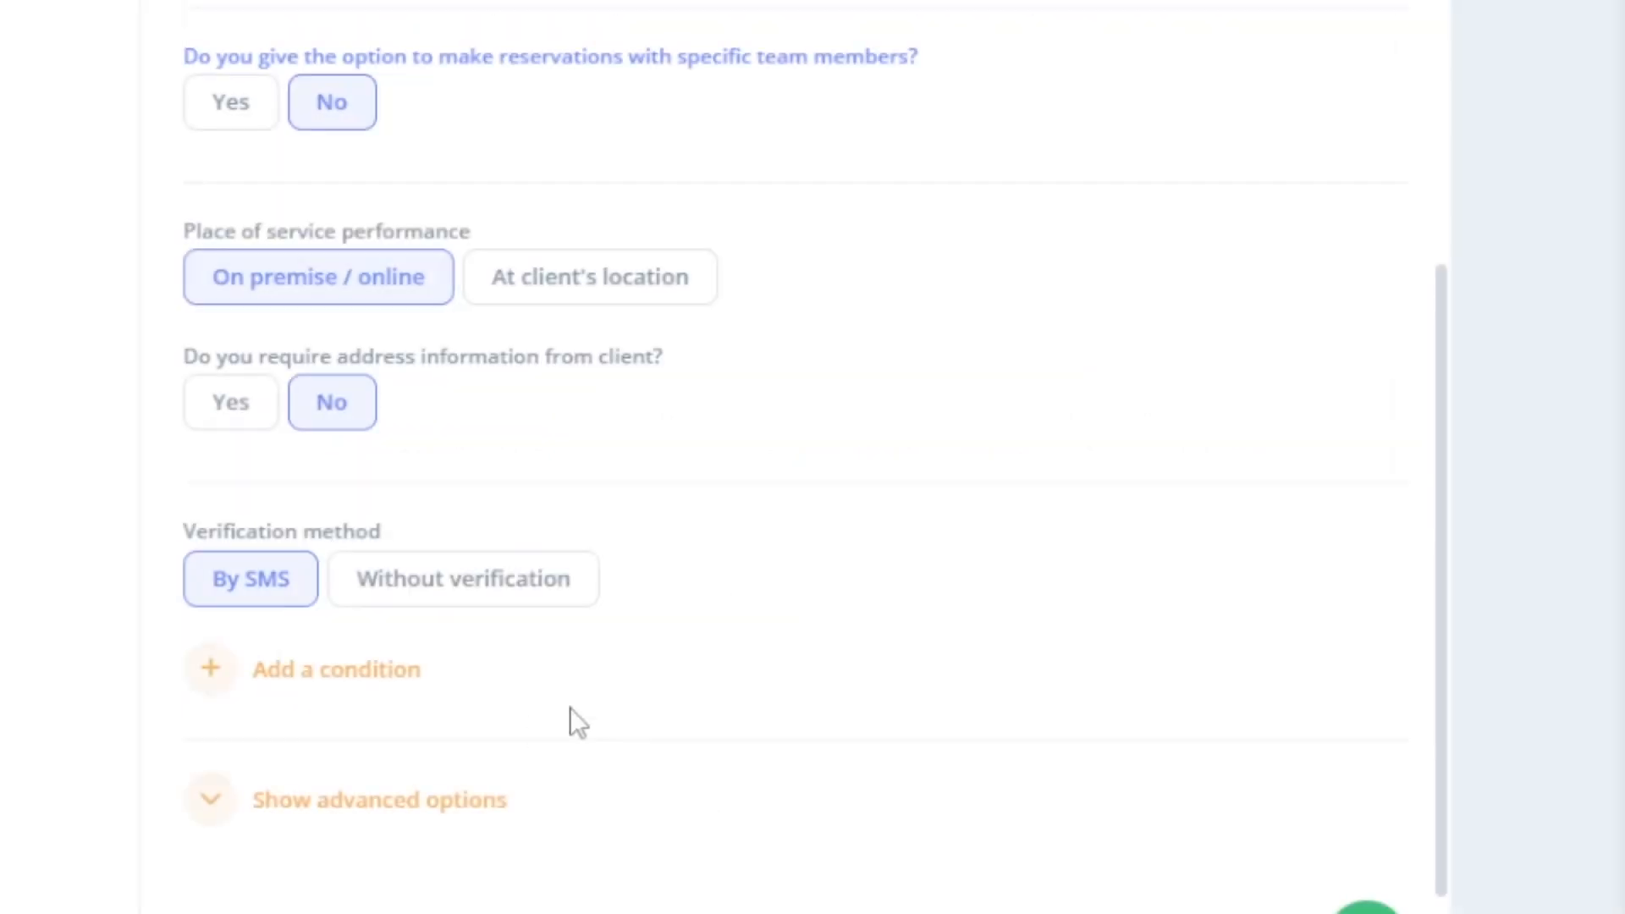
pyautogui.click(639, 283)
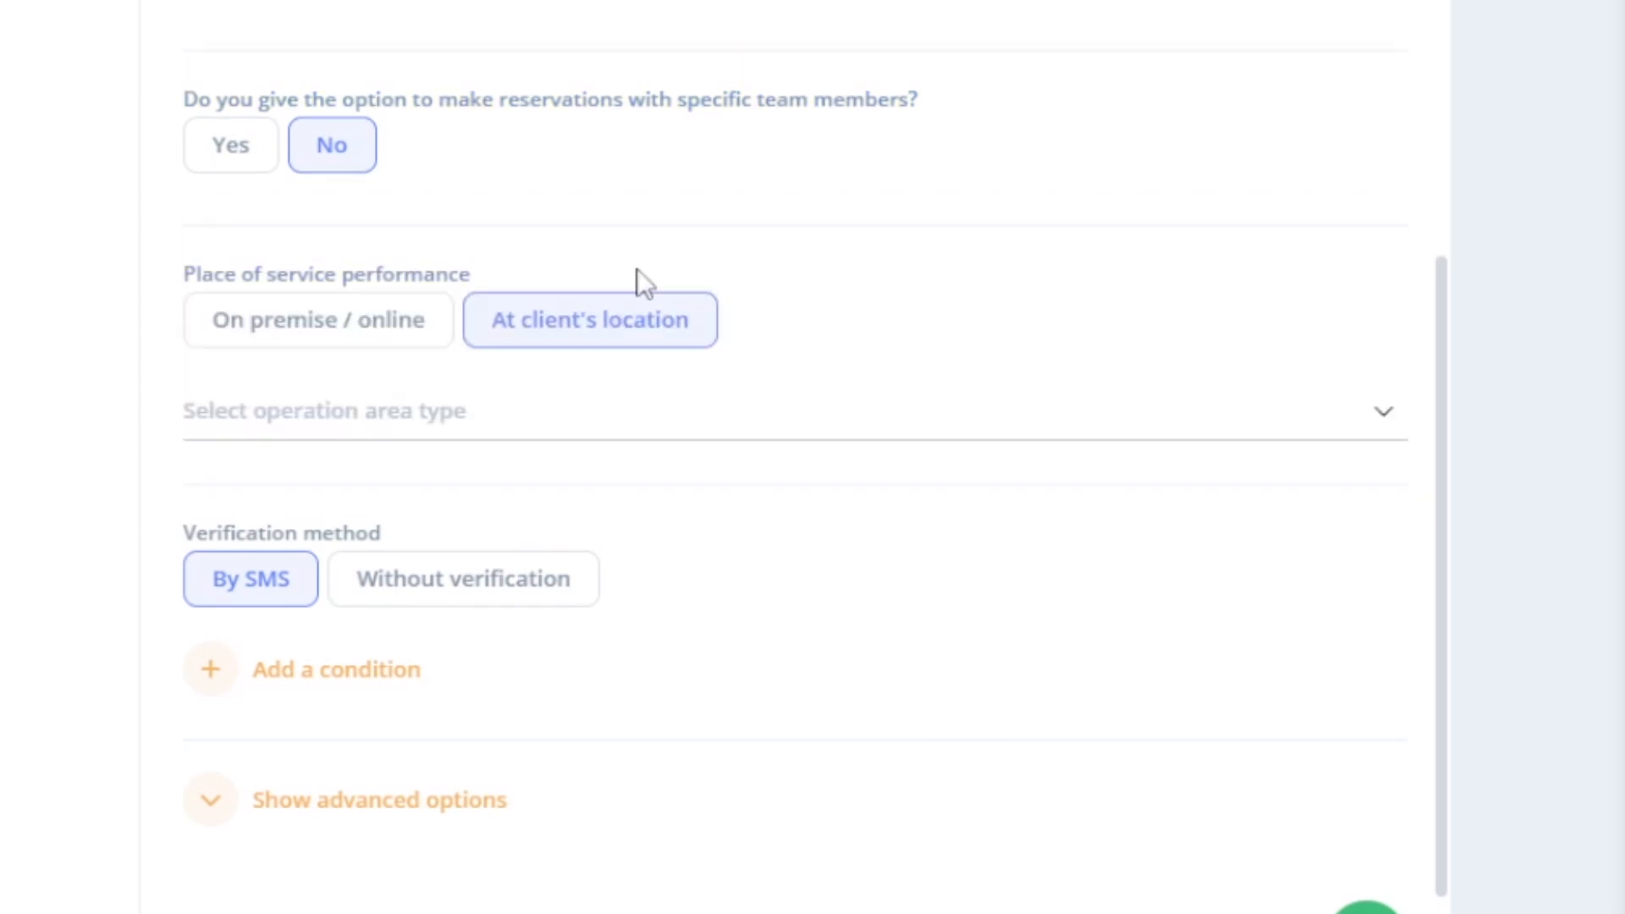
pyautogui.click(597, 417)
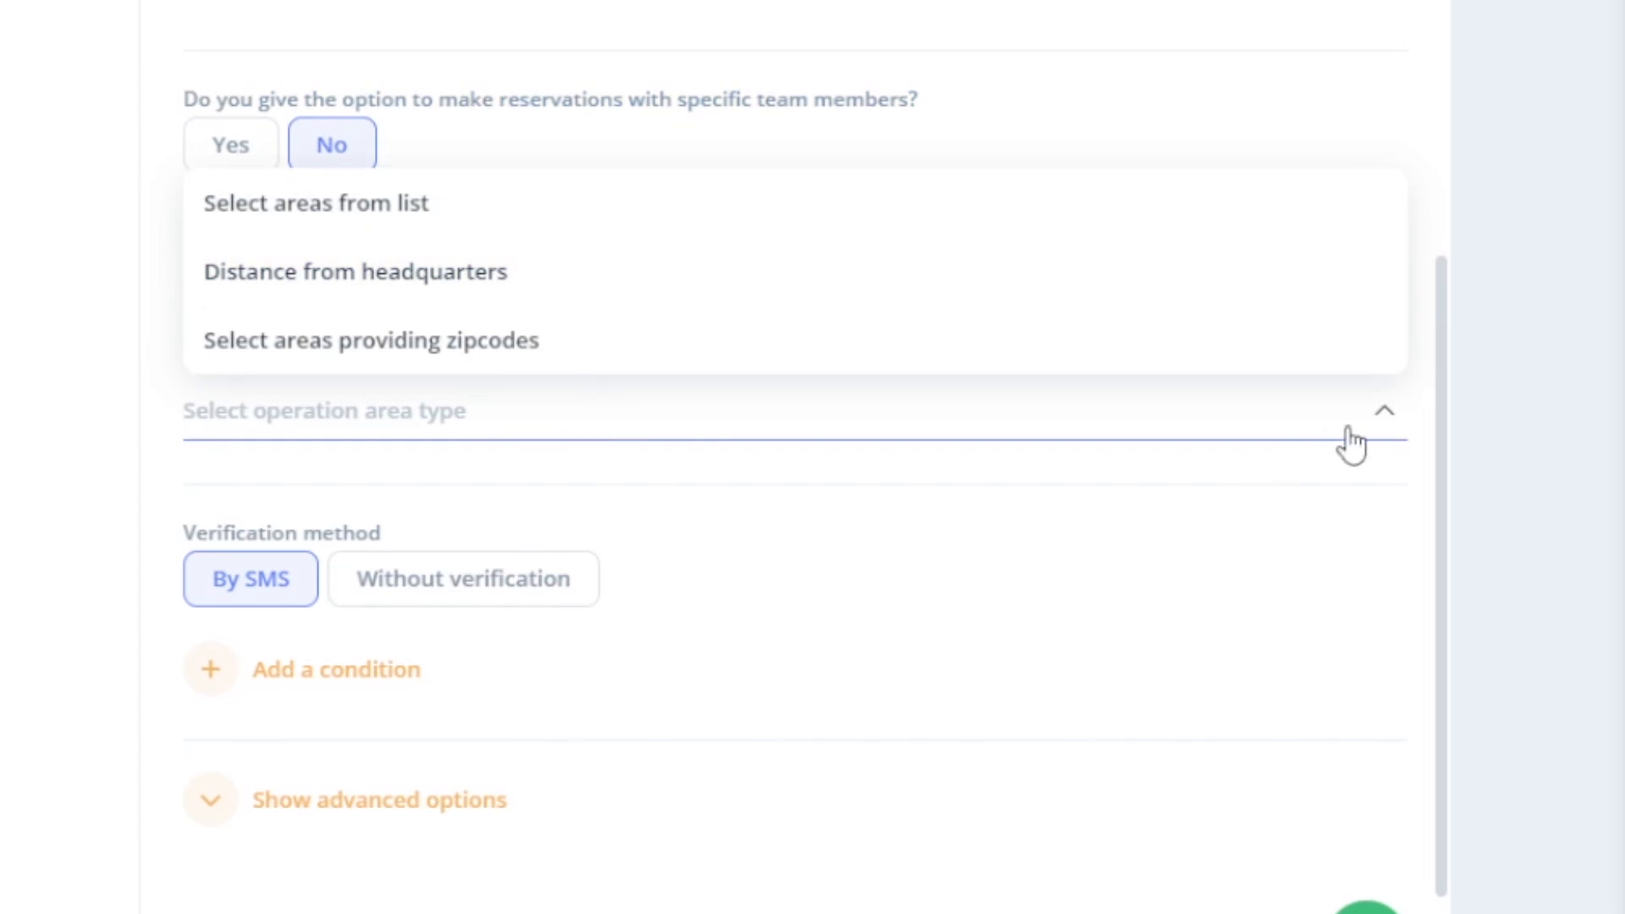
pyautogui.click(1414, 435)
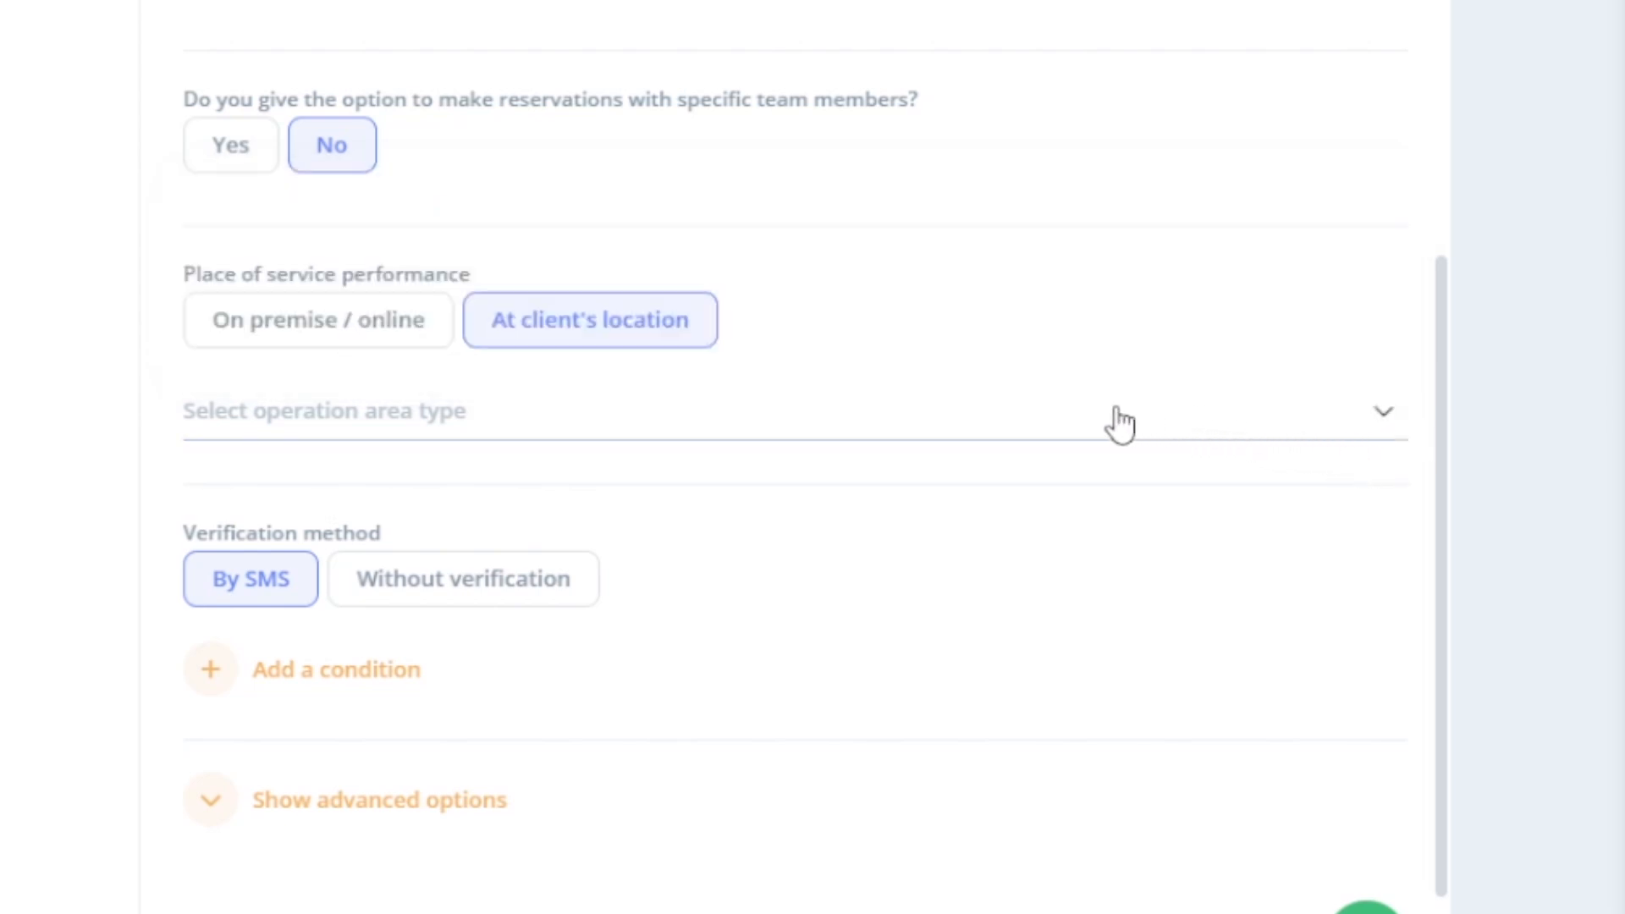
pyautogui.click(341, 350)
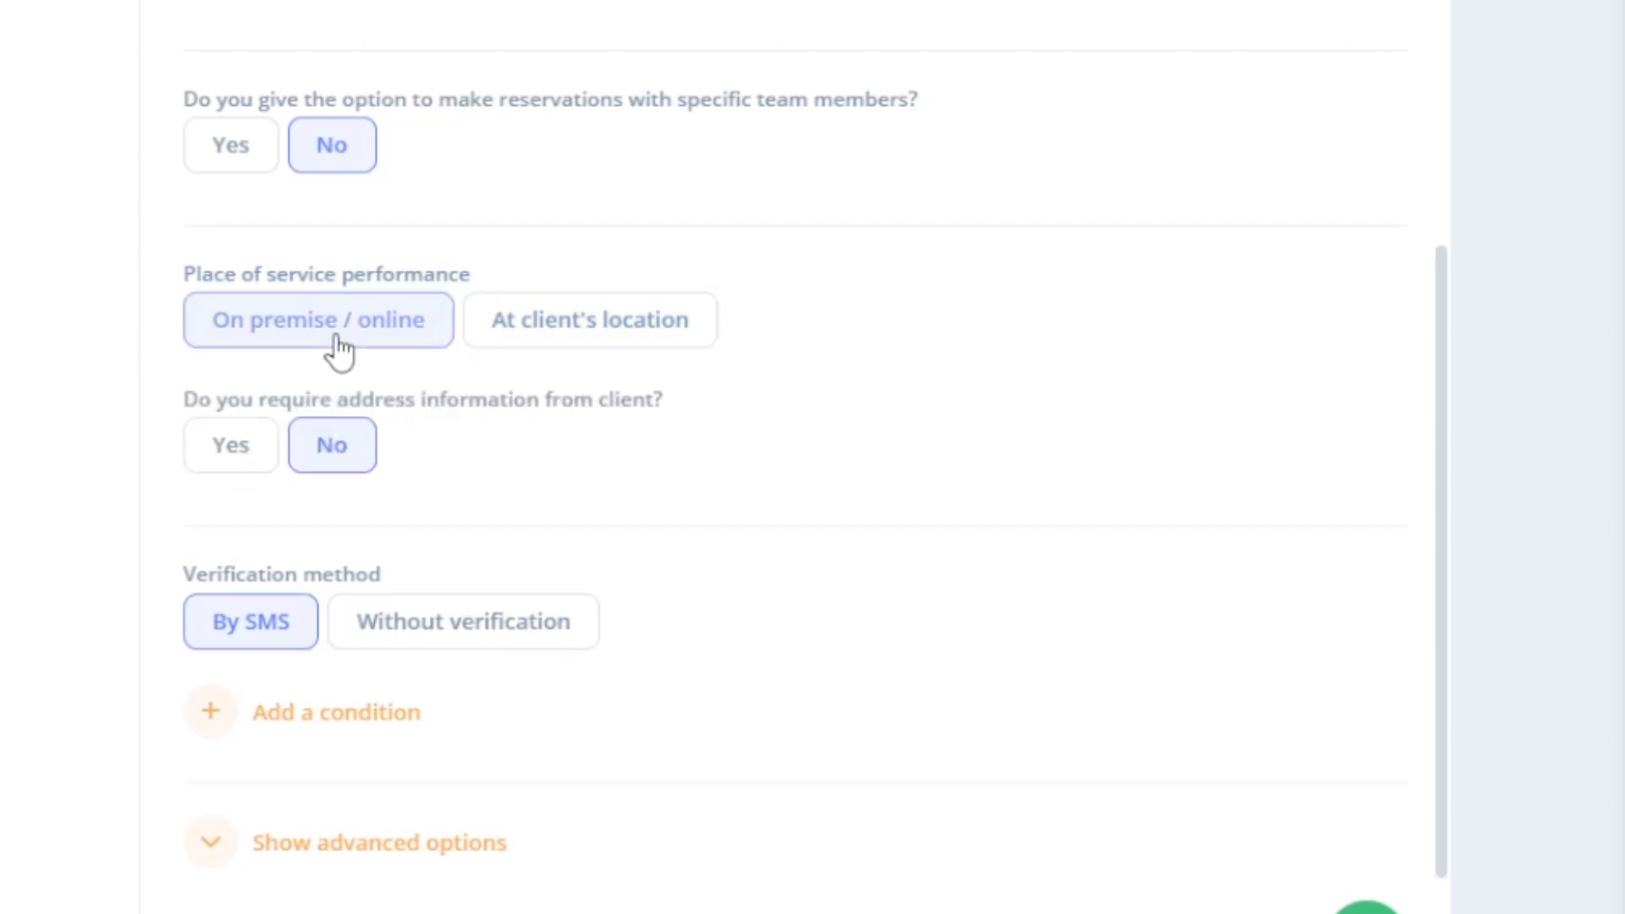
pyautogui.click(240, 476)
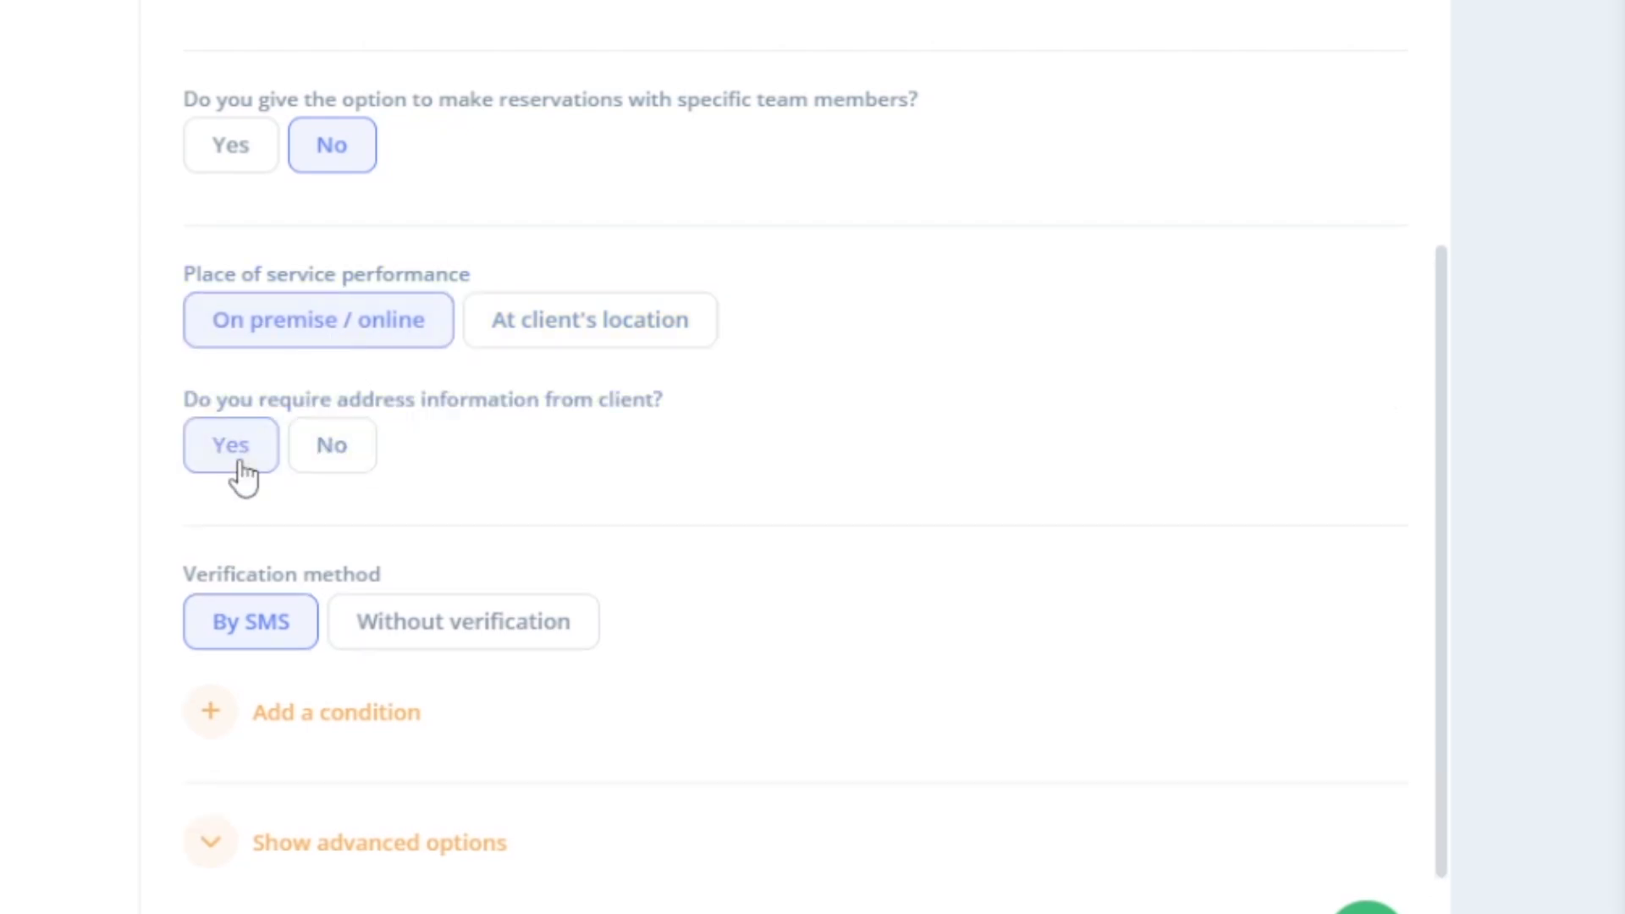
pyautogui.click(331, 478)
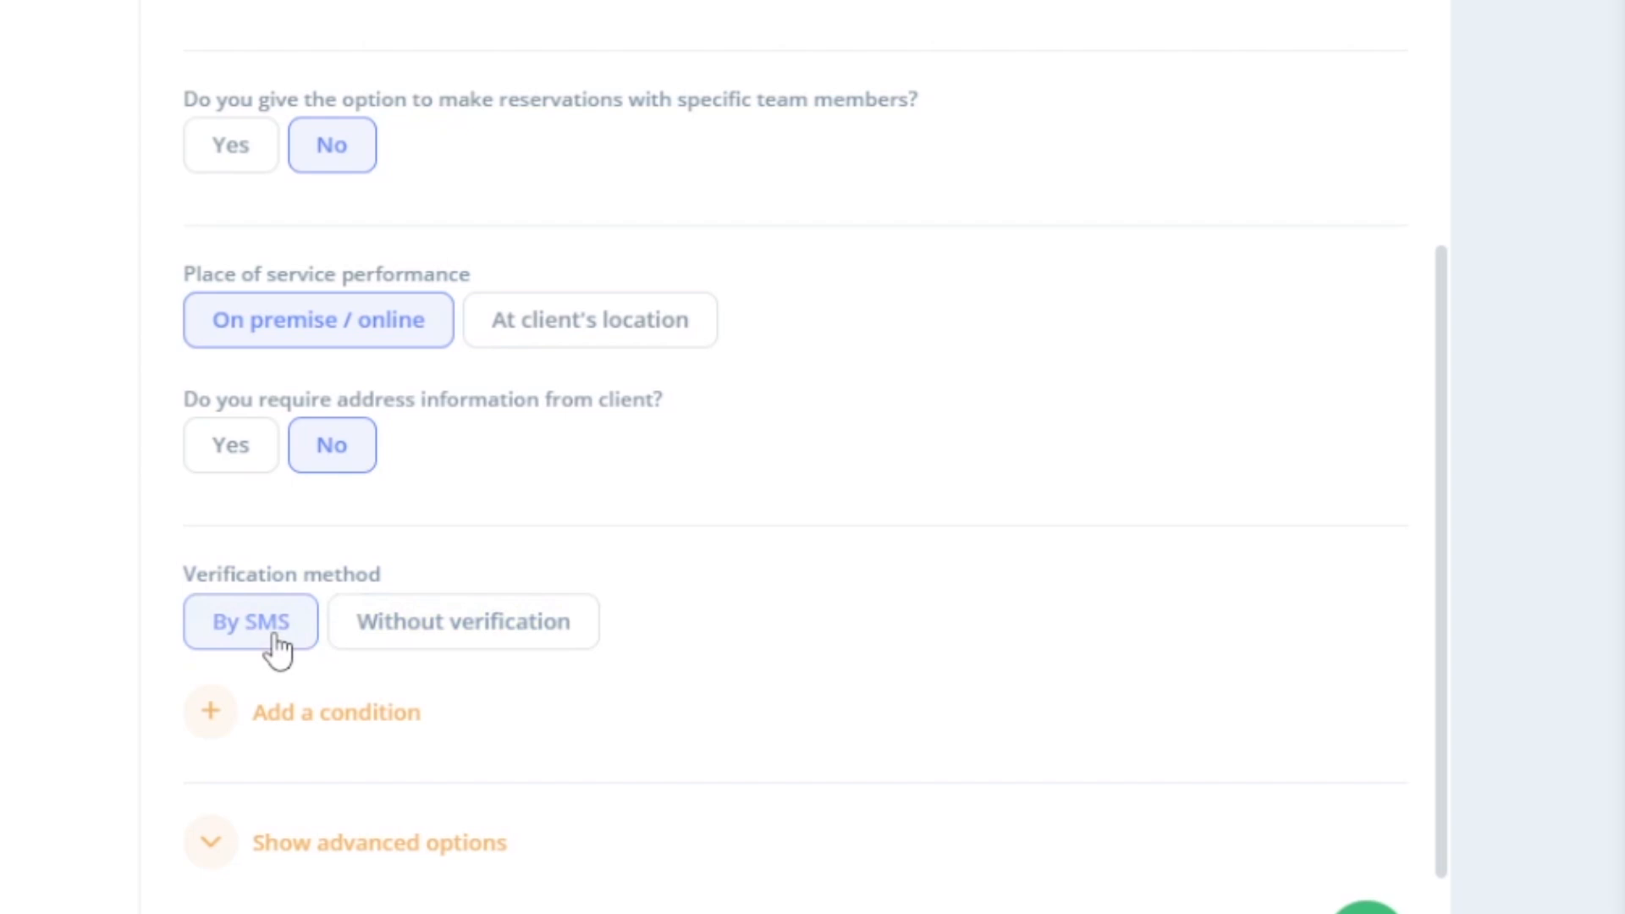
# - Add the condition 'Customers late by 15 minutes or more will not be eligible for a refund!' requiring client confirmation
pyautogui.click(265, 714)
pyautogui.scroll(-4, 359, 607)
pyautogui.click(359, 607)
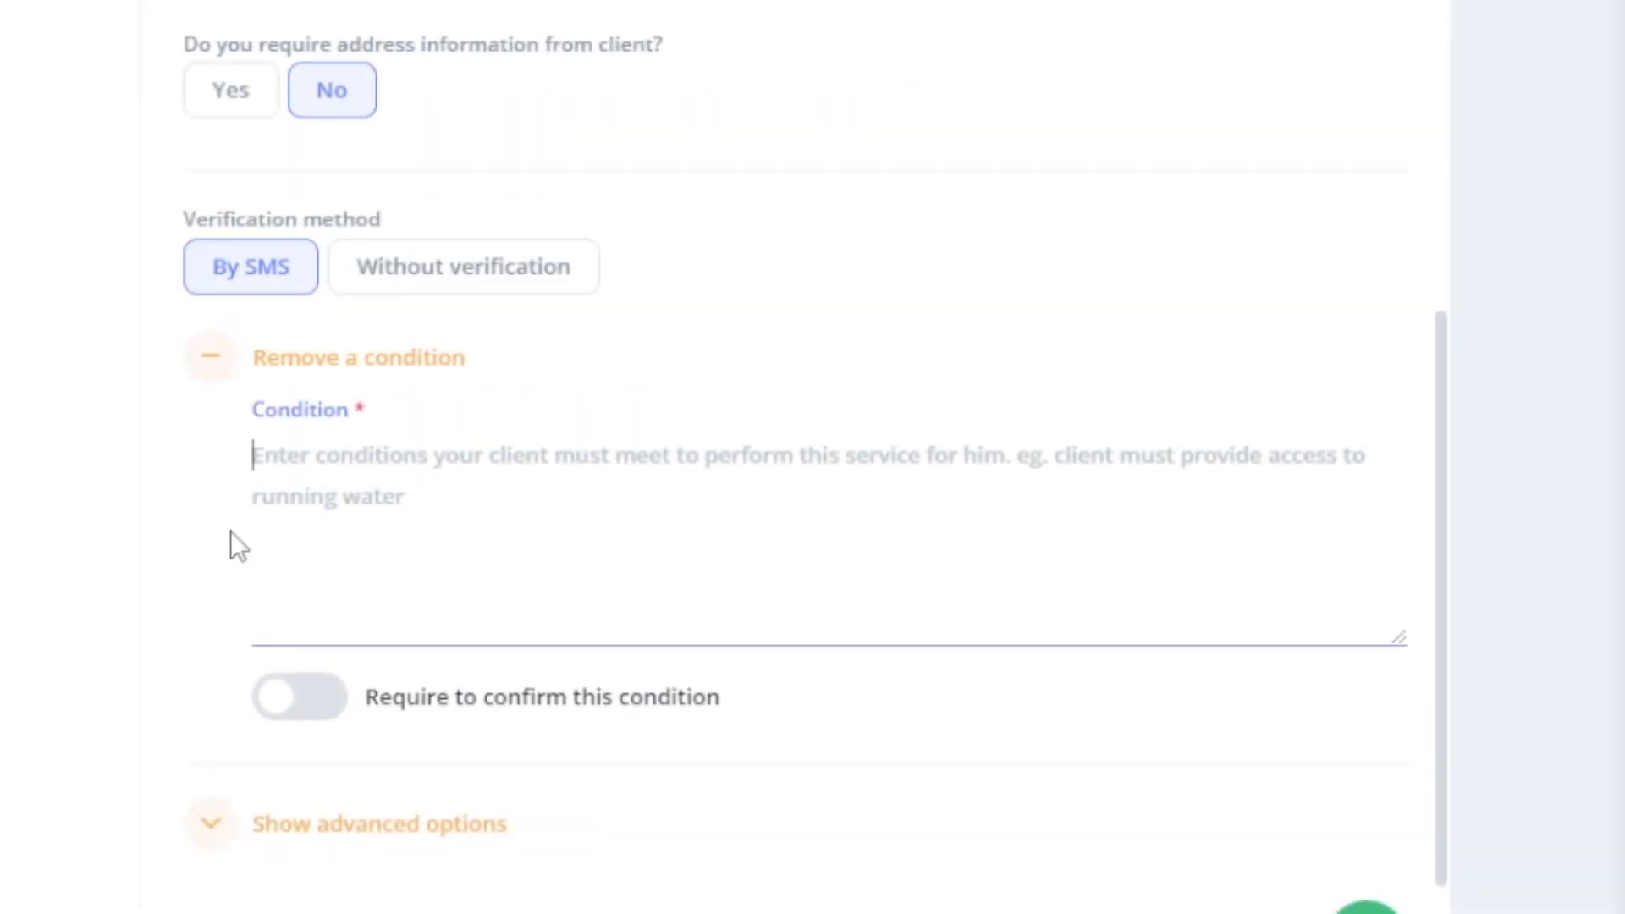
pyautogui.write('Customers late by 15 minutes or more will n')
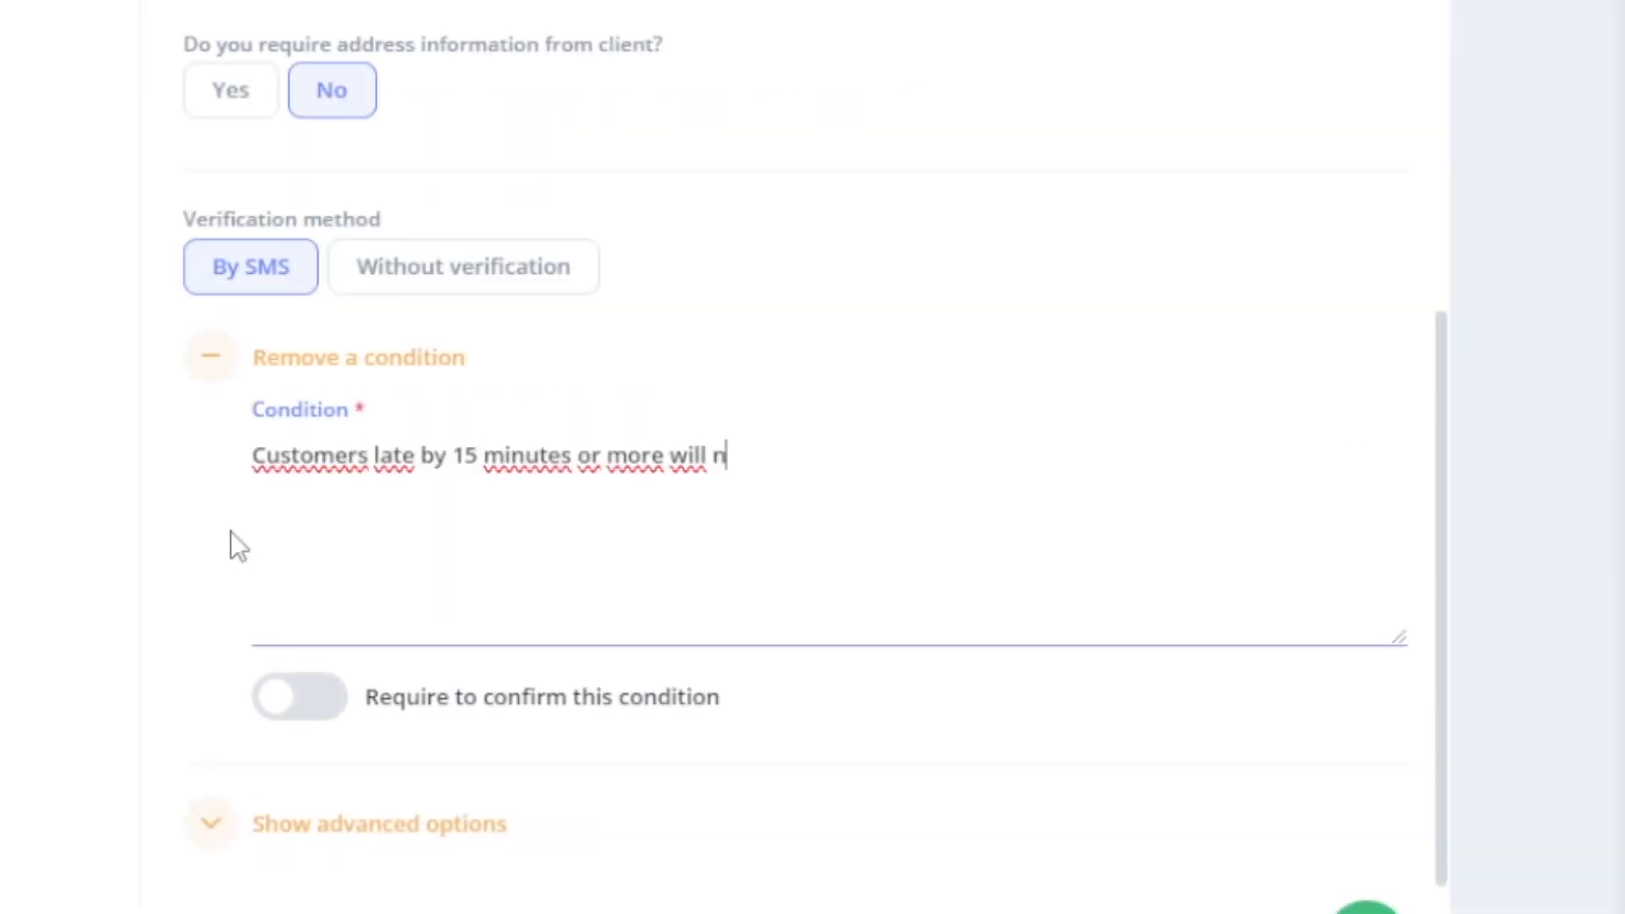
pyautogui.write('ot be eligible for a refund!')
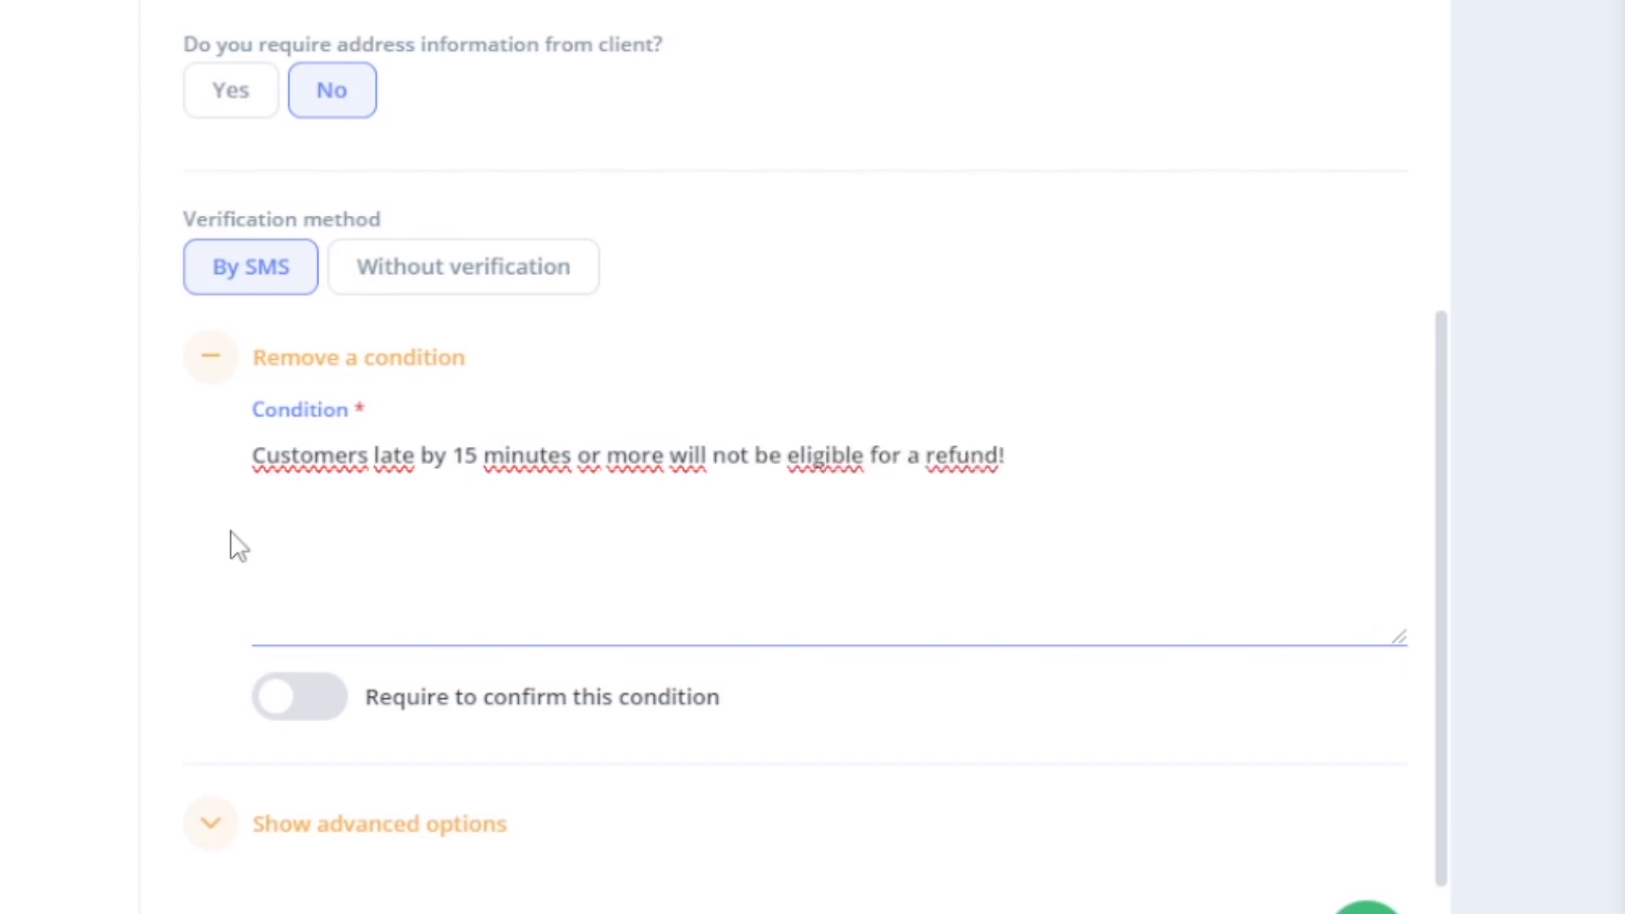
pyautogui.click(279, 720)
pyautogui.click(282, 724)
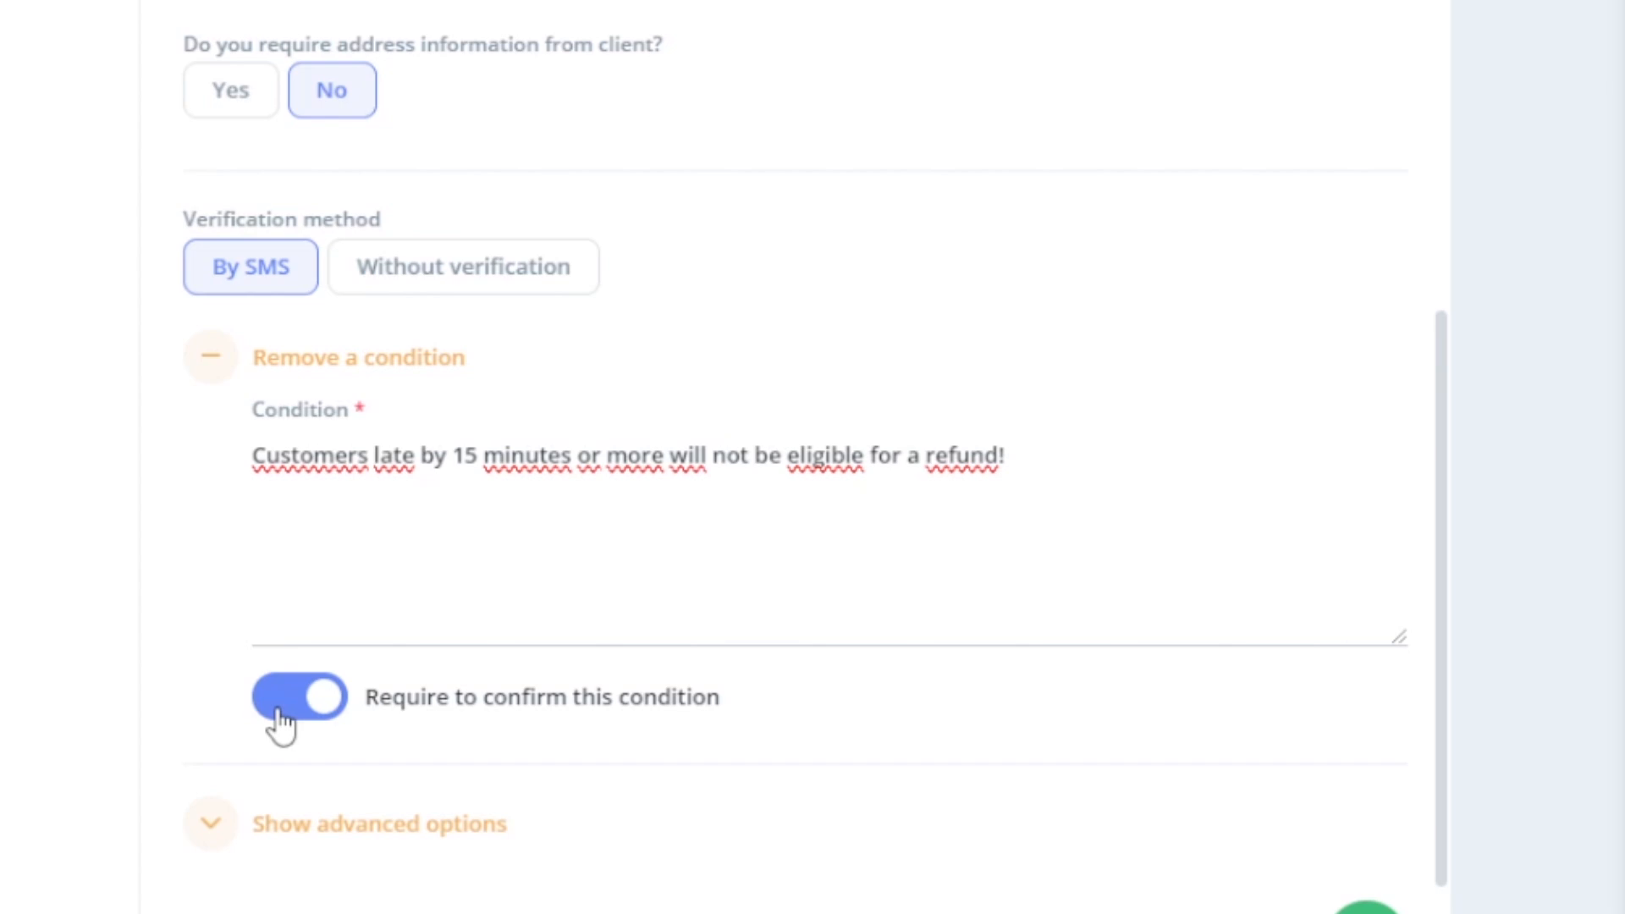
pyautogui.click(287, 823)
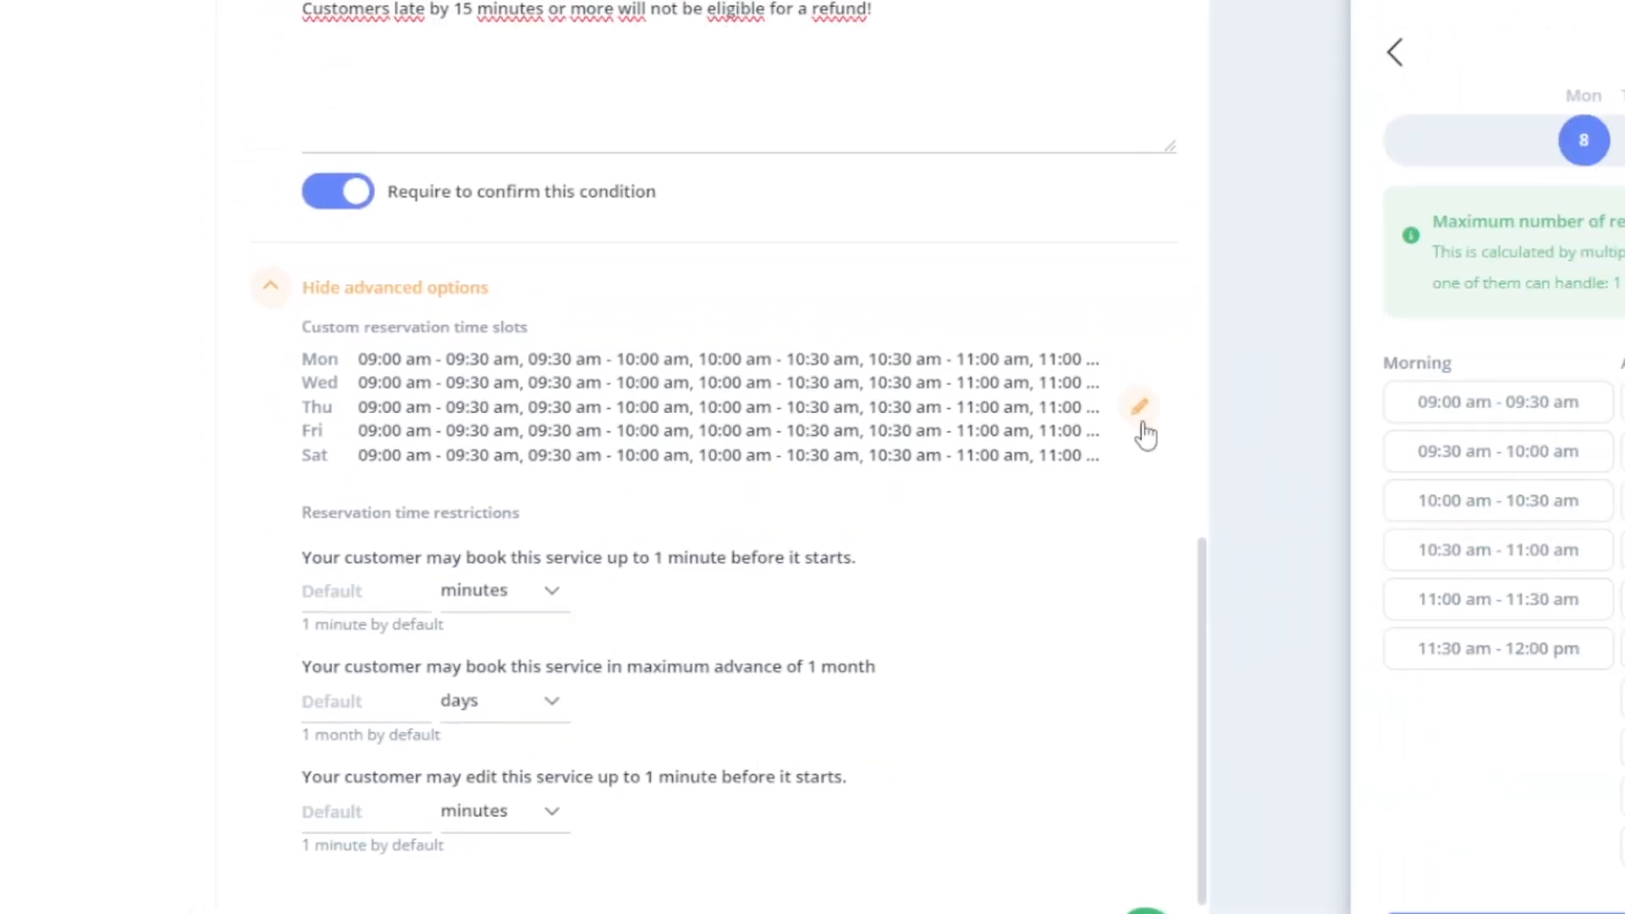
# - Deselect the 02:00–02:30 pm row in the custom timeslot grid for all booking days
pyautogui.click(1359, 239)
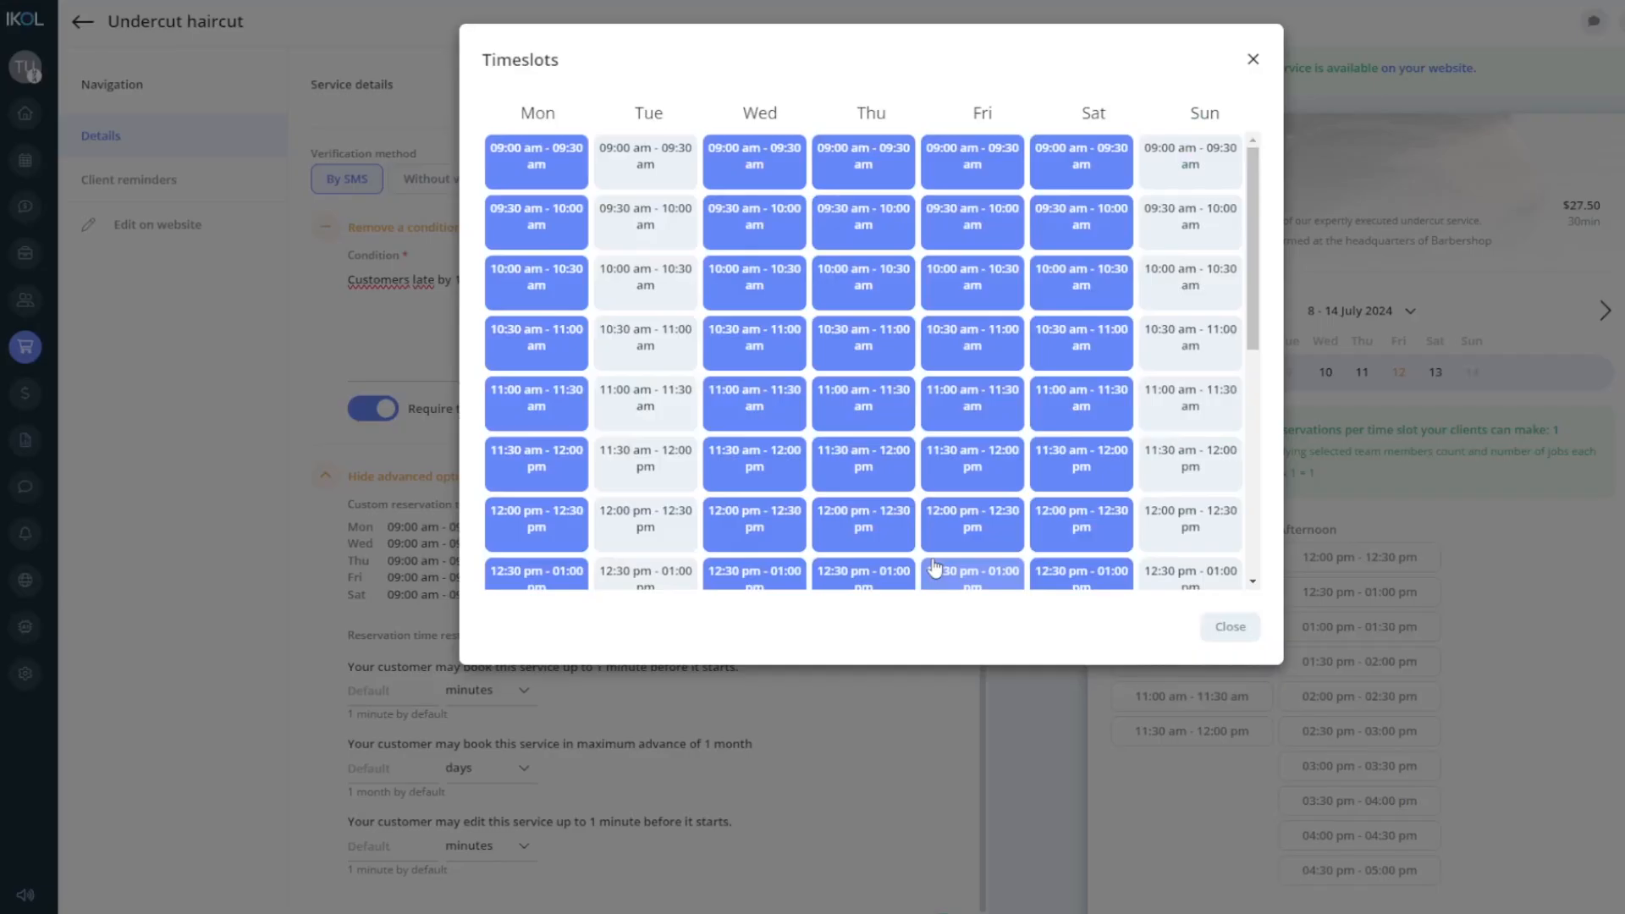
pyautogui.middleClick(935, 568)
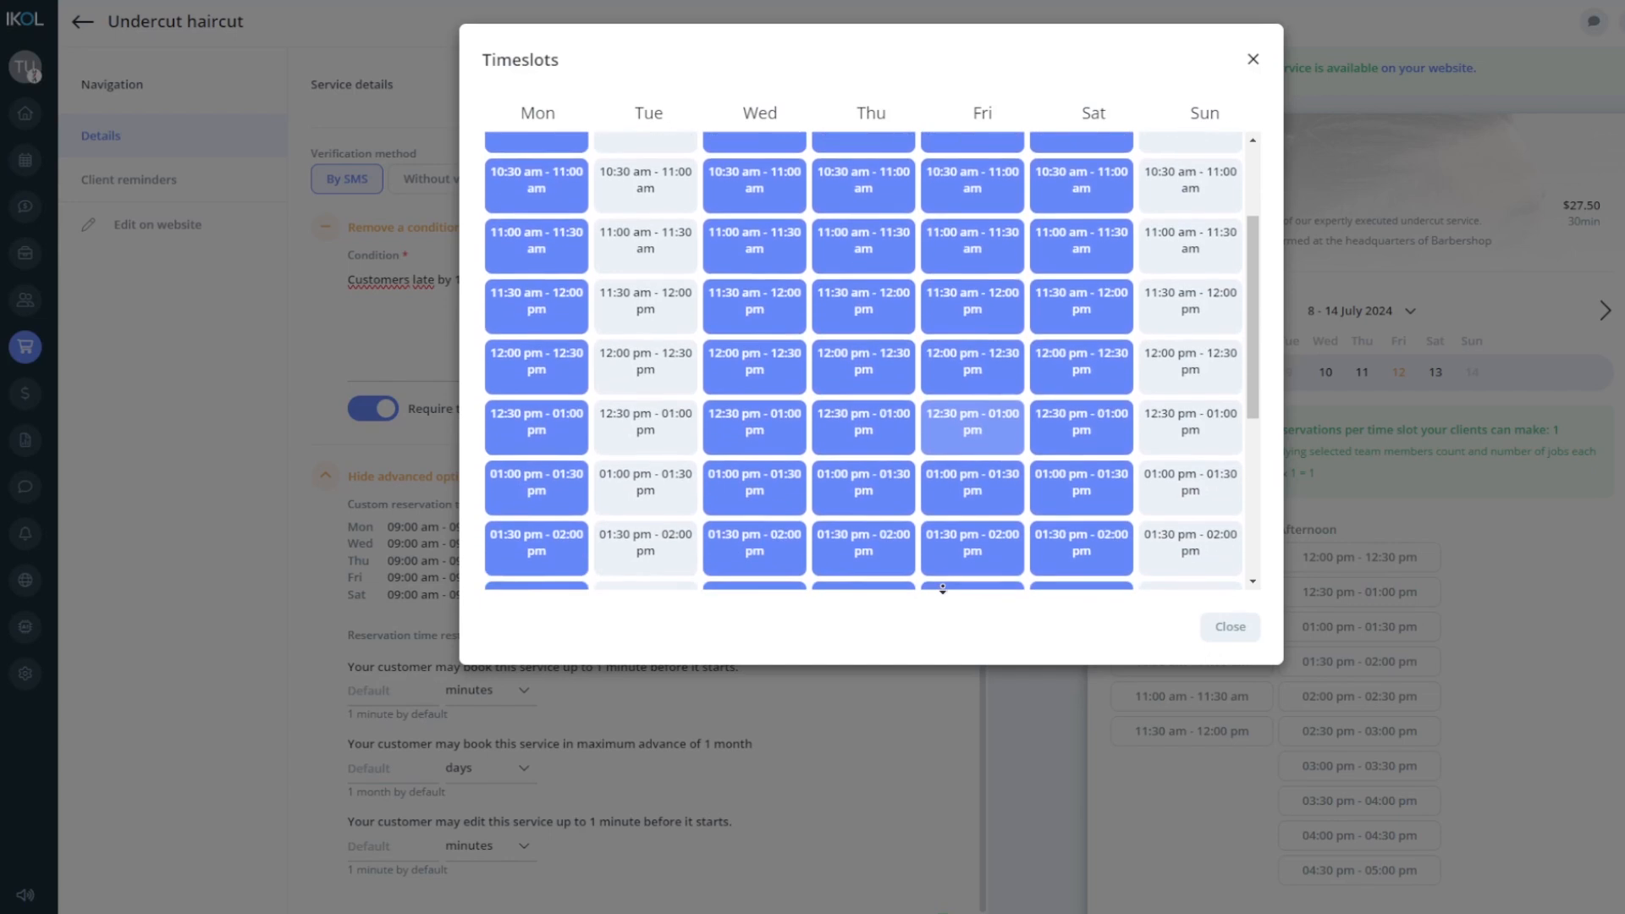
pyautogui.middleClick(943, 590)
pyautogui.moveTo(552, 483)
pyautogui.mouseDown()
pyautogui.moveTo(973, 461)
pyautogui.moveTo(1062, 476)
pyautogui.mouseUp()
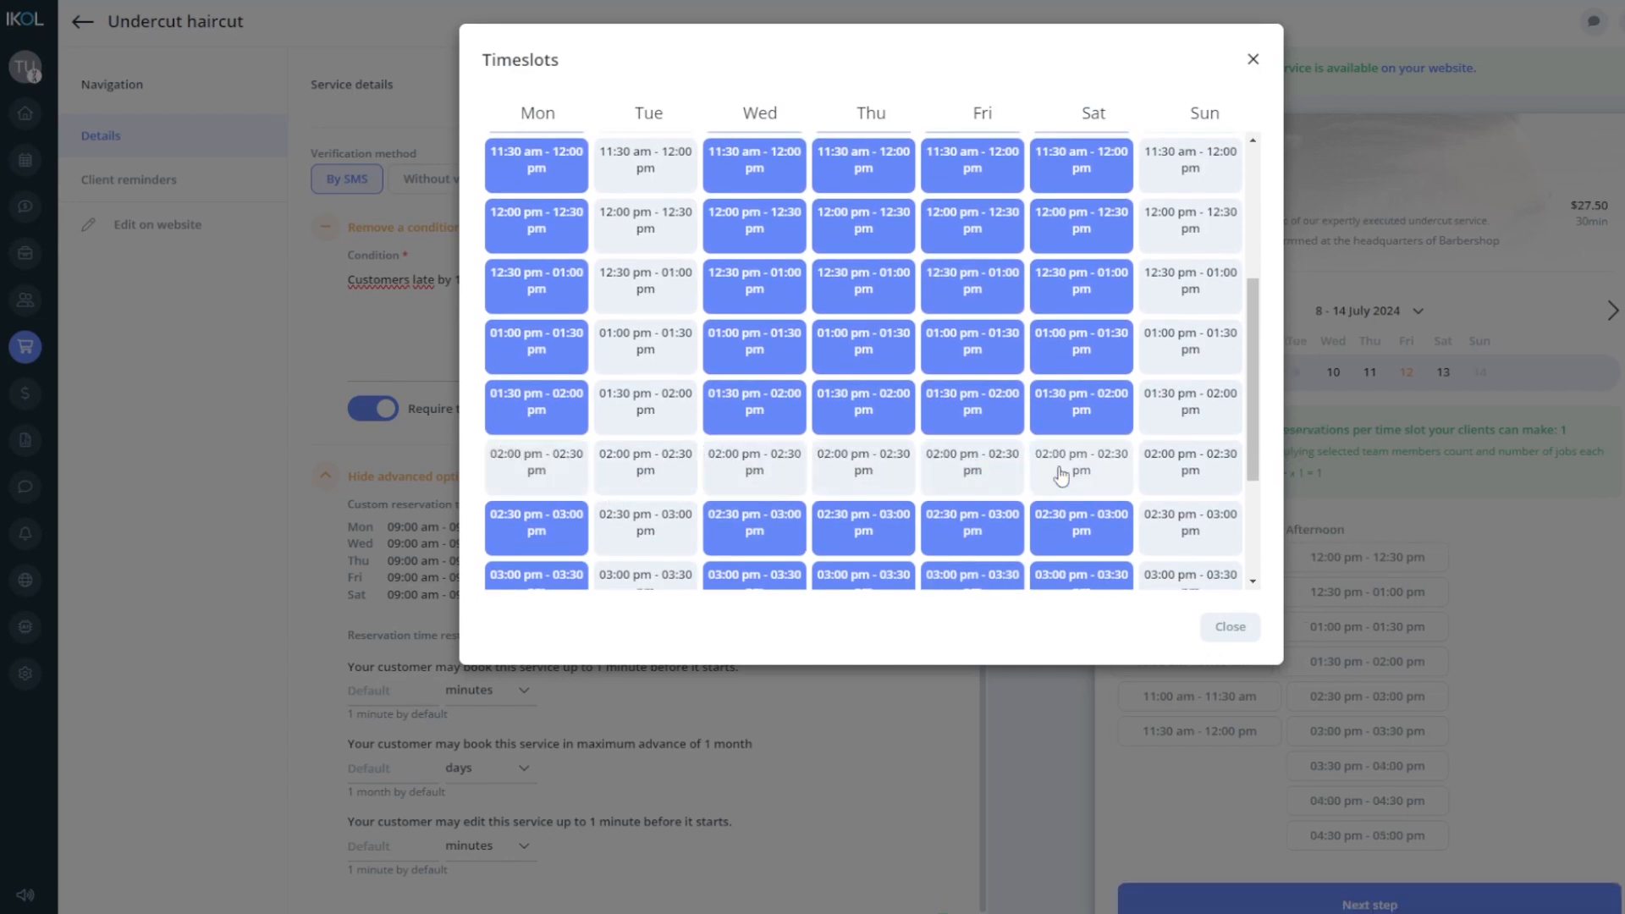
pyautogui.click(1230, 627)
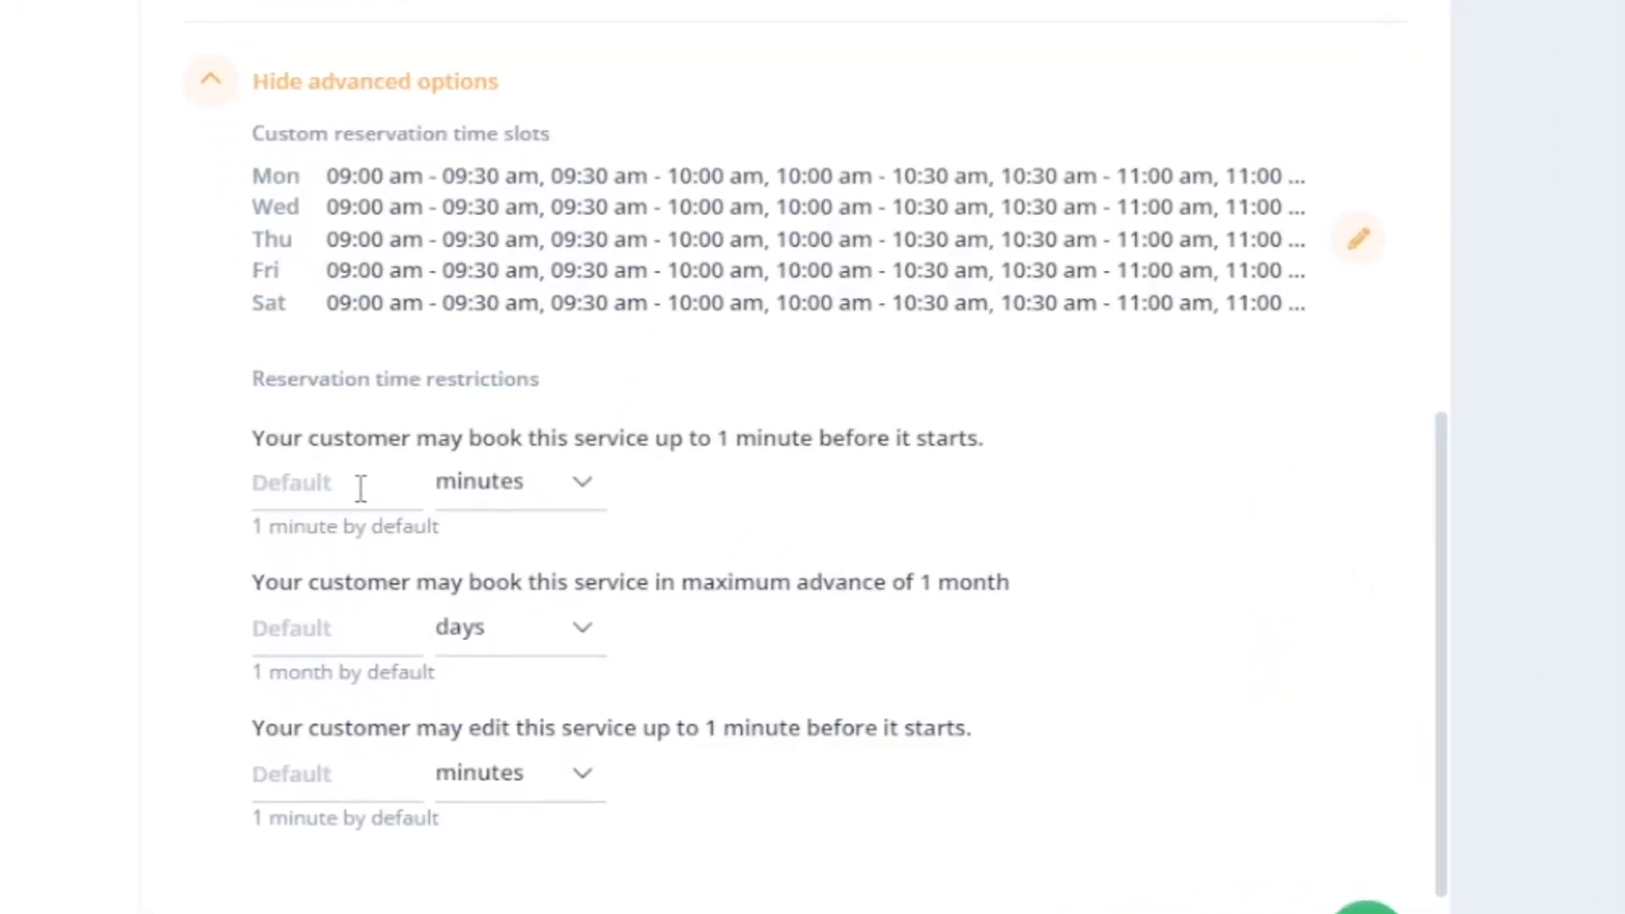
# - Set booking cutoff to 1 hour, advance booking to 14 days, and editing cutoff to 2 hours
pyautogui.click(361, 490)
pyautogui.write('1')
pyautogui.click(476, 513)
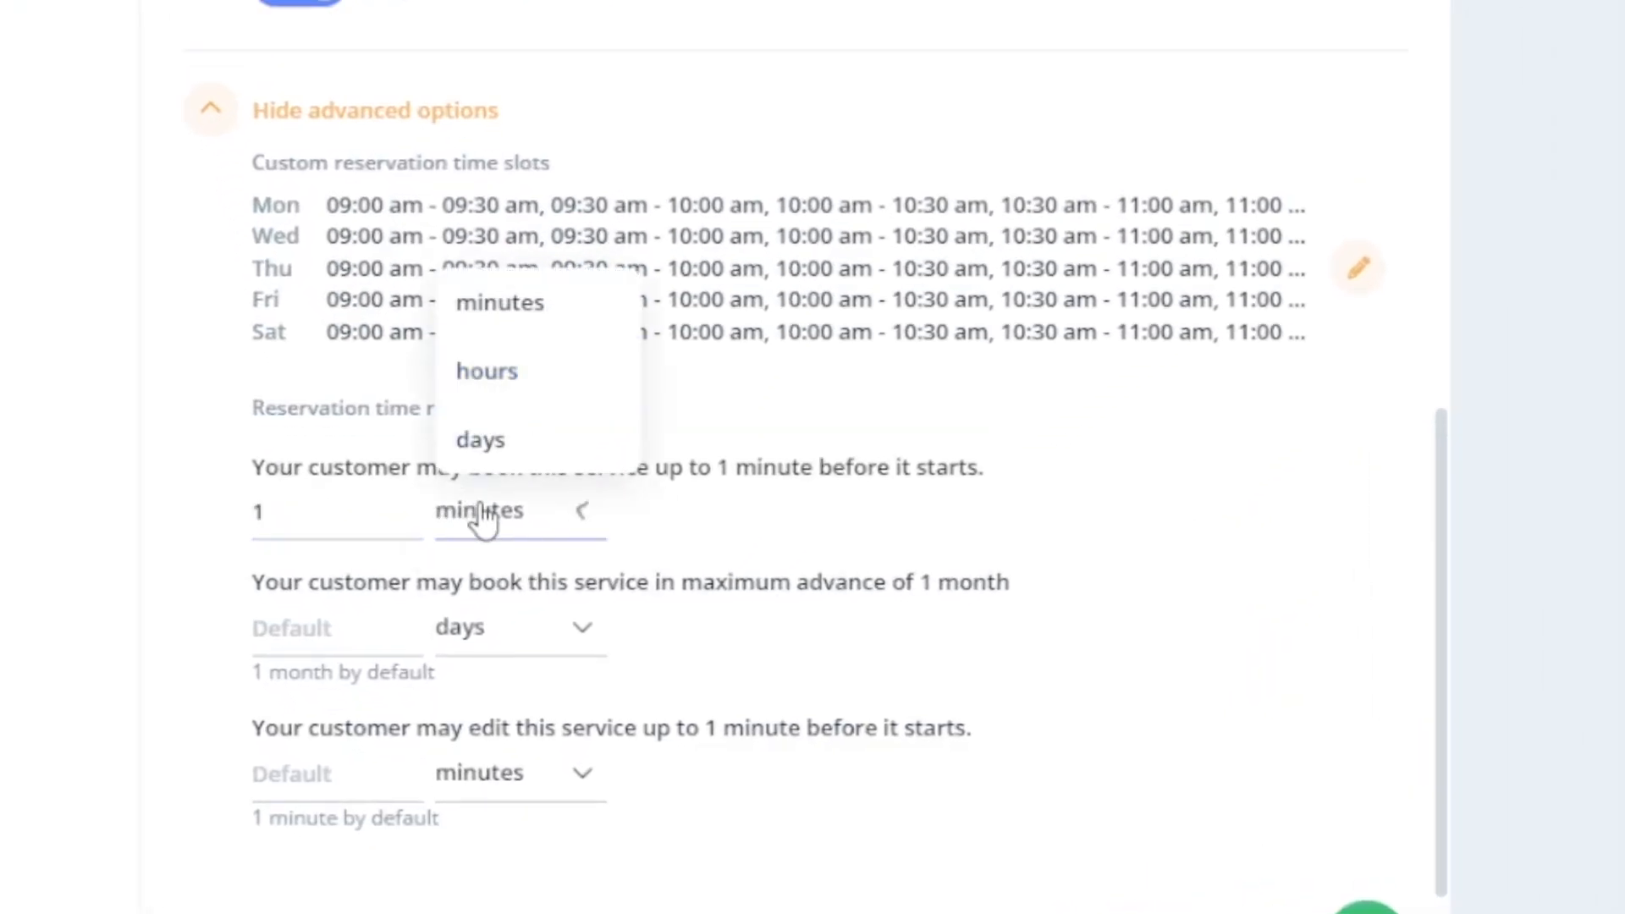
pyautogui.click(535, 397)
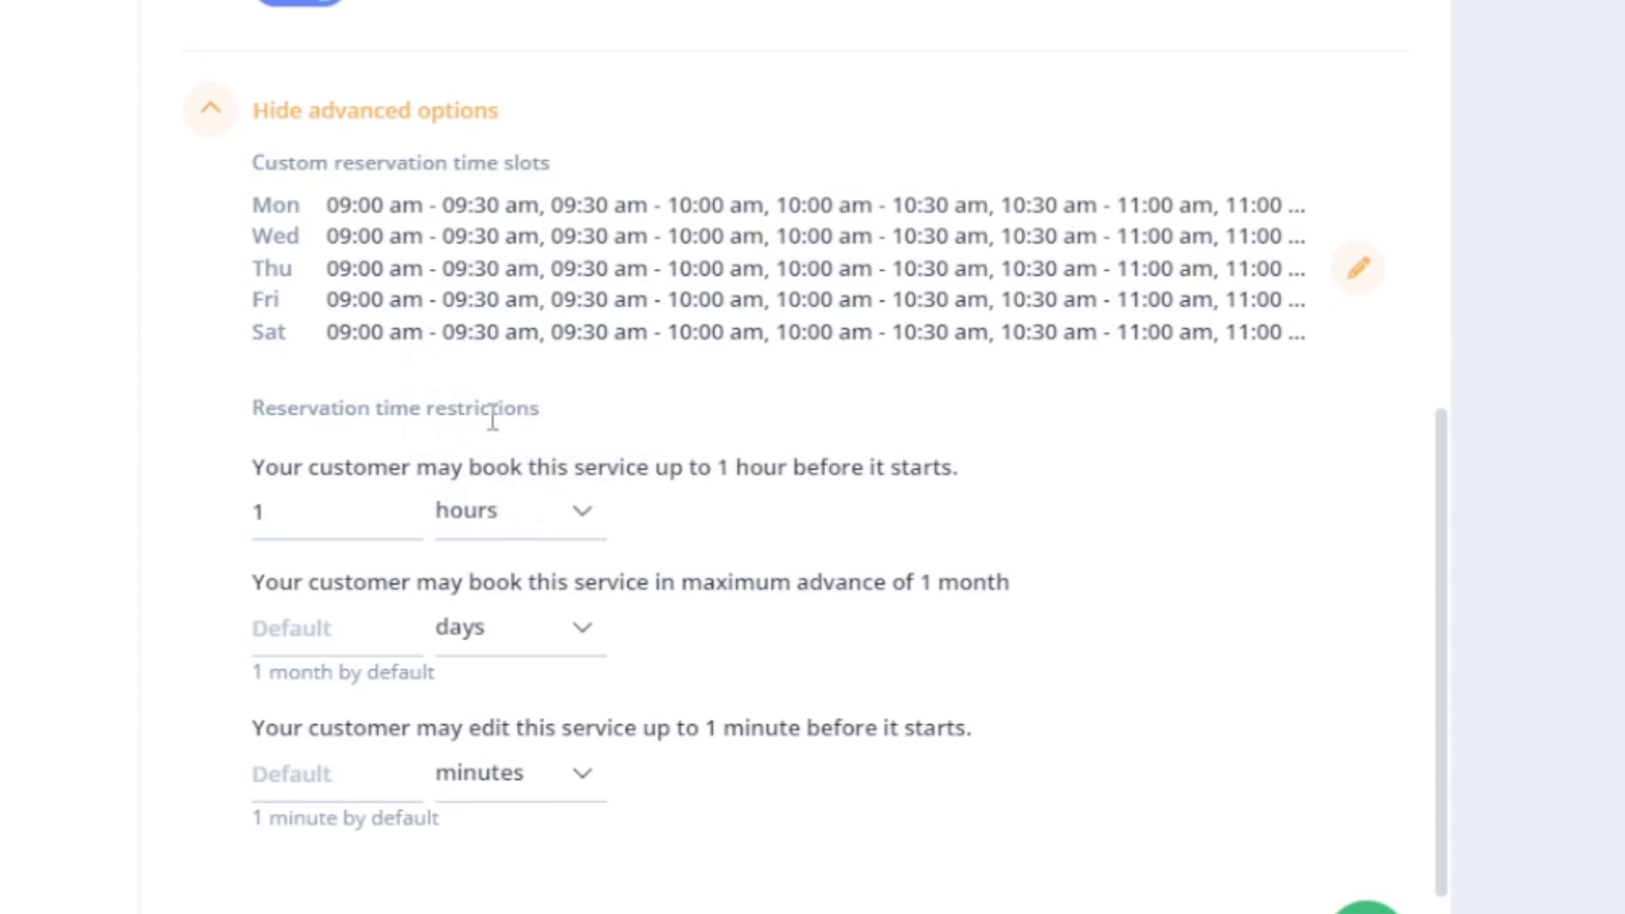
pyautogui.click(360, 634)
pyautogui.write('14')
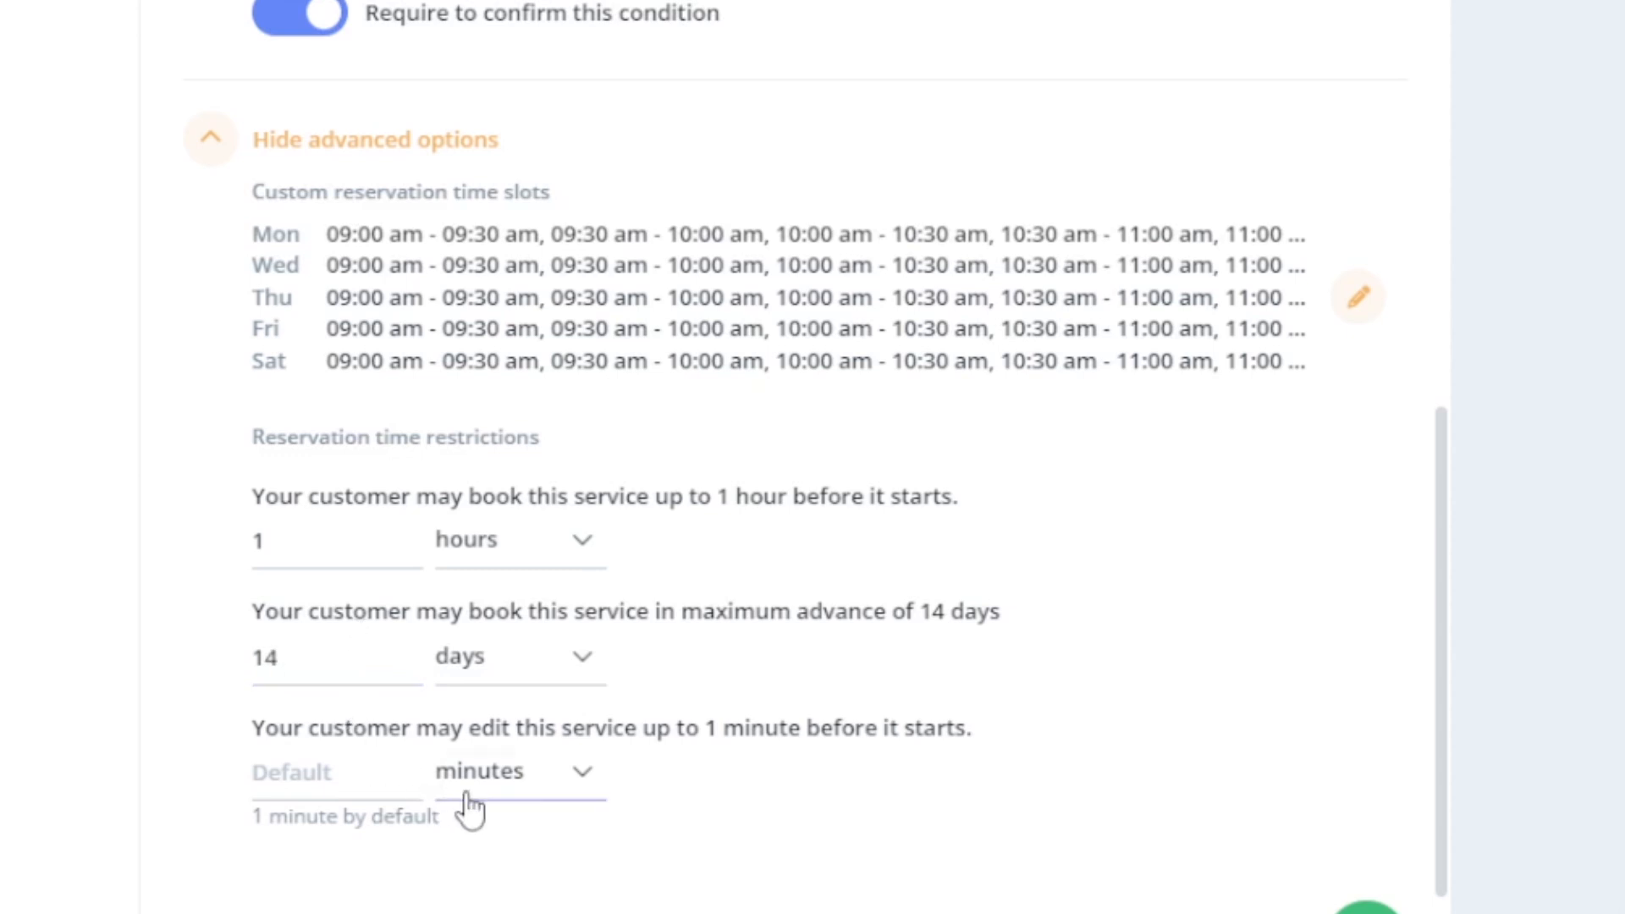
pyautogui.click(508, 770)
pyautogui.click(555, 622)
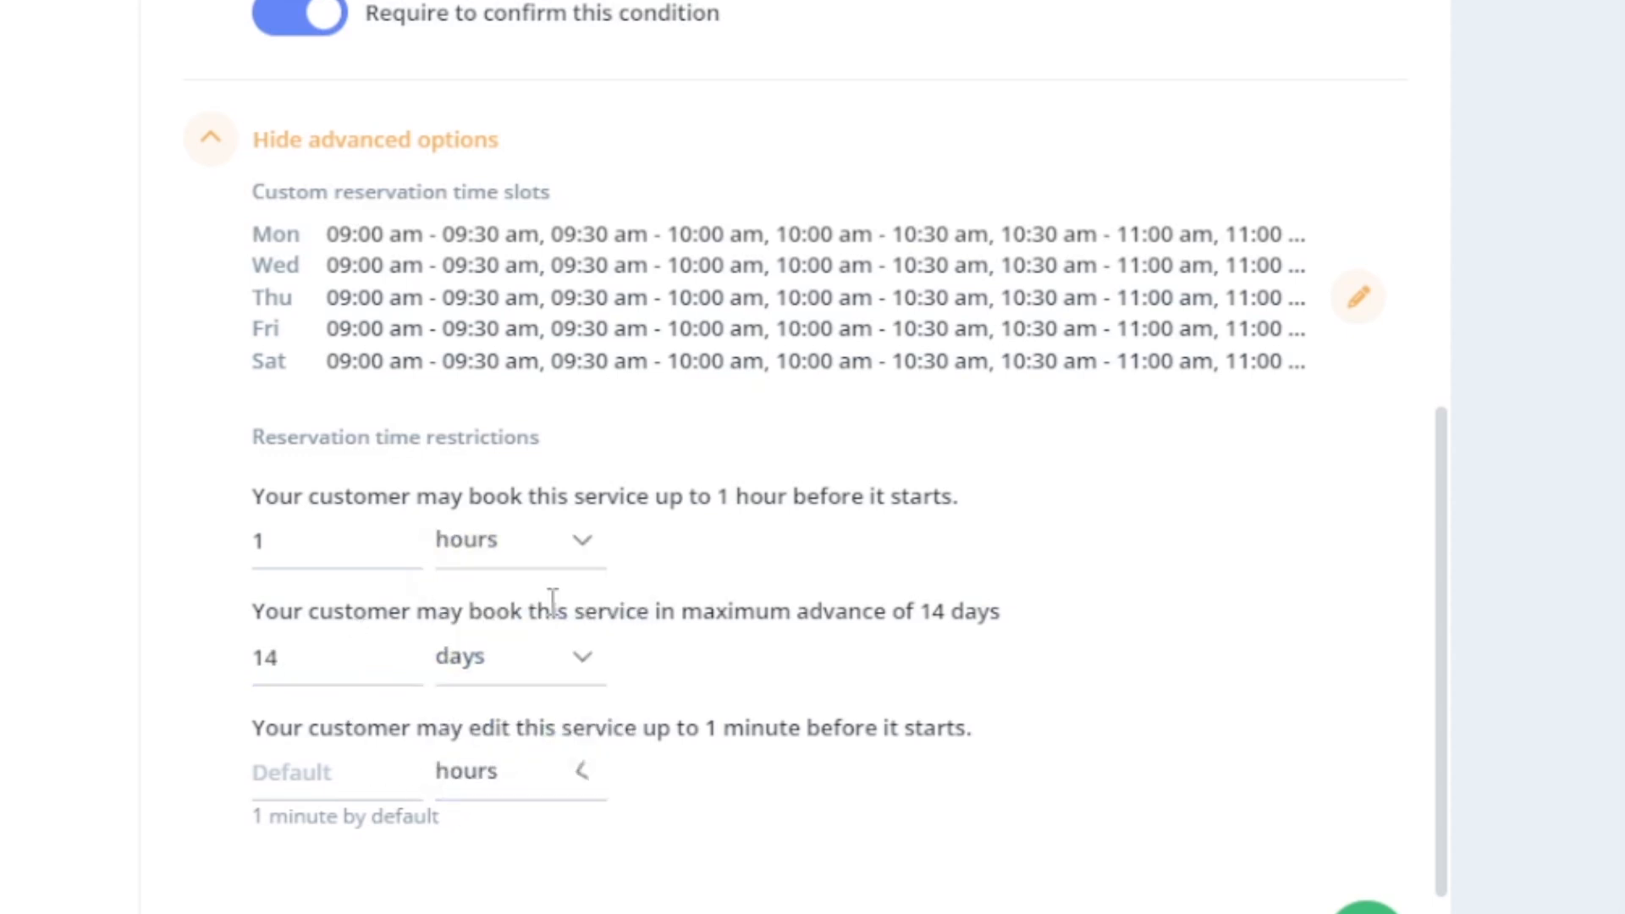
pyautogui.click(404, 780)
pyautogui.write('2')
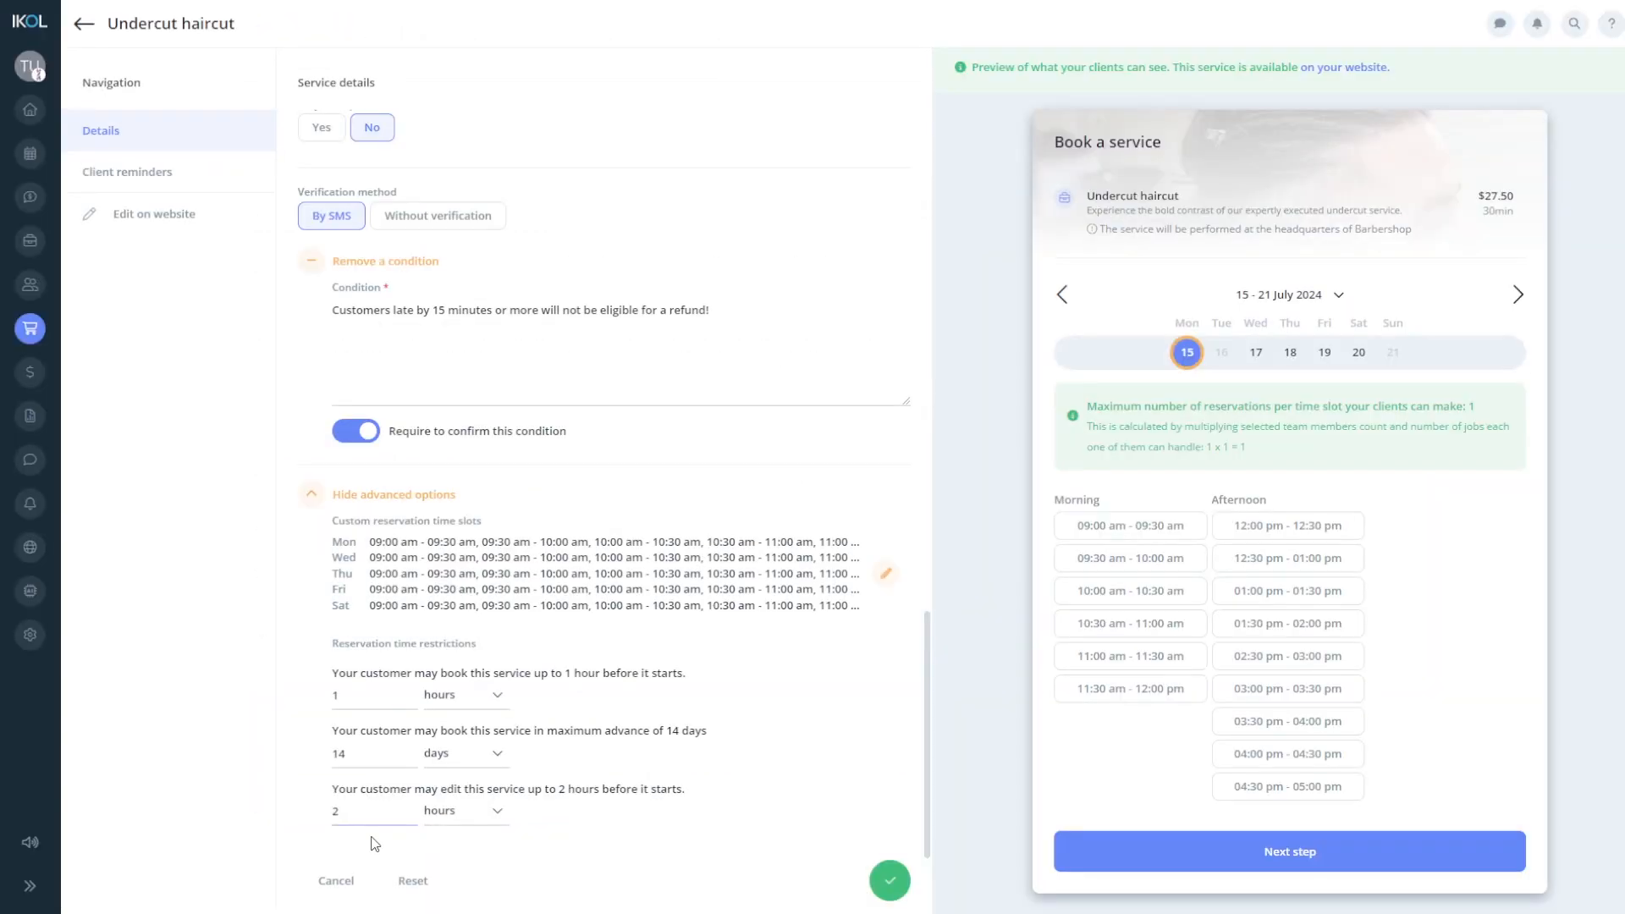
# - Reselect Book a service as the Undercut haircut's action type and save the service
pyautogui.scroll(10, 397, 796)
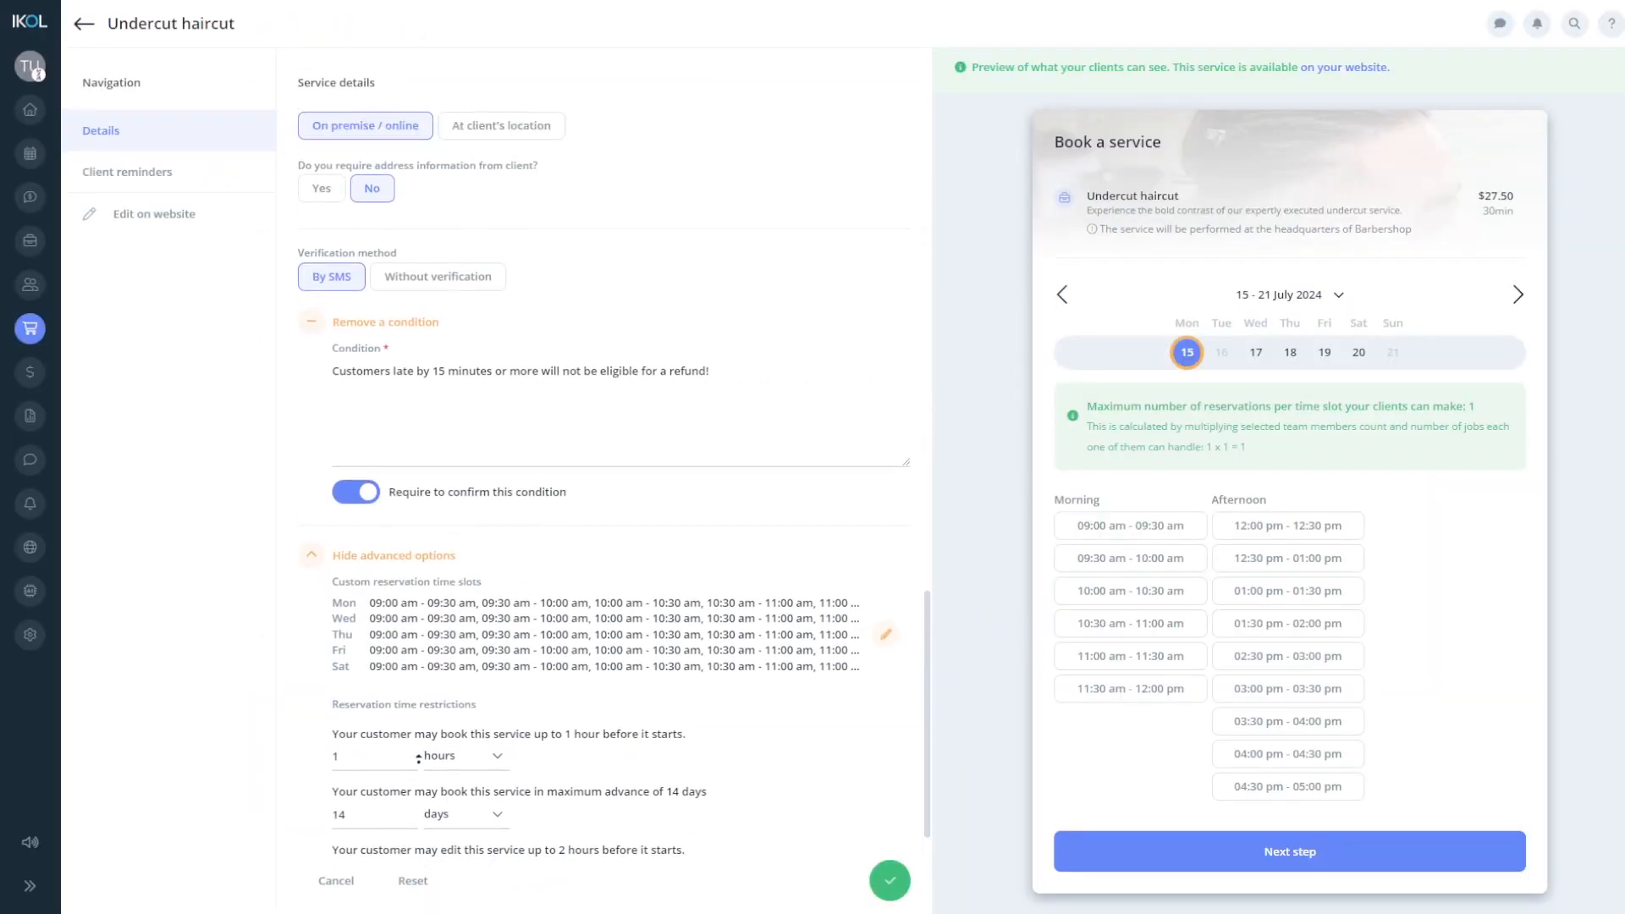
pyautogui.scroll(2, 419, 762)
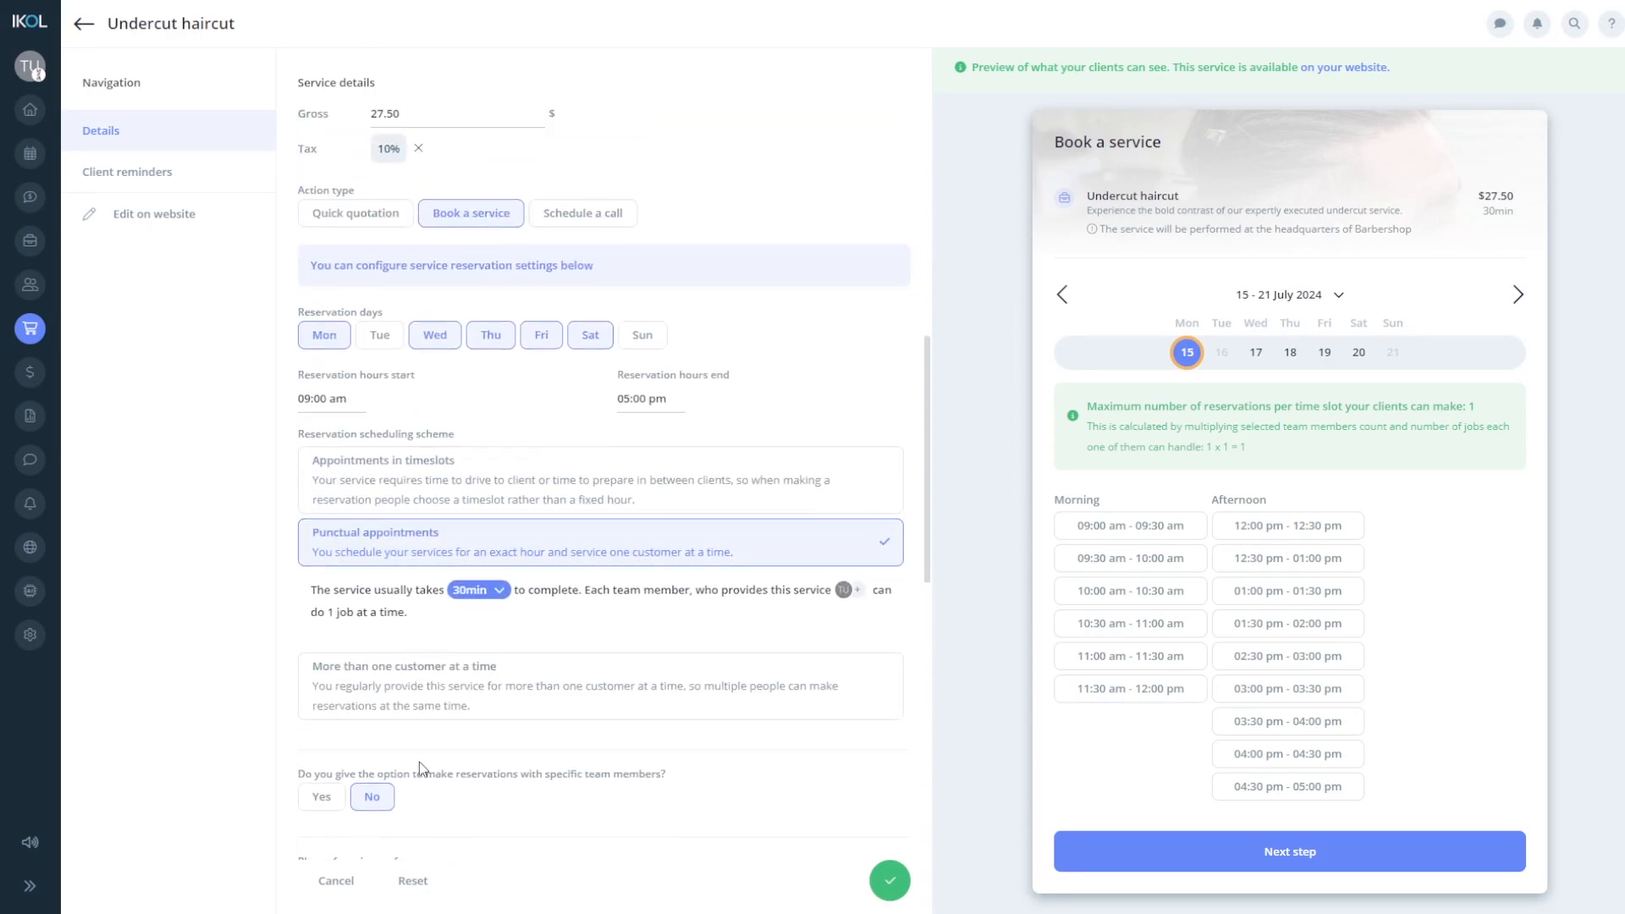
pyautogui.click(601, 218)
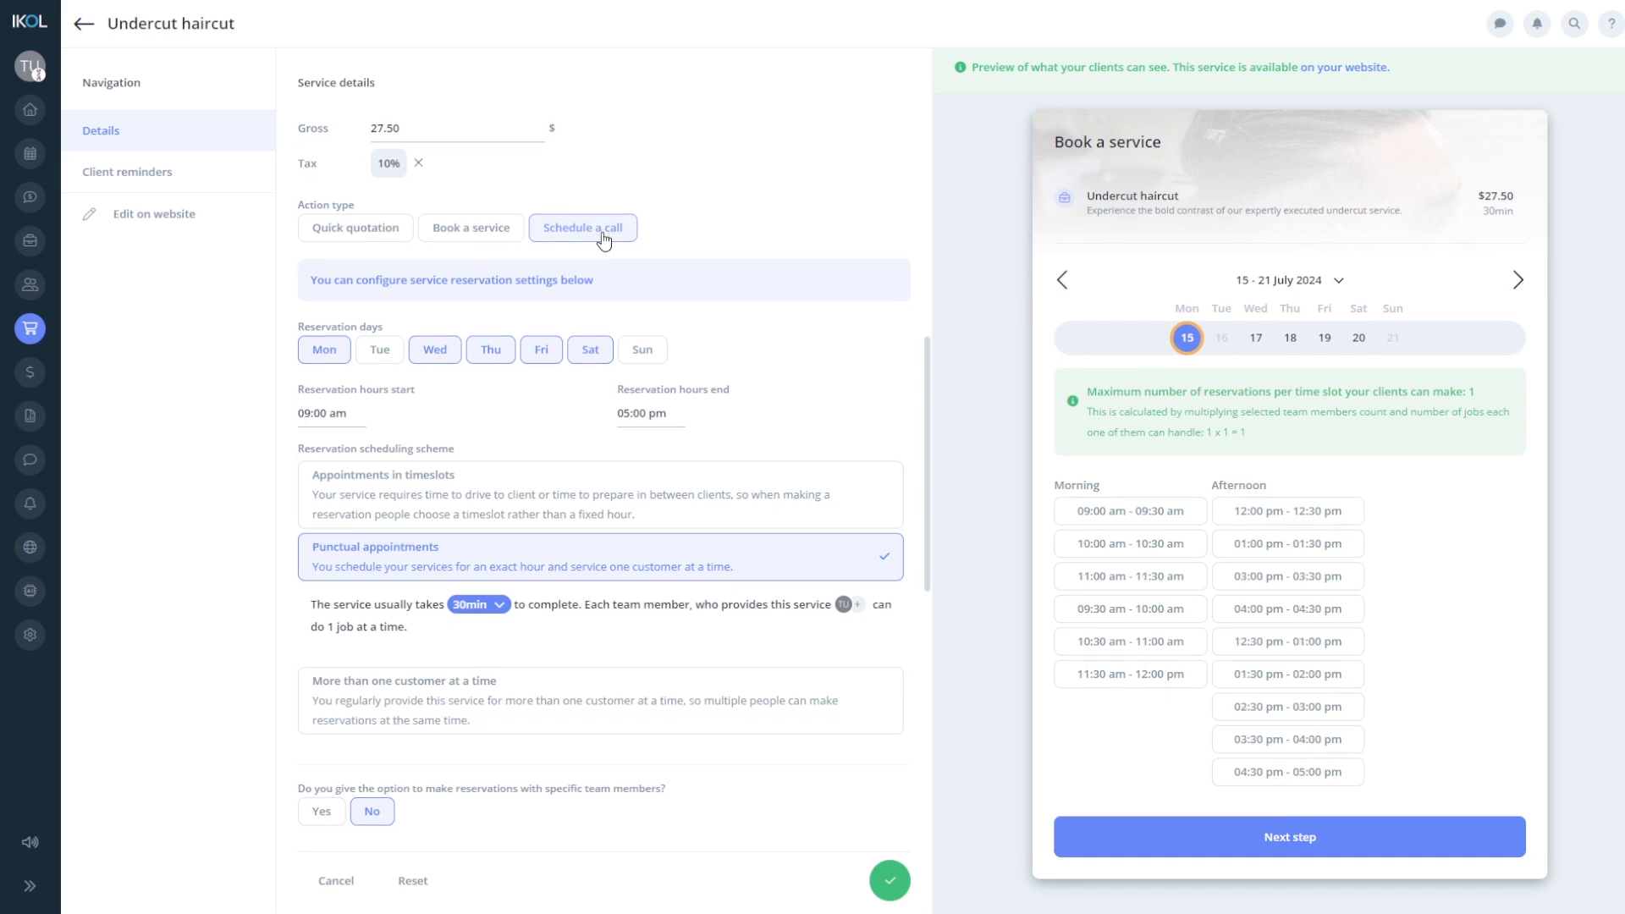
pyautogui.click(481, 241)
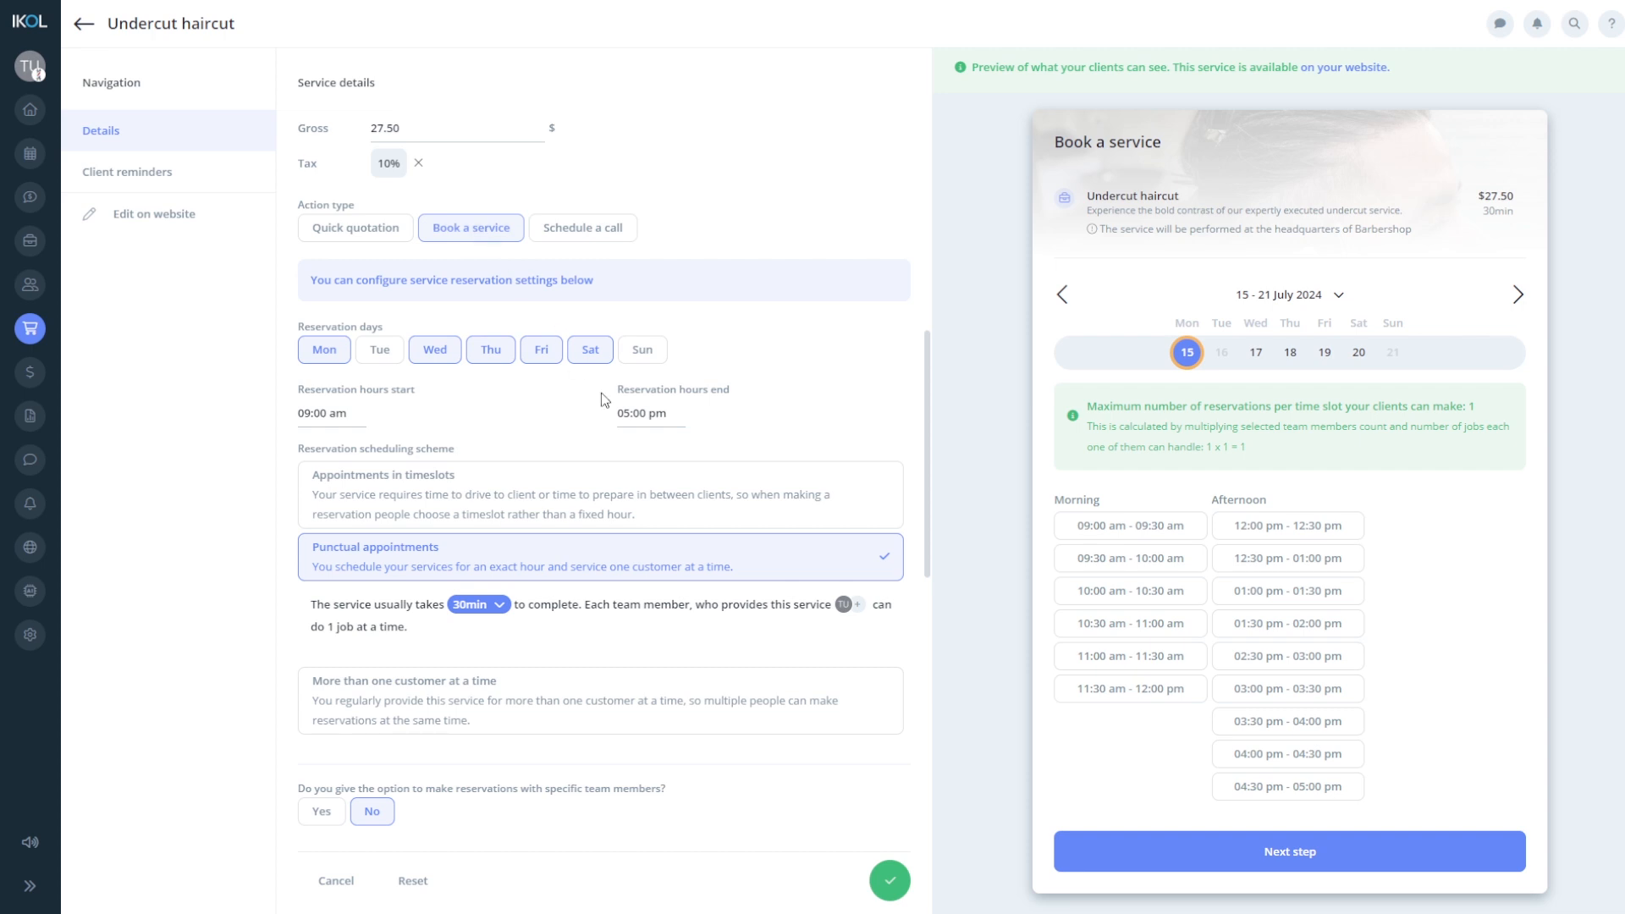
pyautogui.click(893, 894)
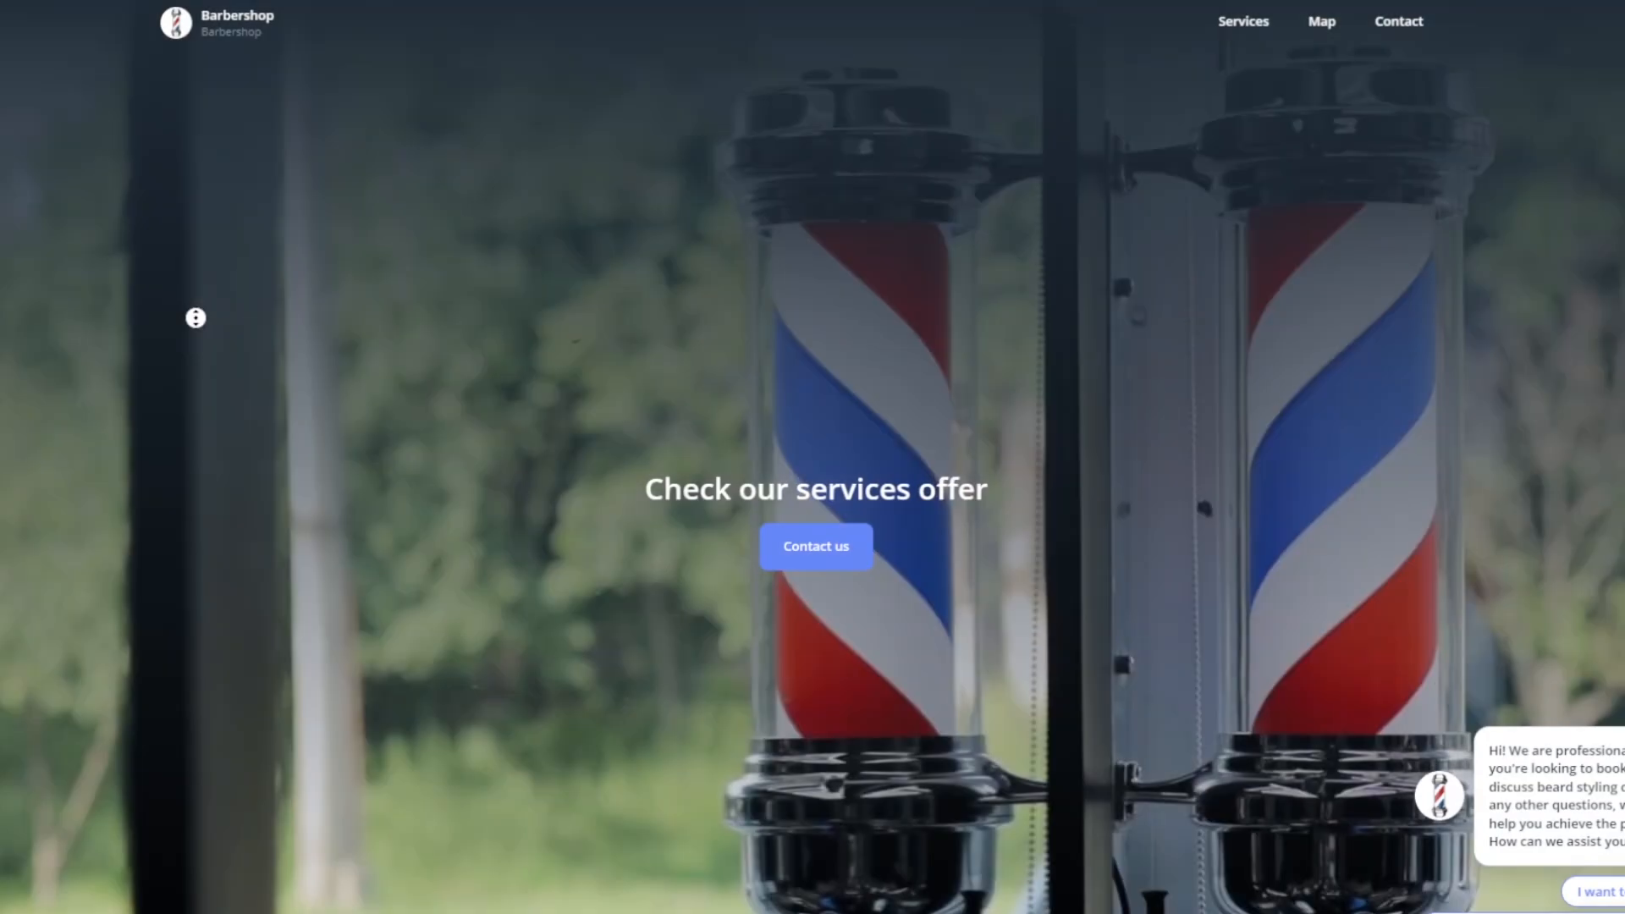
# - On the Barbershop site, choose Undercut haircut and book its 03:30–04:00 pm slot
pyautogui.scroll(-5, 195, 370)
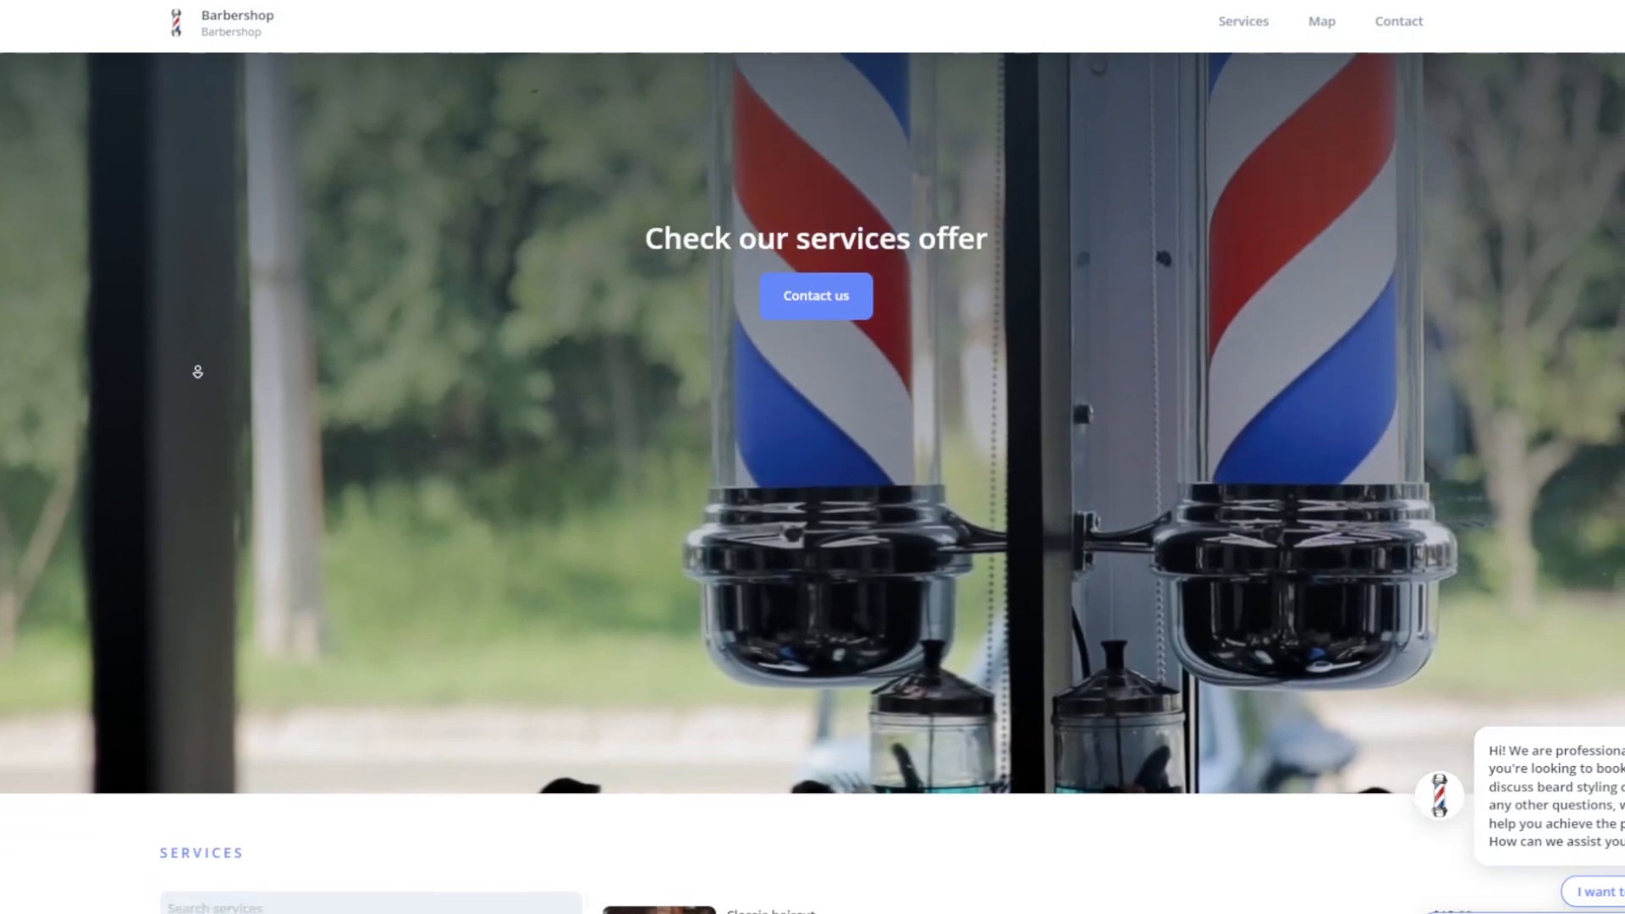
pyautogui.scroll(-5, 197, 371)
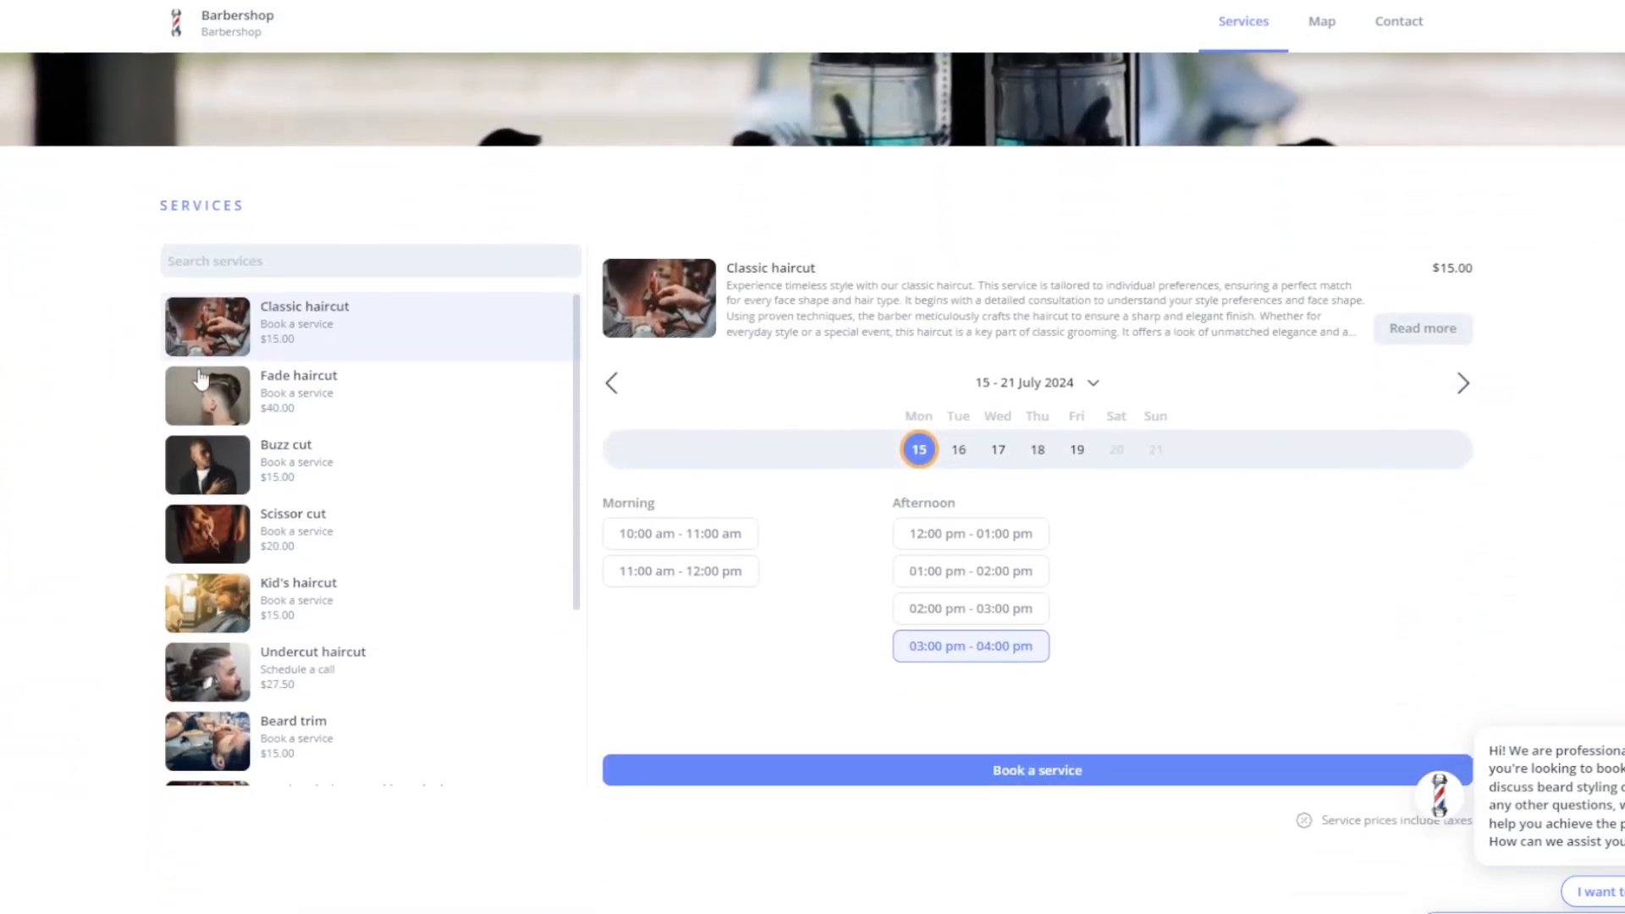
pyautogui.click(313, 654)
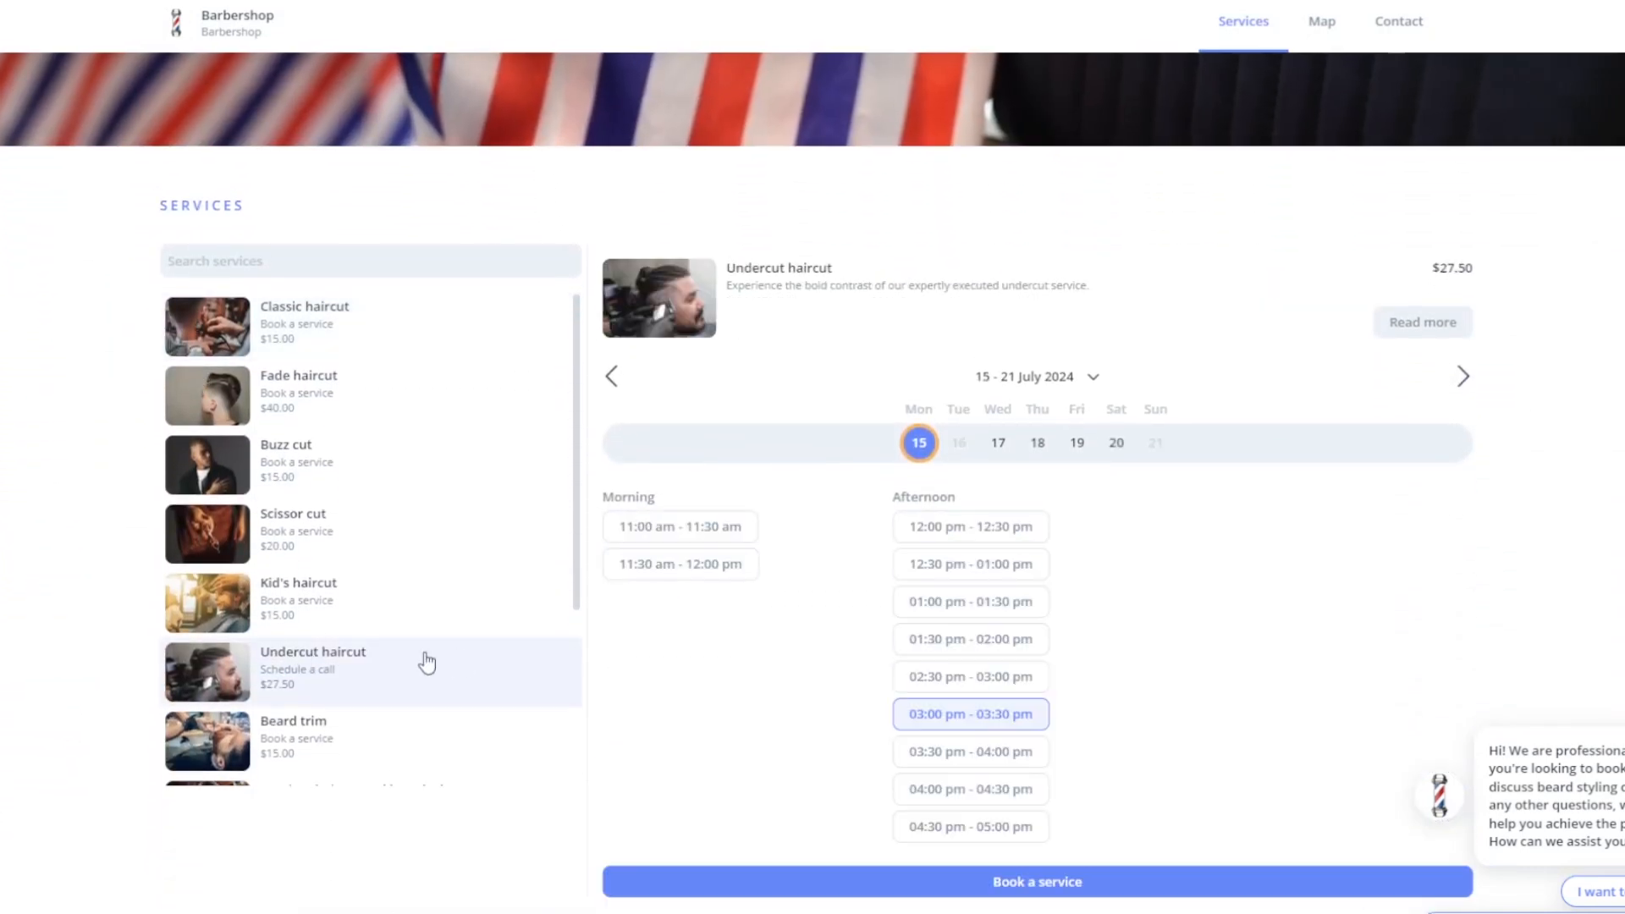
pyautogui.click(927, 751)
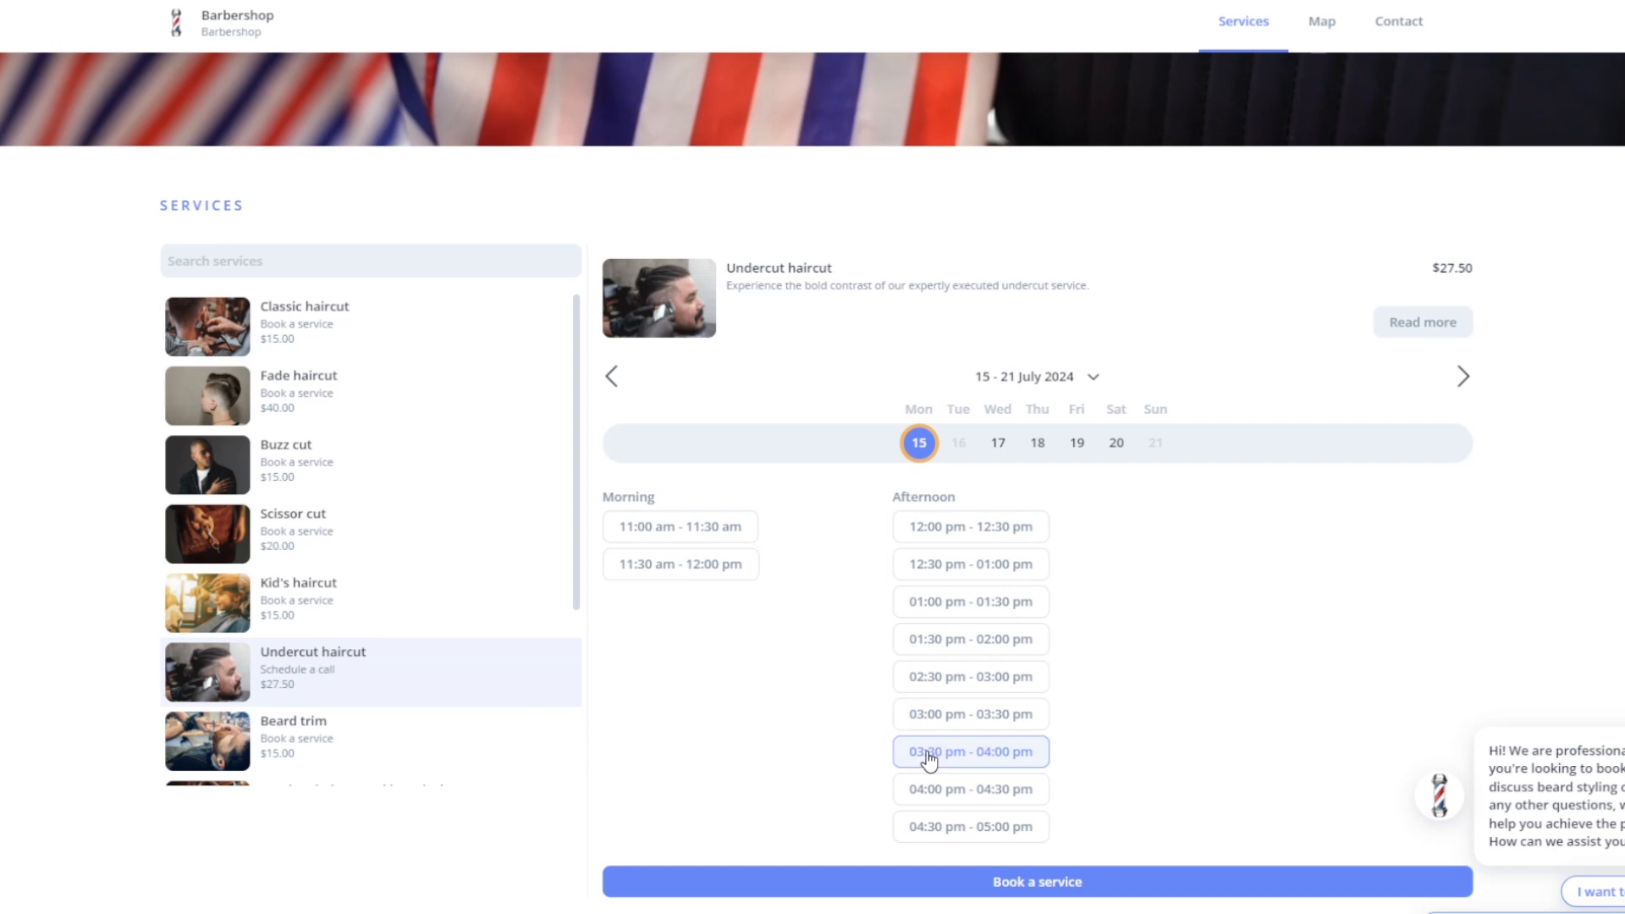
pyautogui.click(957, 881)
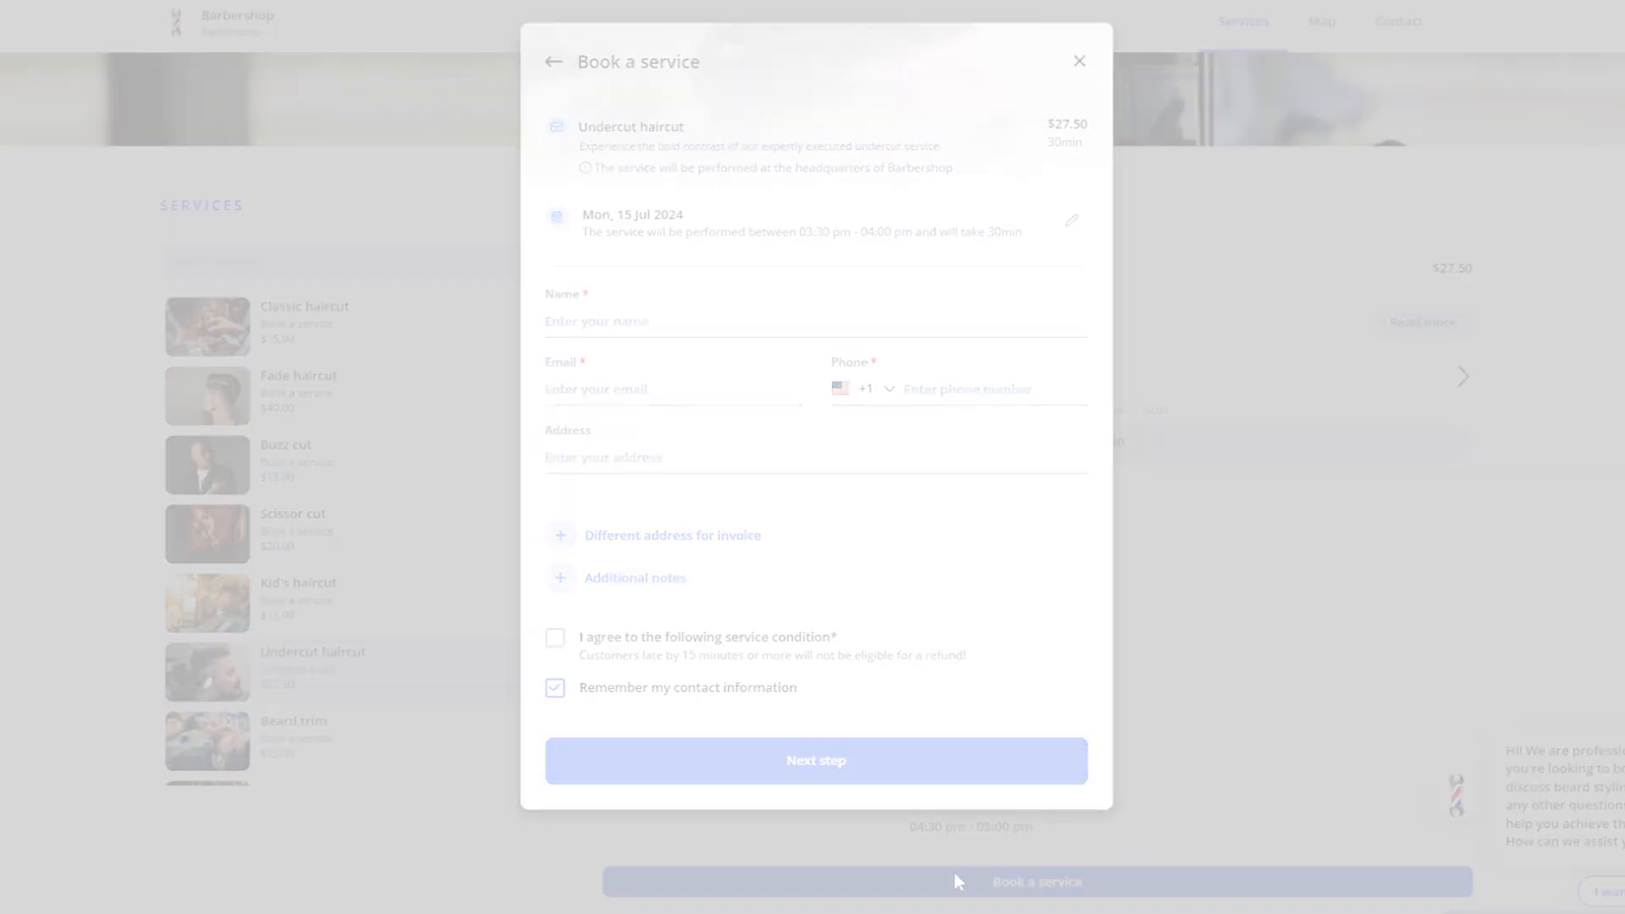